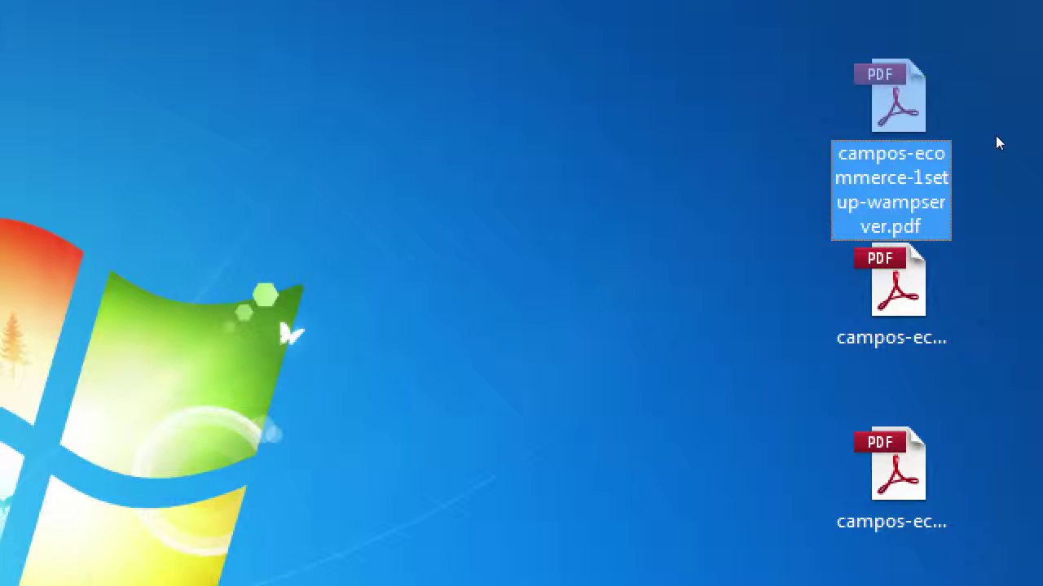
- Open the Setting Up WampServer PDF full-screen without the Tools pane, scrolled to the download steps
double_click(911, 114)
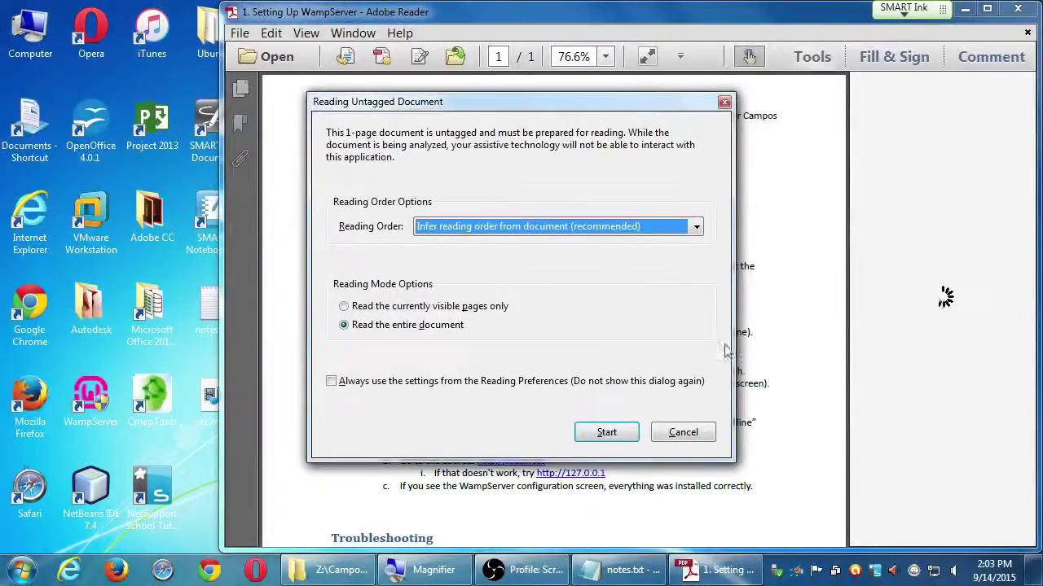
click(680, 432)
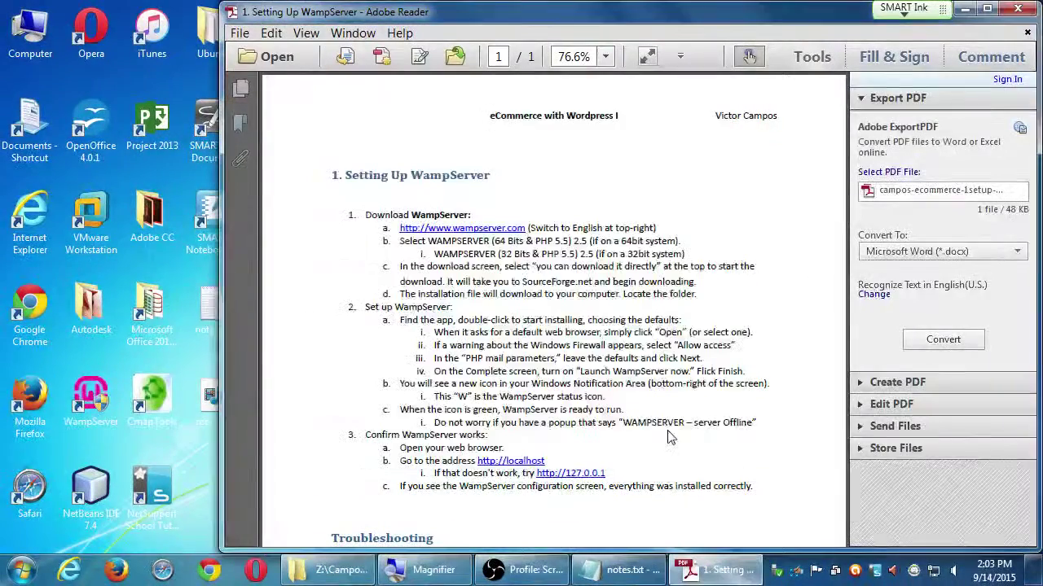
click(811, 57)
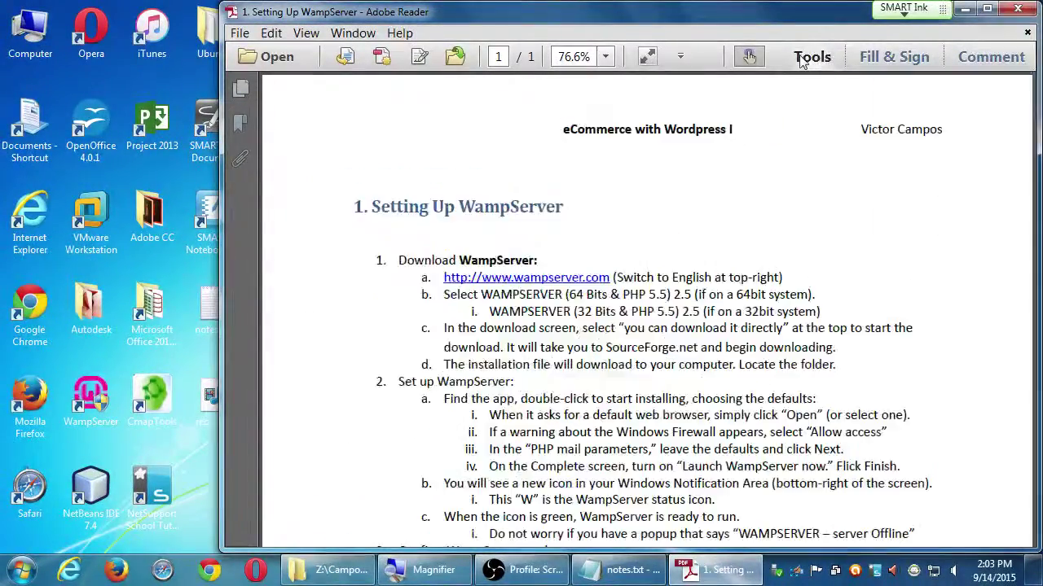
click(987, 9)
drag(780, 425, 778, 235)
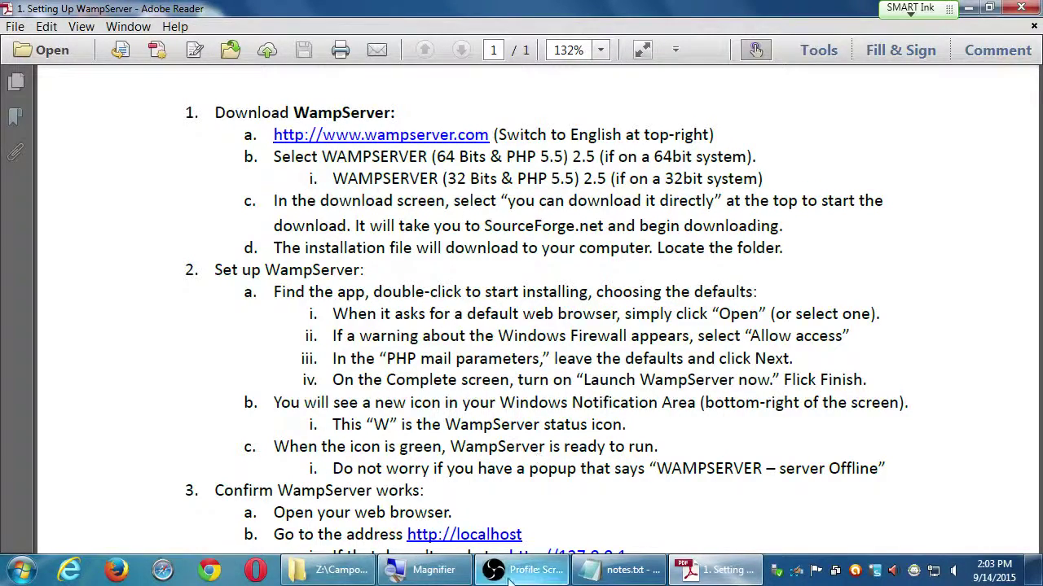
- Add the line 'cefall2015' under Development Environment in notes.txt and select it
click(629, 576)
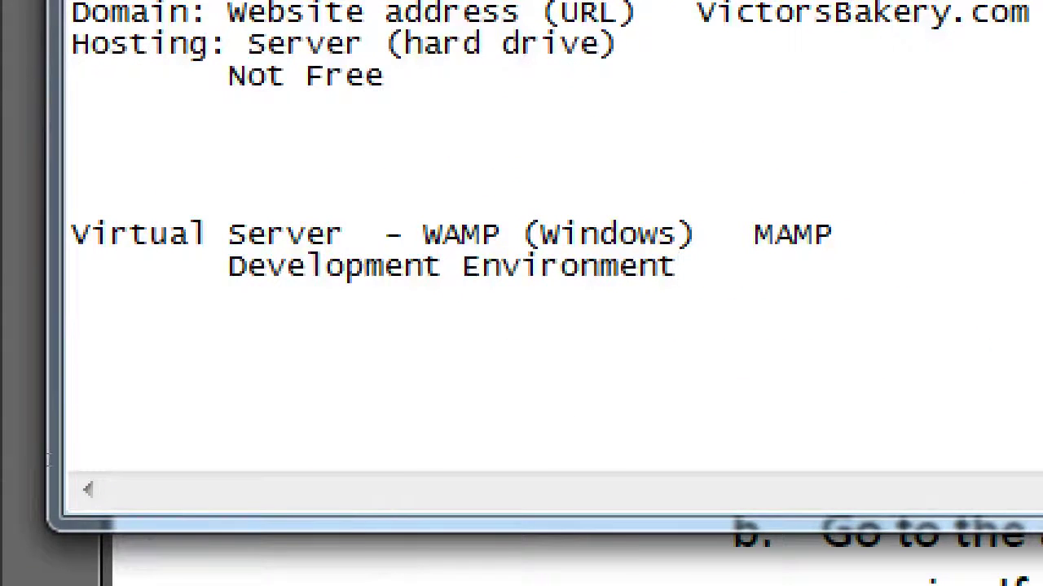
key(Return)
key(Return)
key(Return)
key(Return)
text(cef)
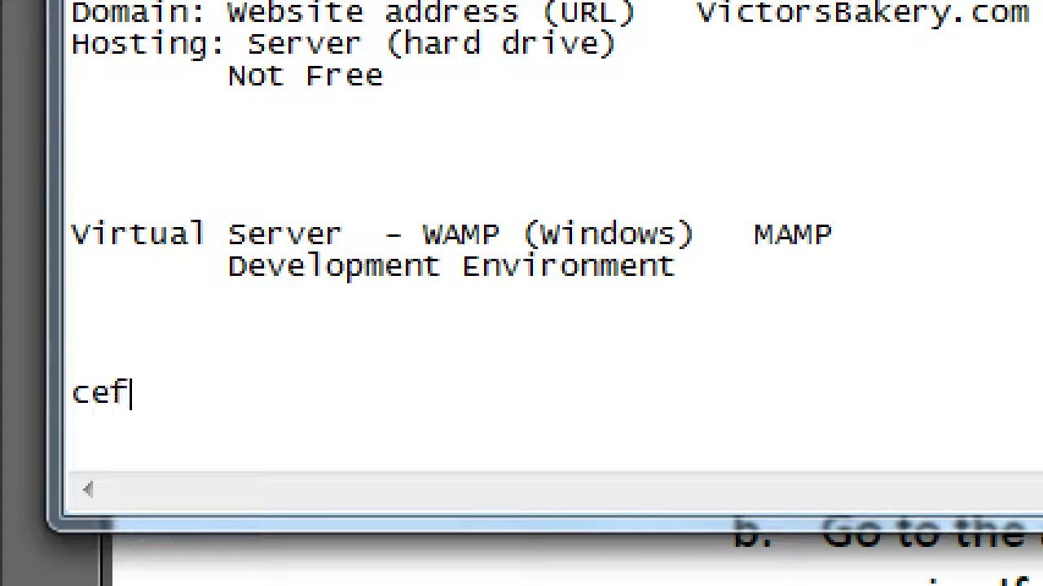
text(all2015)
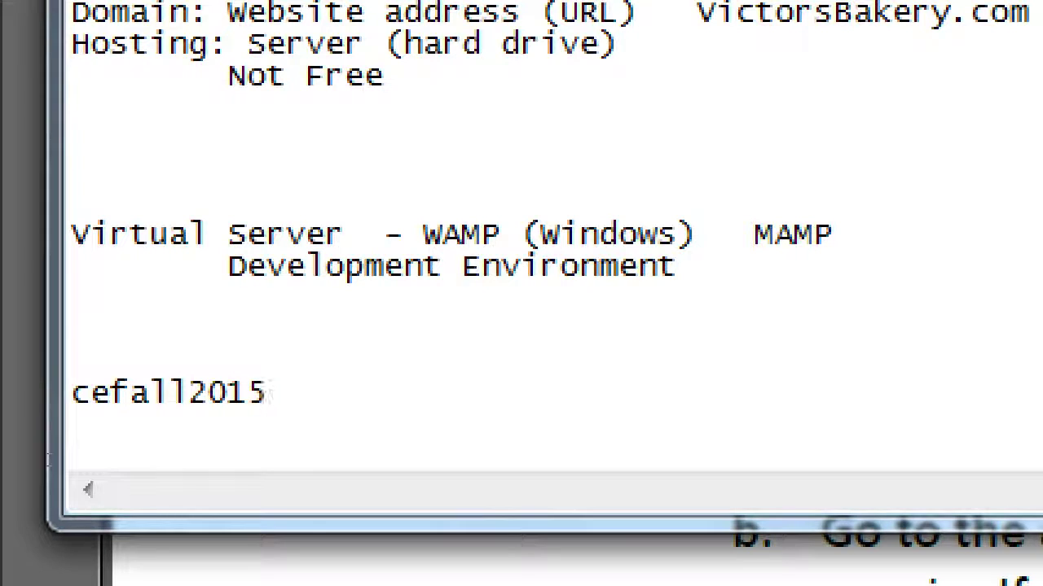
key(shift+Home)
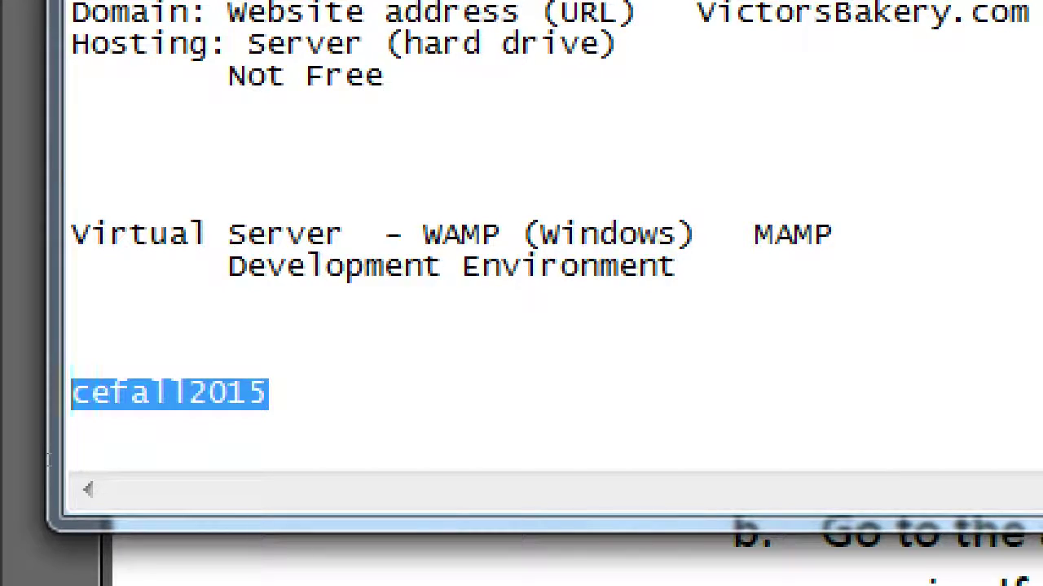
- Zoom the Magnifier back to the full desktop and return to the WampServer handout
key(super+minus)
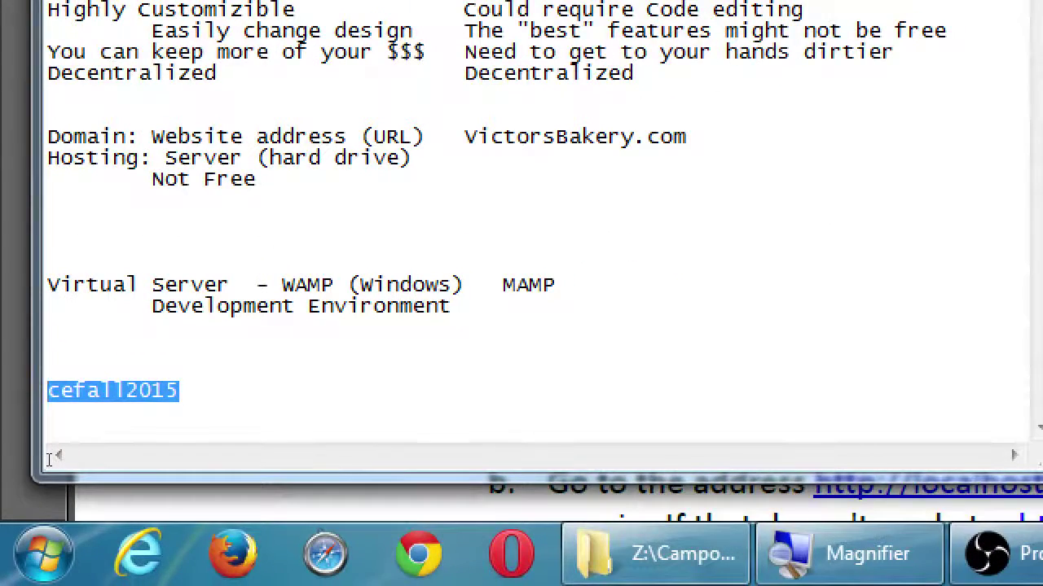
key(super+minus)
click(669, 316)
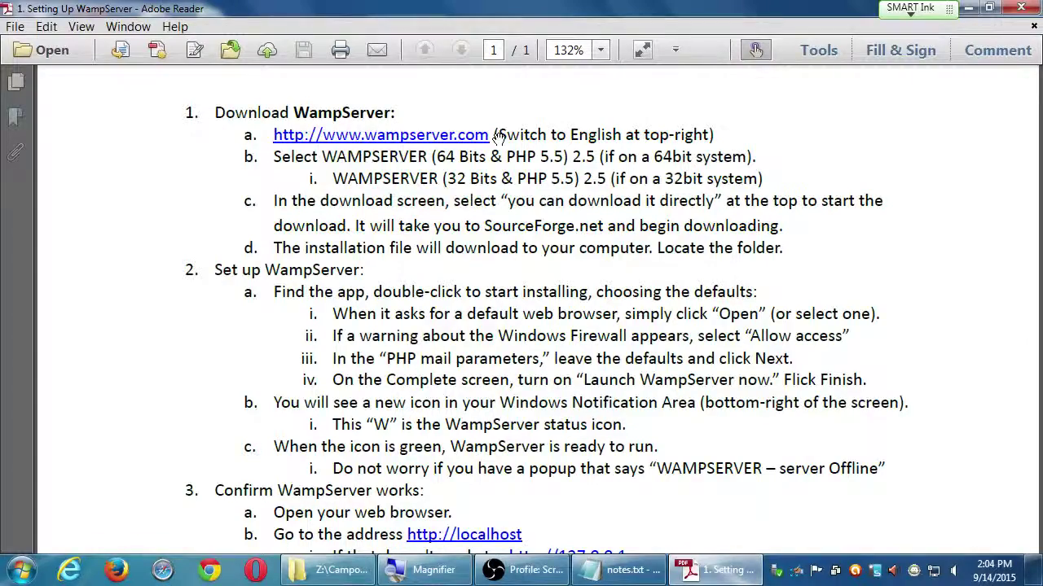
- Show the desktop, magnify the WampServer shortcut, then restore normal magnification
key(super+d)
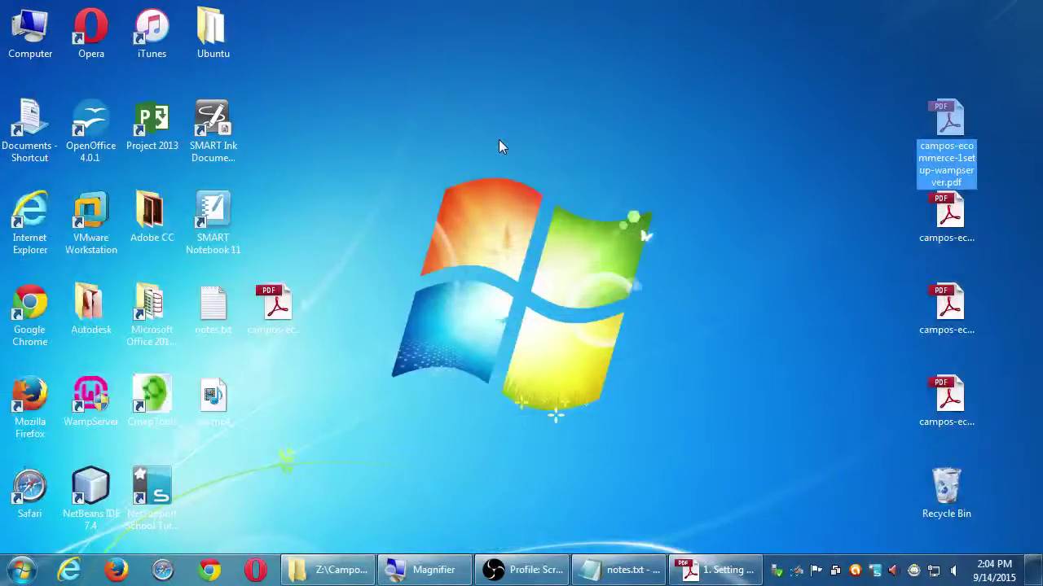
key(super+plus)
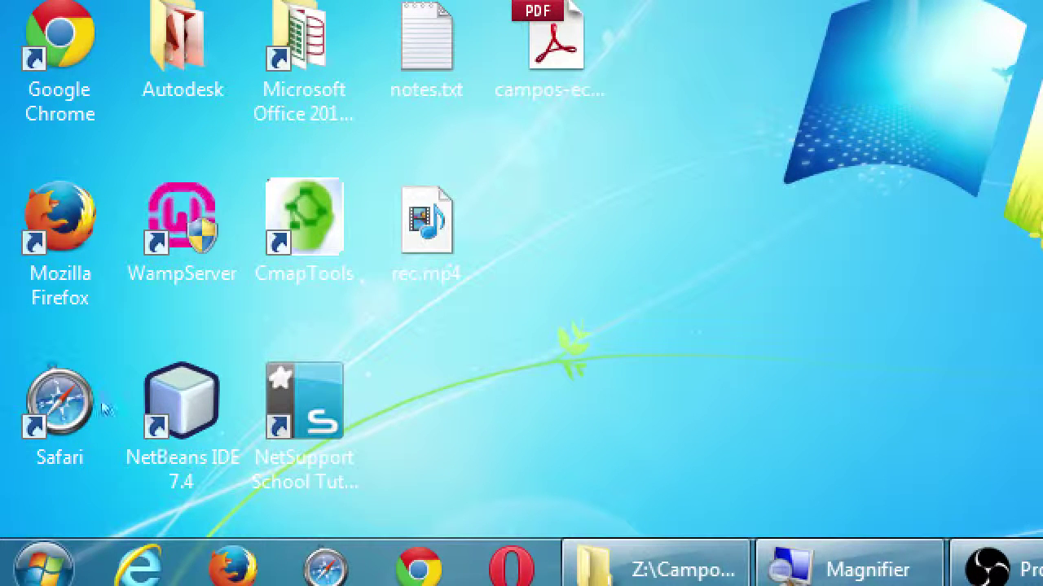
key(w)
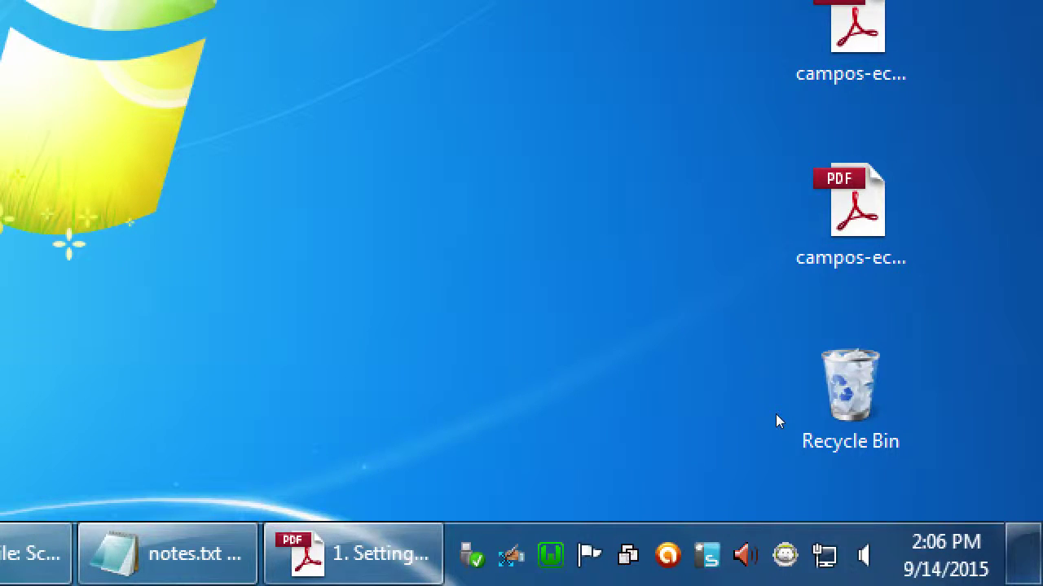
key(super+minus)
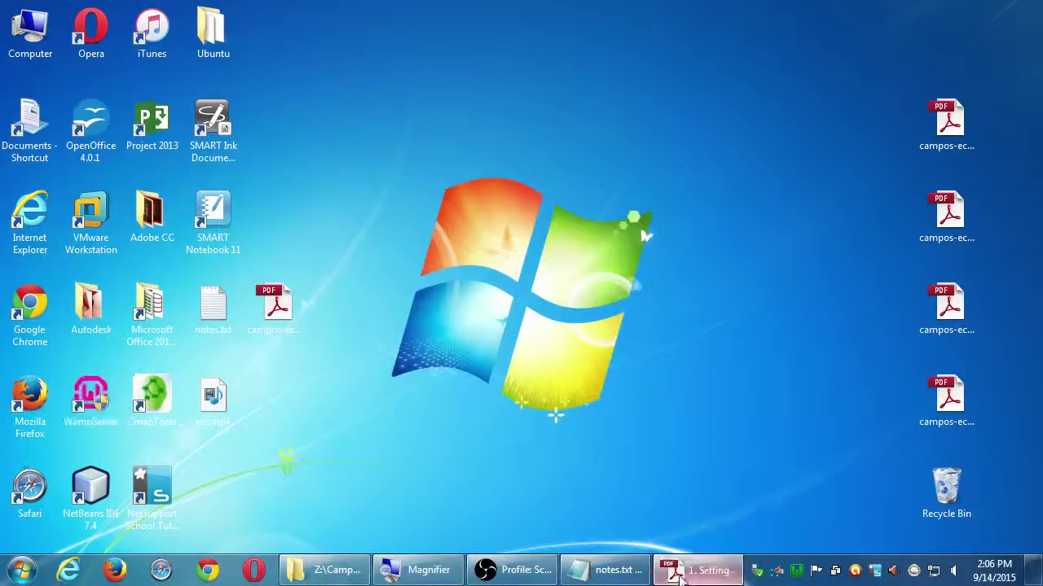
click(701, 569)
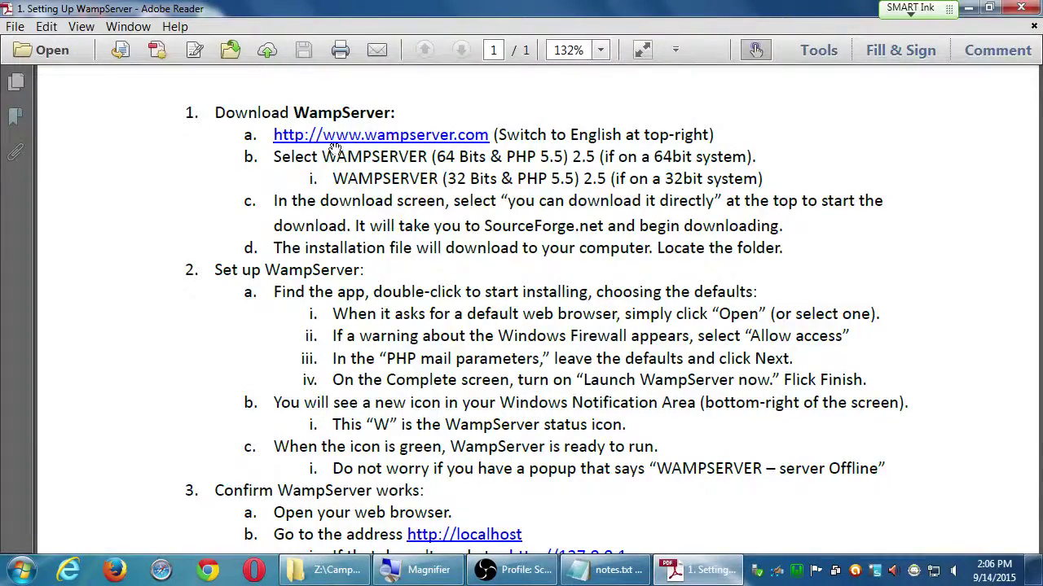
scroll(513, 432, down, 5)
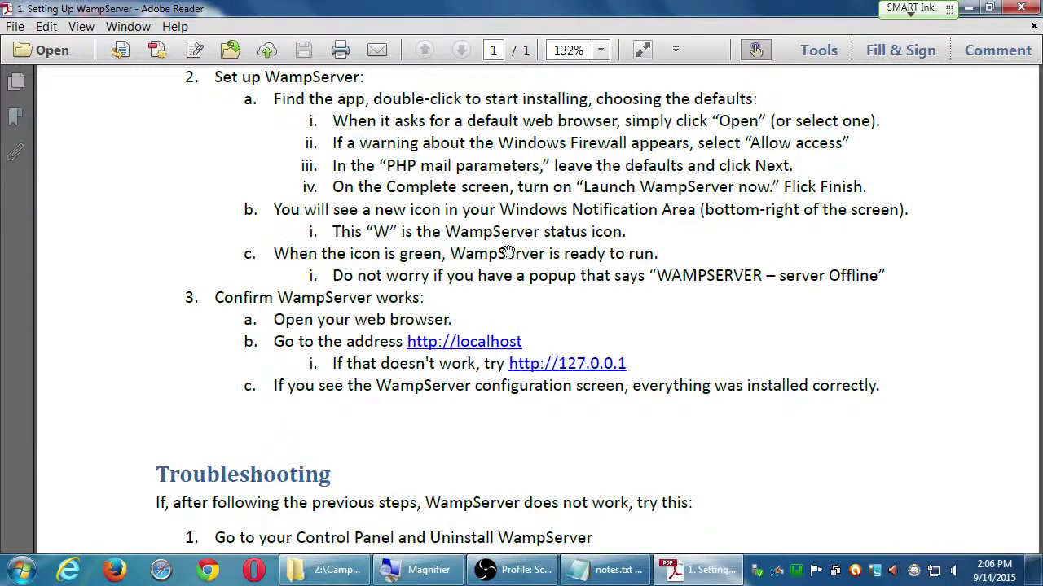
click(968, 8)
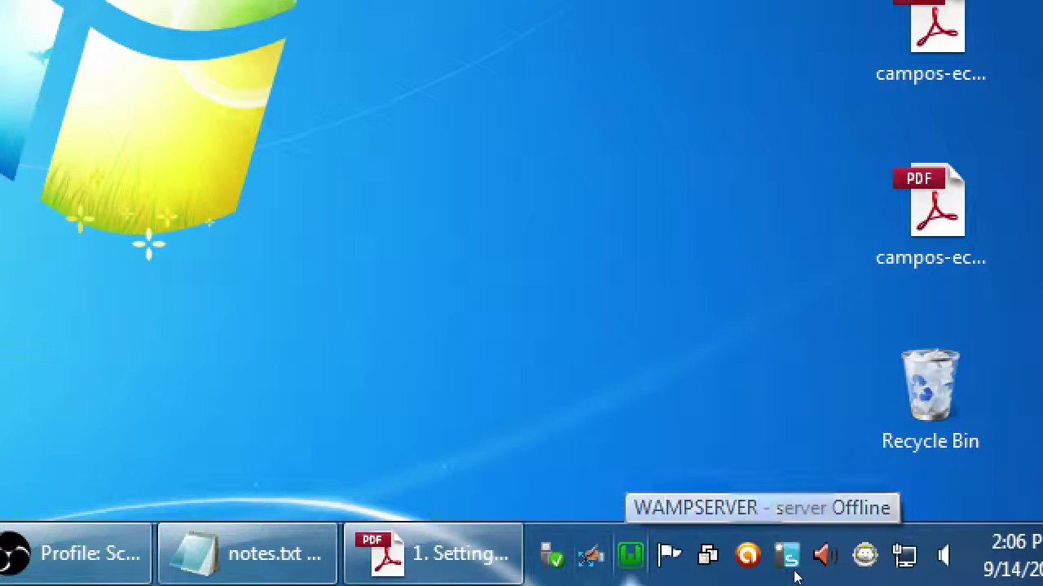
- Launch Localhost from the WampServer tray menu in the browser, then zoom the screen out
click(795, 572)
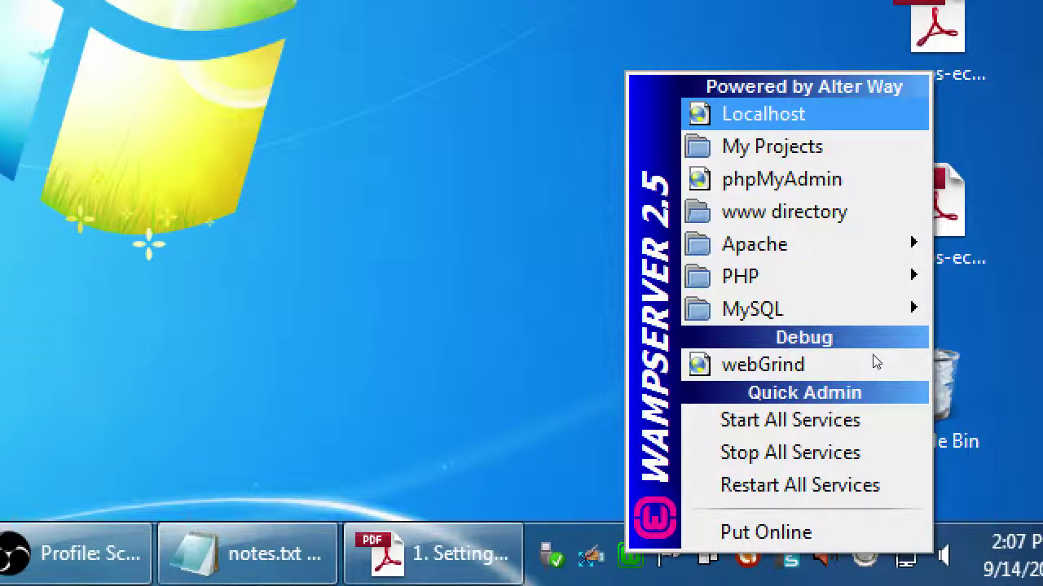
key(Down)
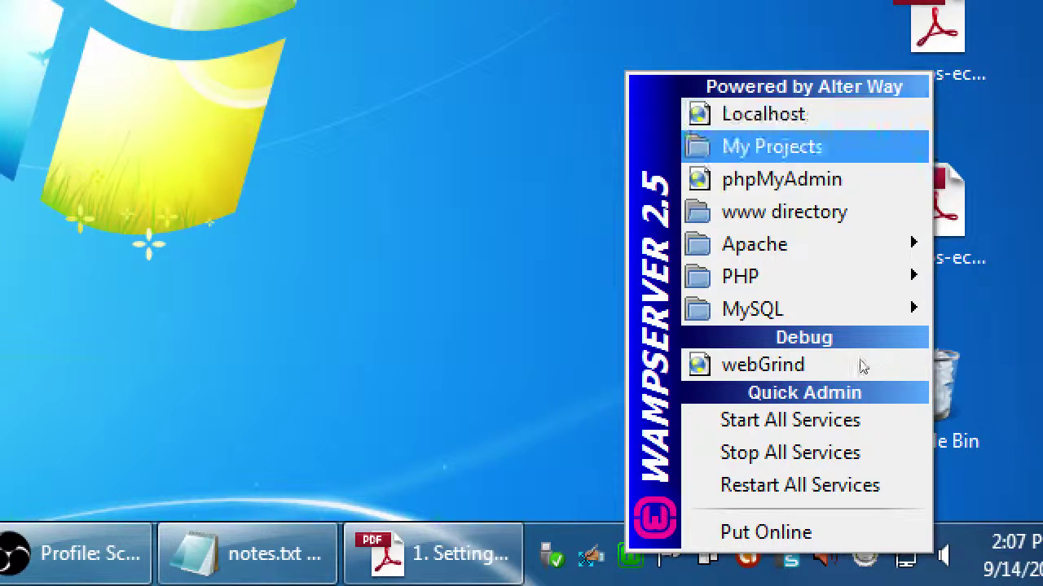
key(Up)
key(Return)
key(super+minus)
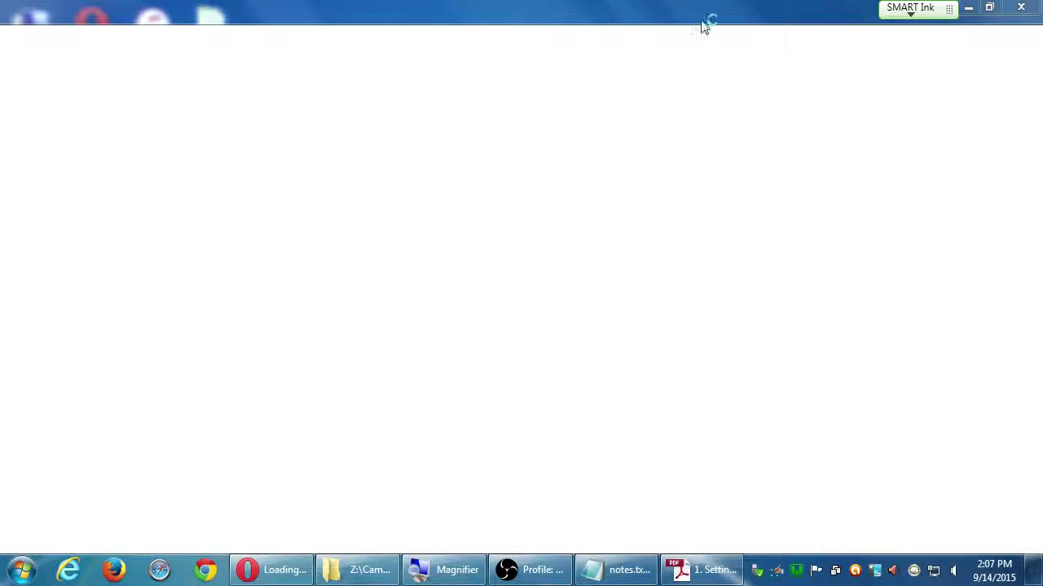
- Shrink the WampServer handout beside the browser, shown at actual size
click(701, 570)
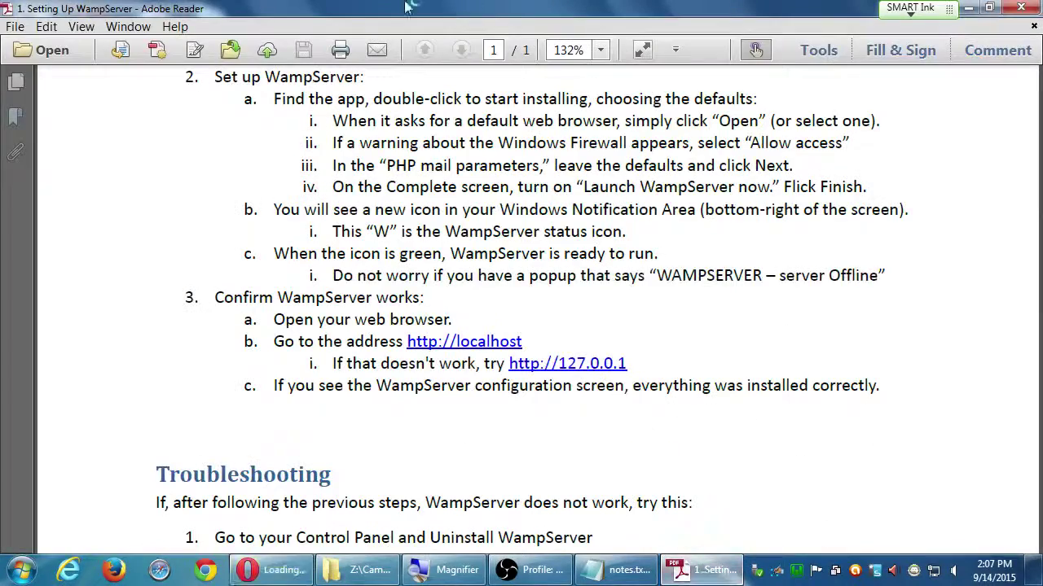
drag(306, 12, 606, 31)
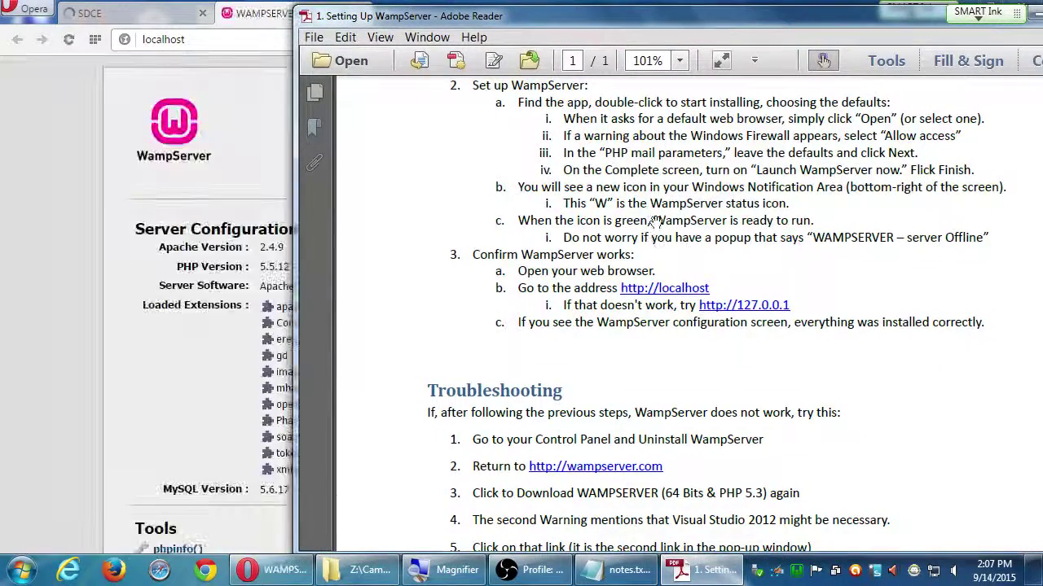
drag(609, 372, 610, 202)
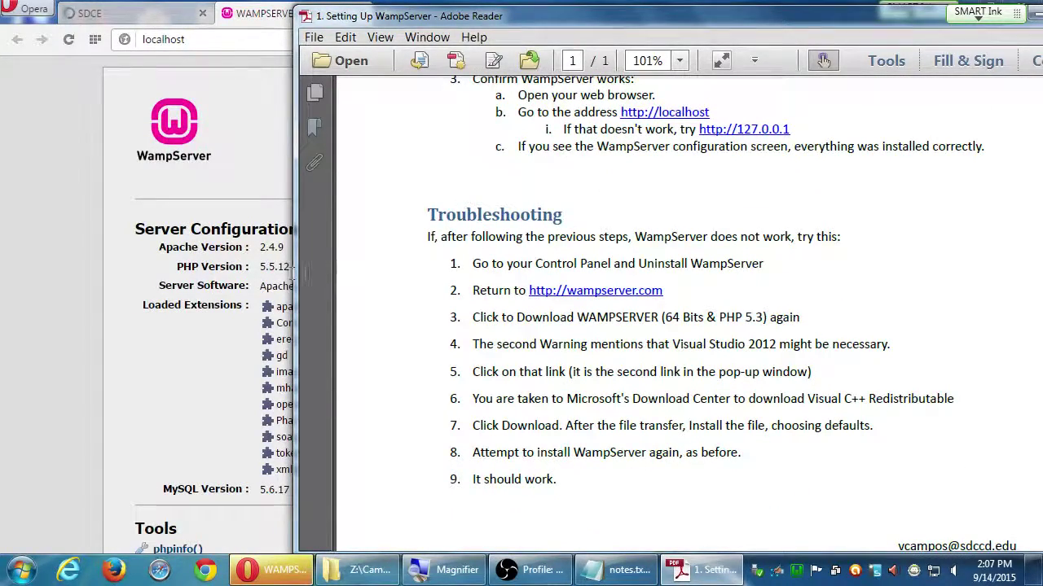
drag(293, 273, 539, 274)
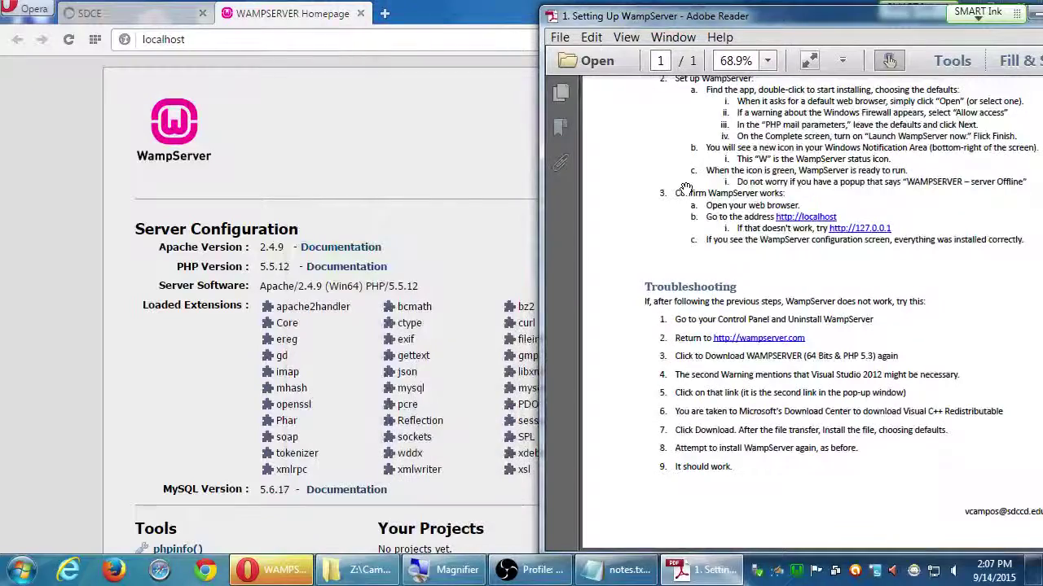
key(ctrl+0)
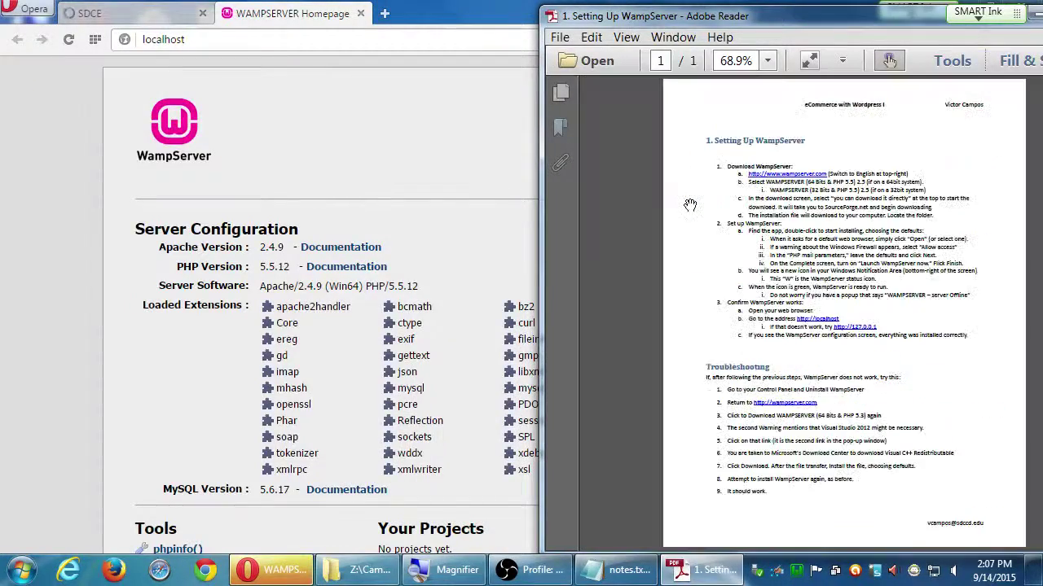
key(ctrl+1)
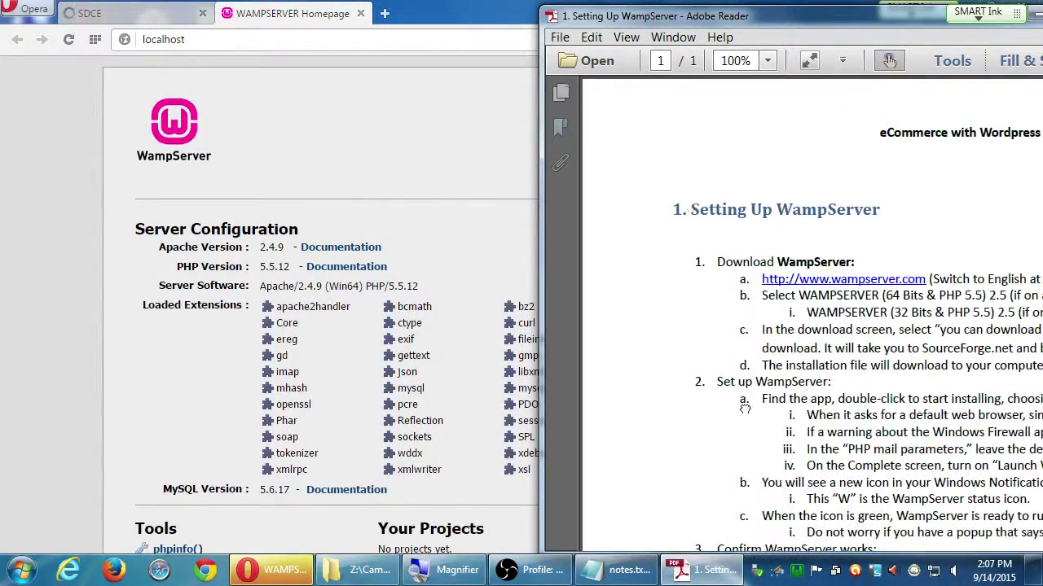
scroll(694, 192, down, 10)
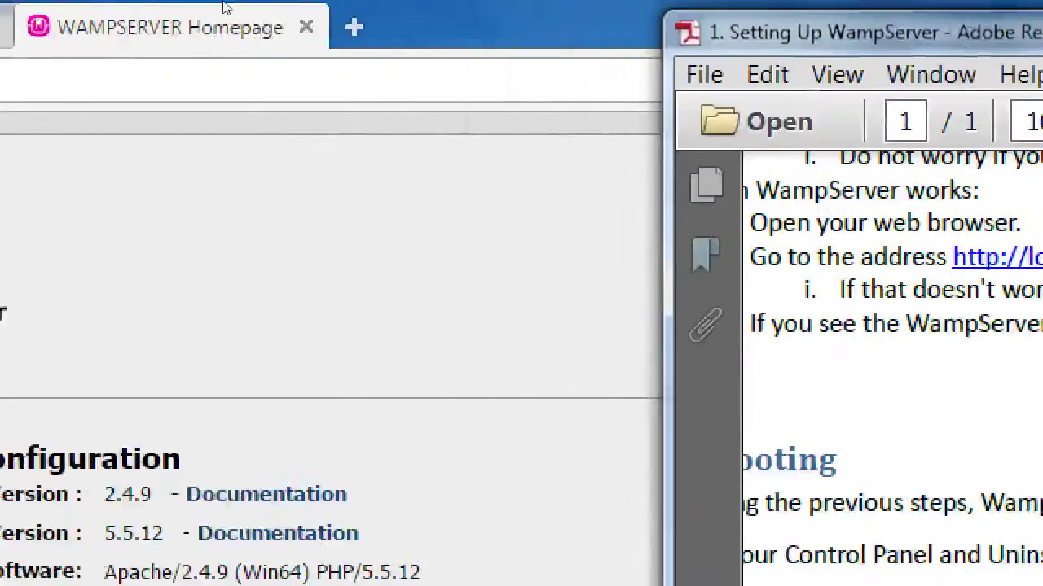
- Bring up localhost in Opera and pan the handout to the Confirm WampServer works steps
click(227, 6)
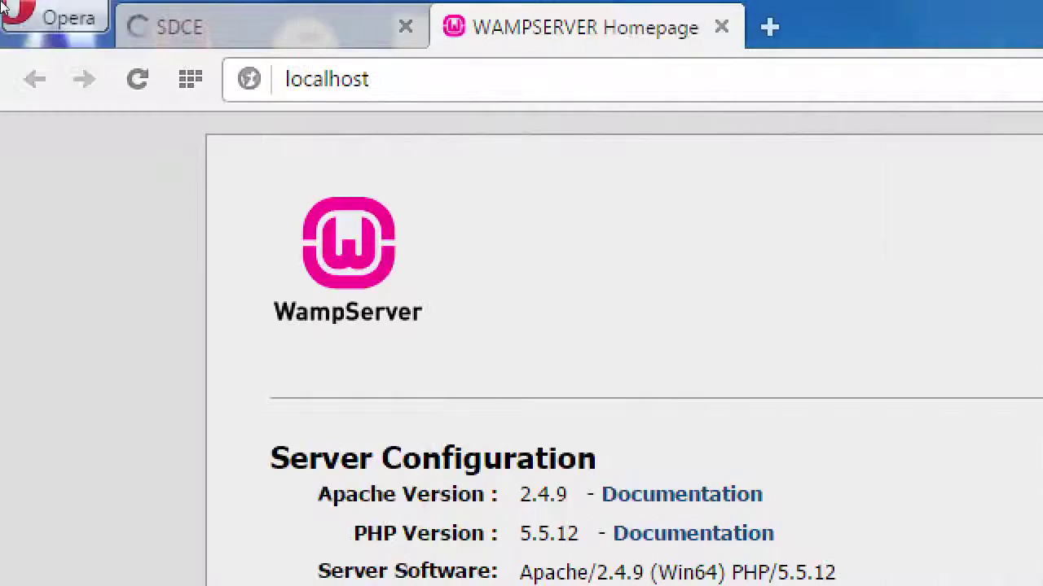
key(ctrl+l)
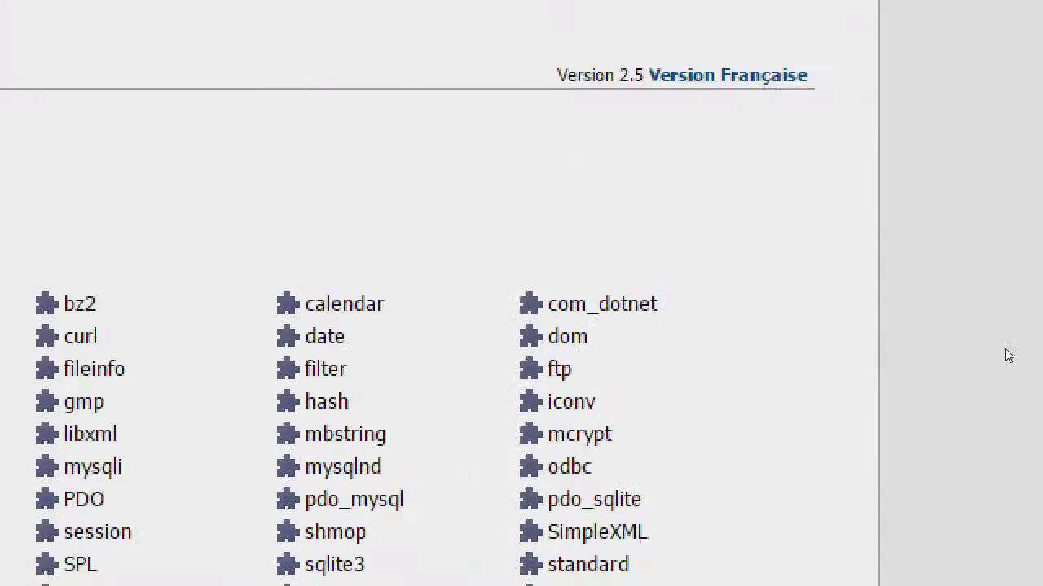
click(1040, 405)
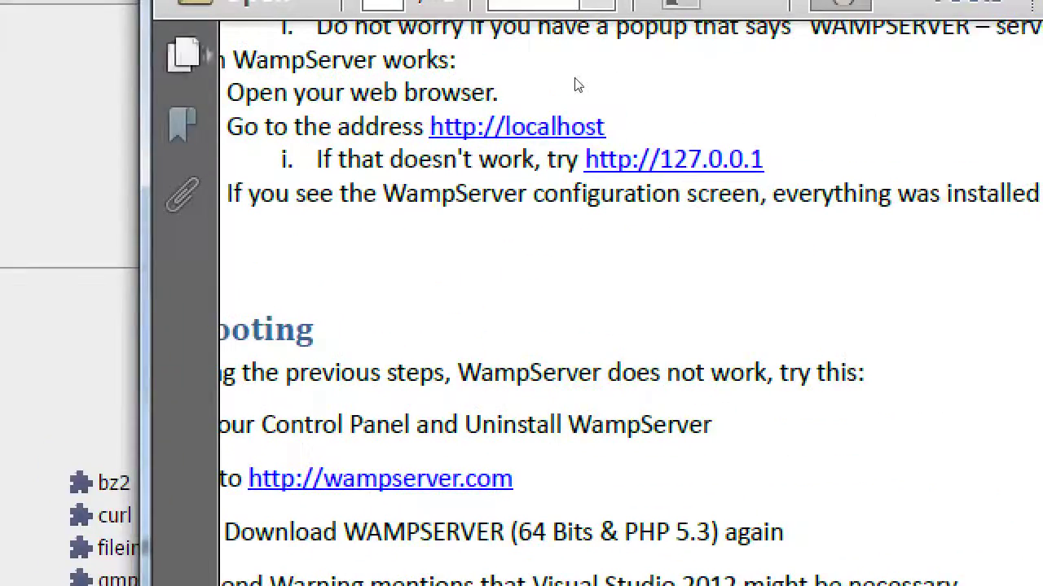
drag(628, 152, 715, 186)
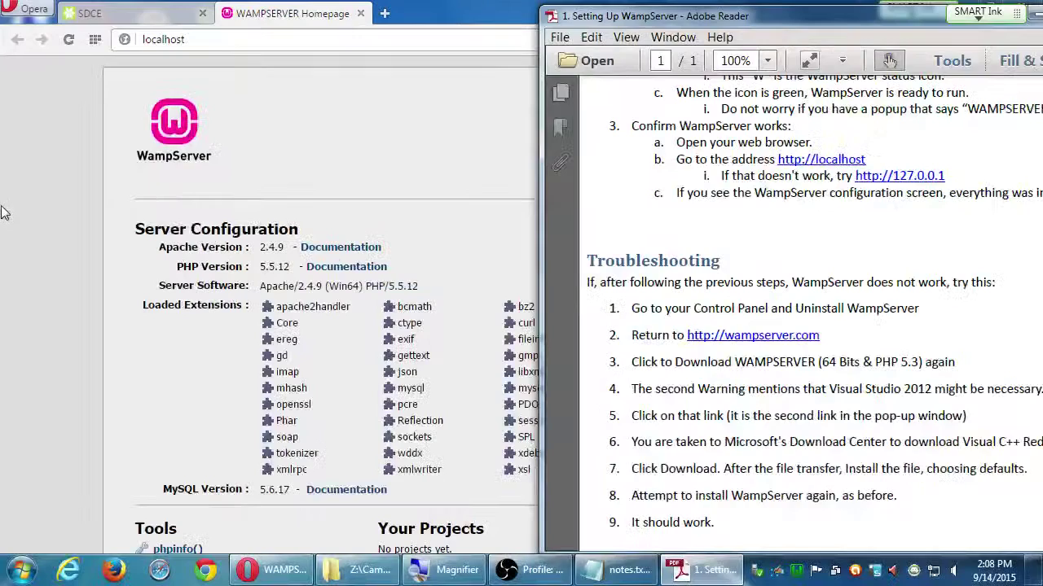
click(134, 318)
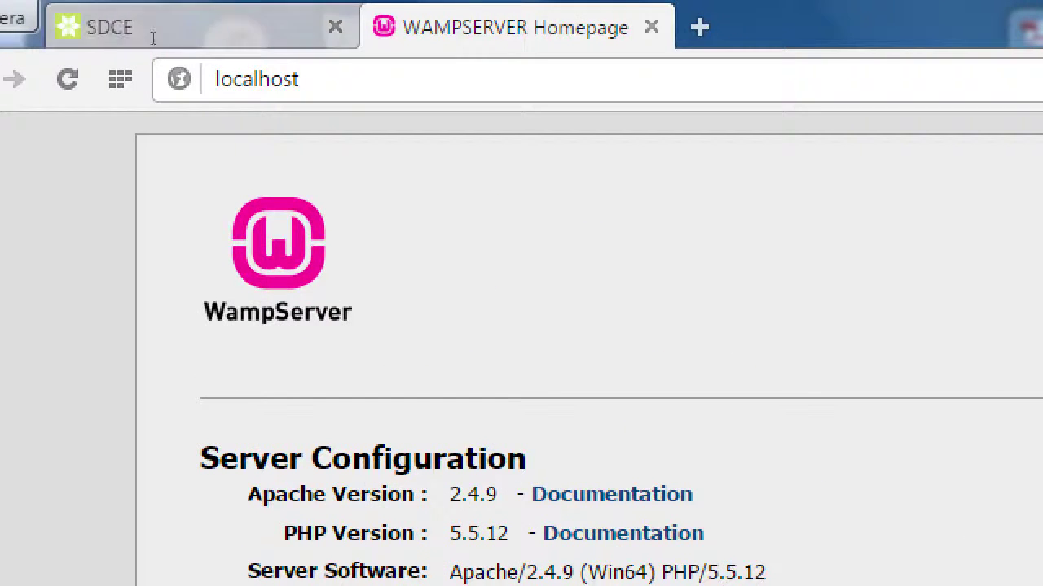
key(ctrl+l)
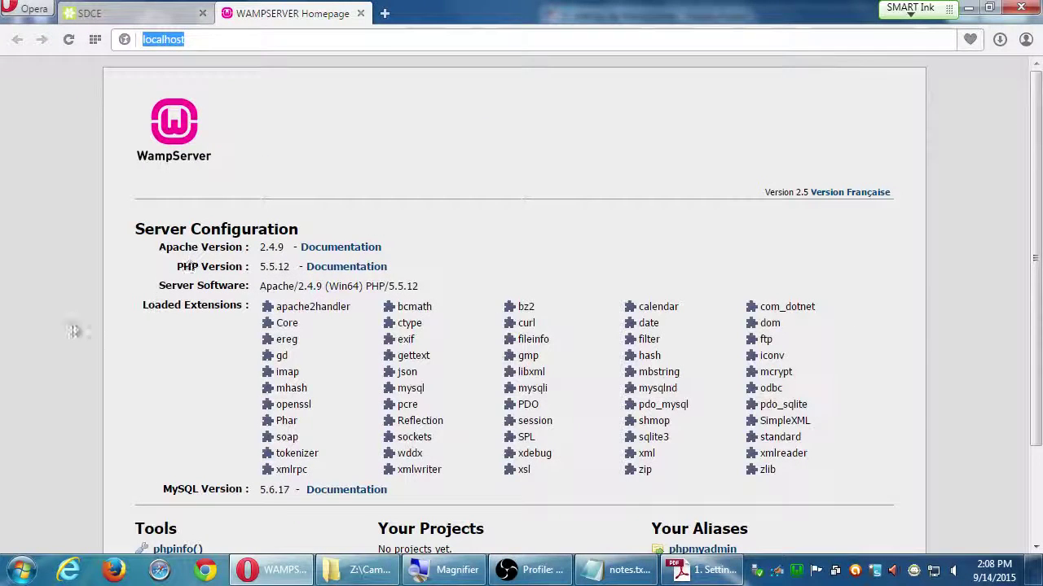
click(71, 326)
scroll(109, 321, down, 3)
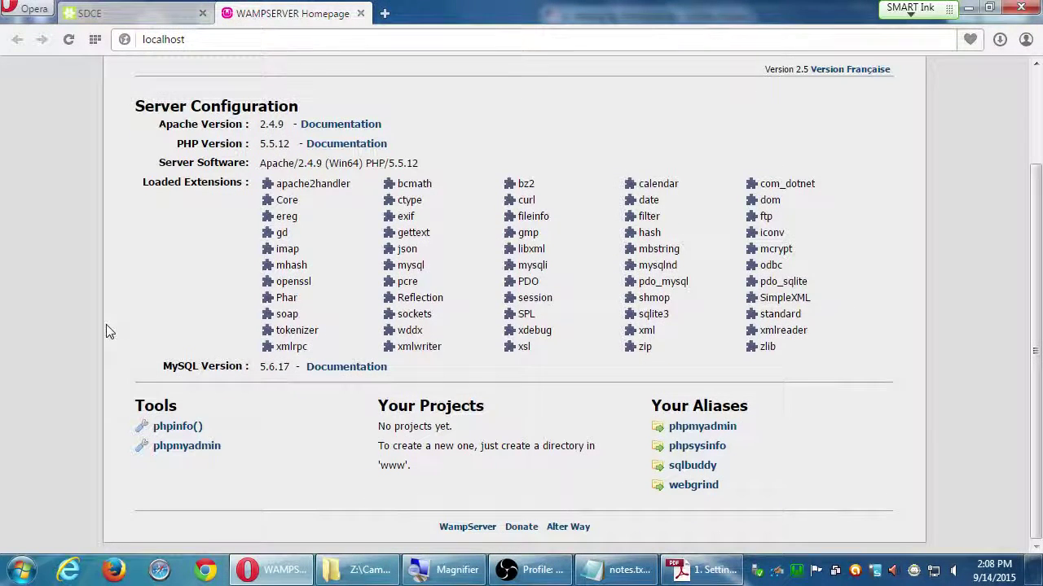
scroll(176, 342, up, 1)
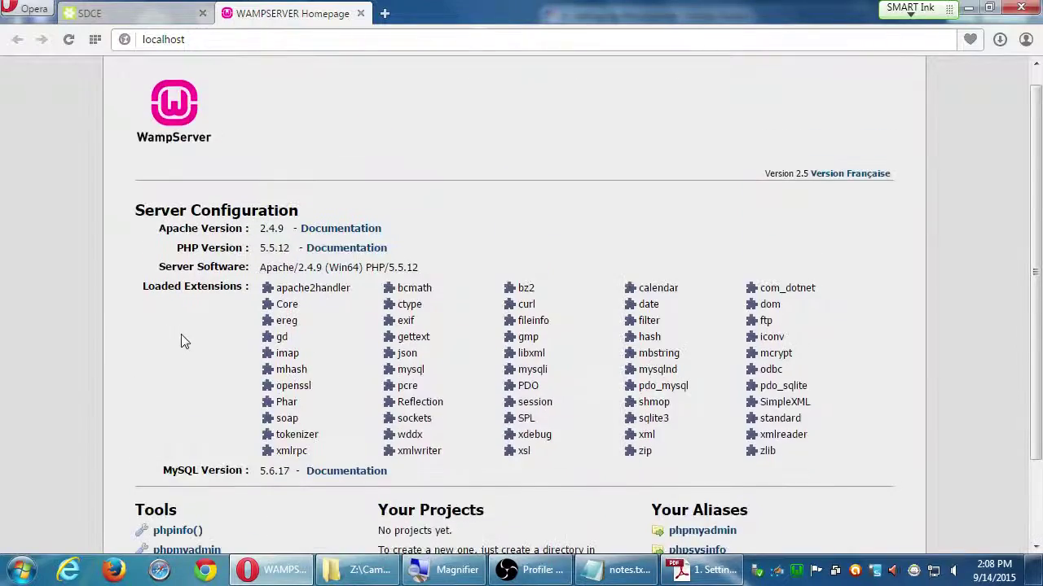
scroll(180, 342, down, 1)
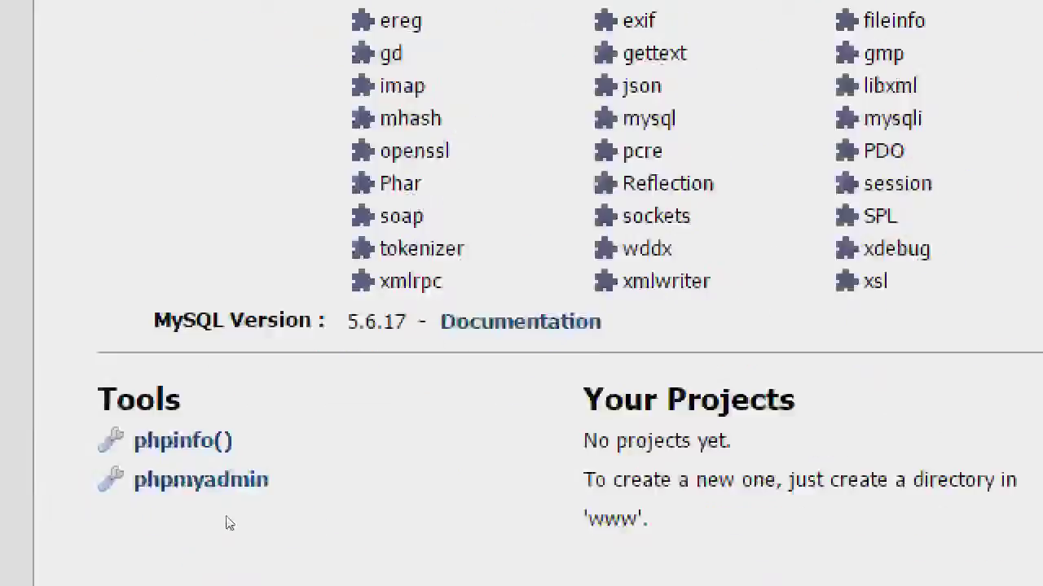
drag(675, 464, 713, 585)
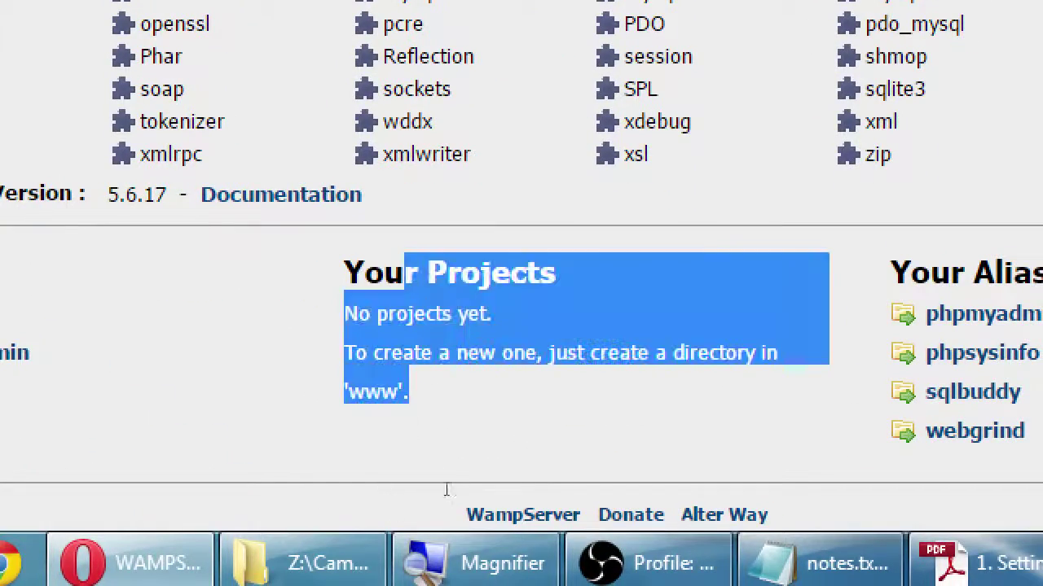
click(450, 489)
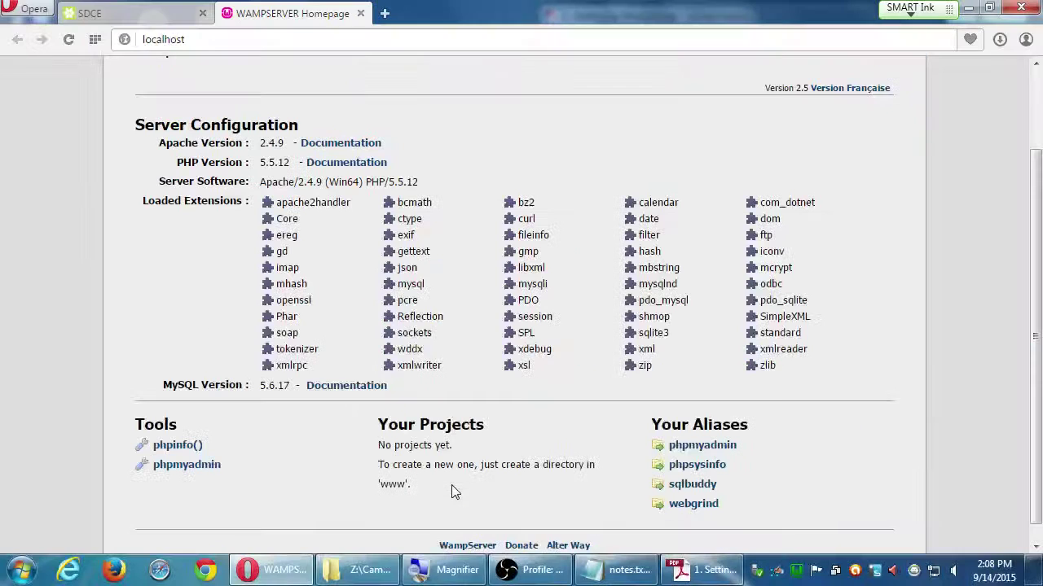
- Minimize Opera, move the PDF window aside, and open Computer
click(966, 8)
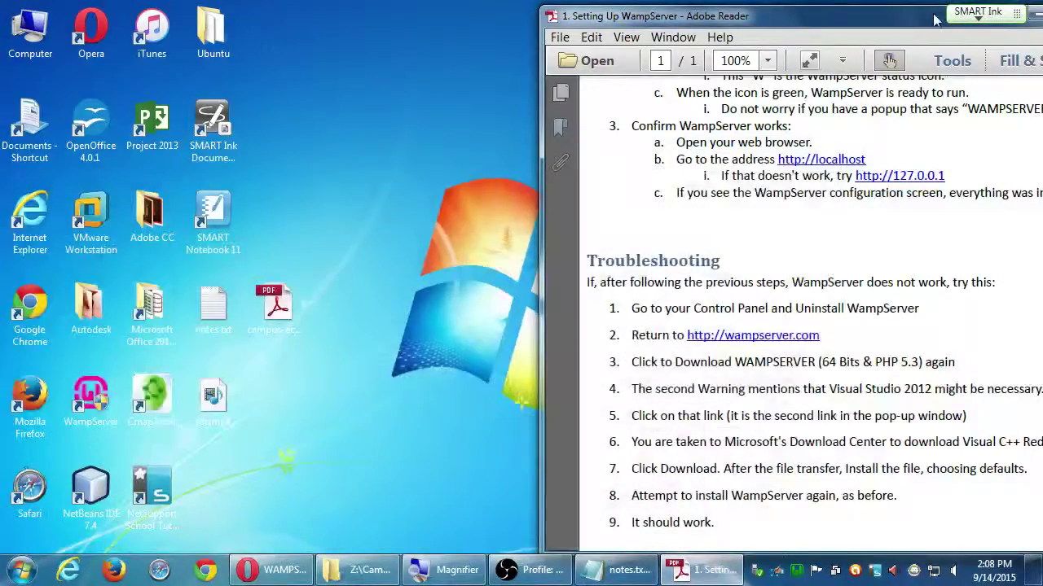
drag(903, 17, 840, 402)
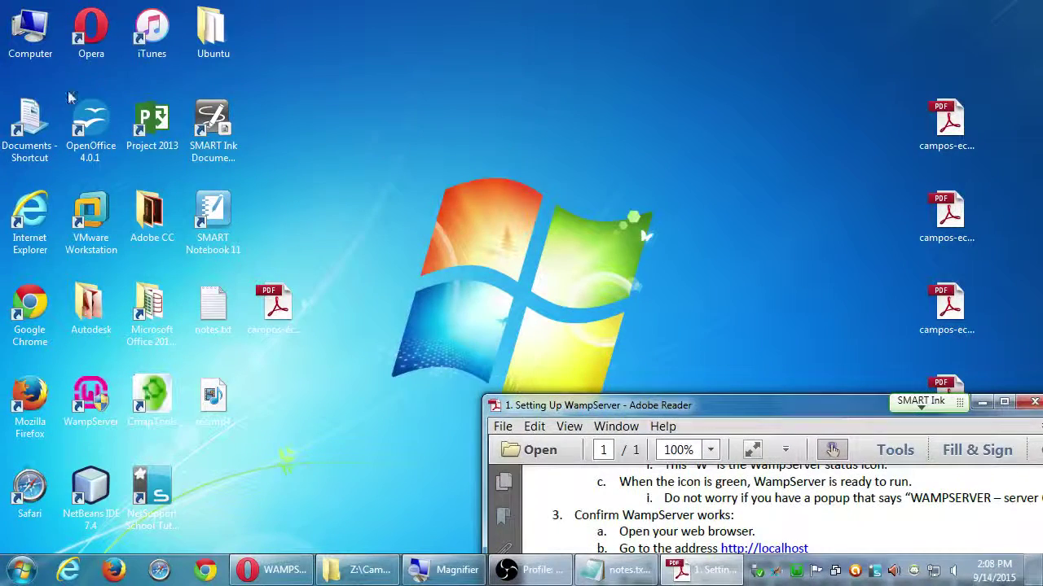
click(34, 34)
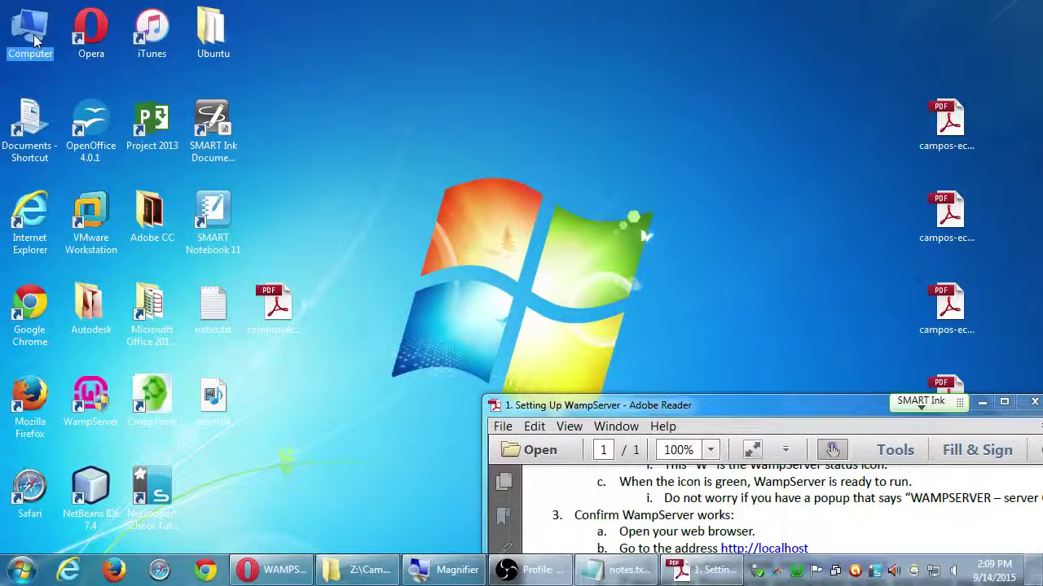
double_click(33, 34)
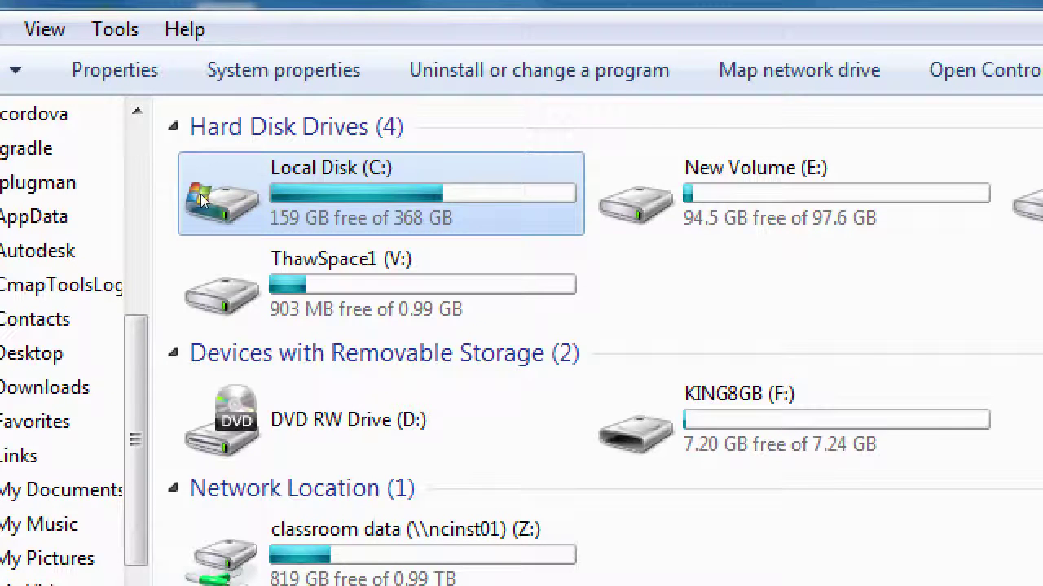
- Browse from Local Disk (C:) through wamp into the www folder and select index.php
double_click(202, 198)
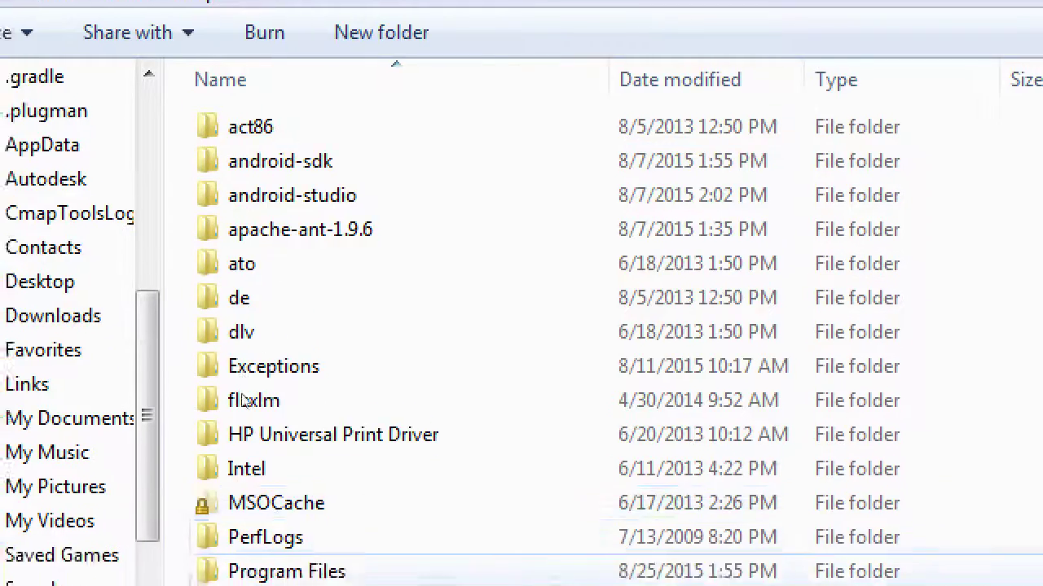
scroll(284, 419, down, 1)
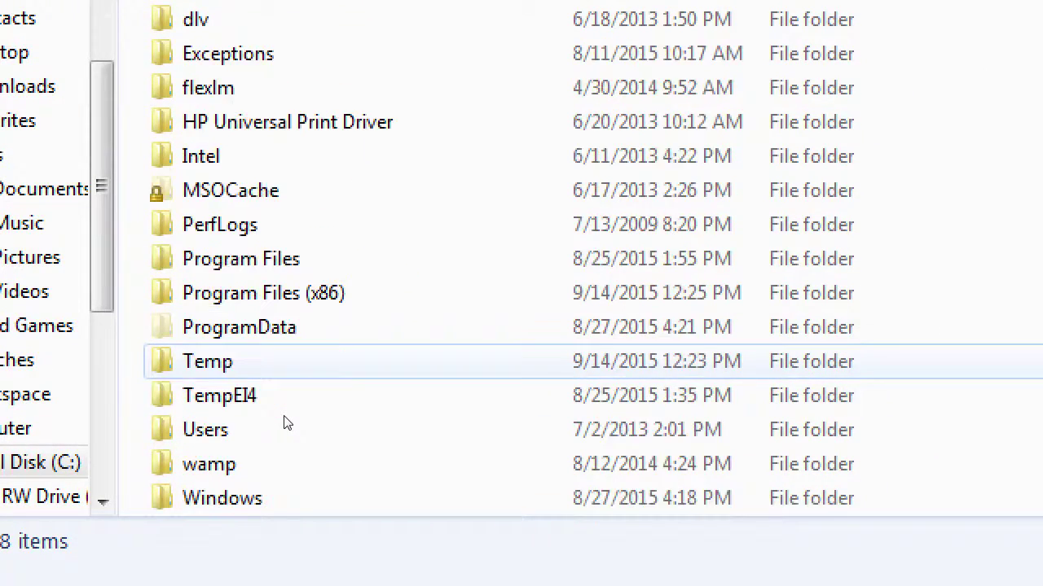
scroll(284, 423, down, 2)
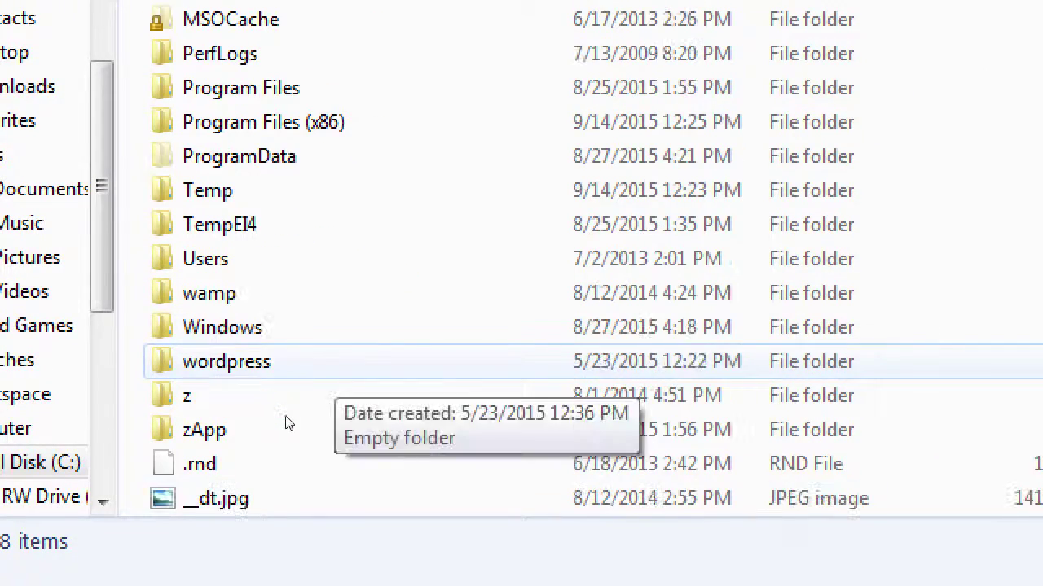
key(w)
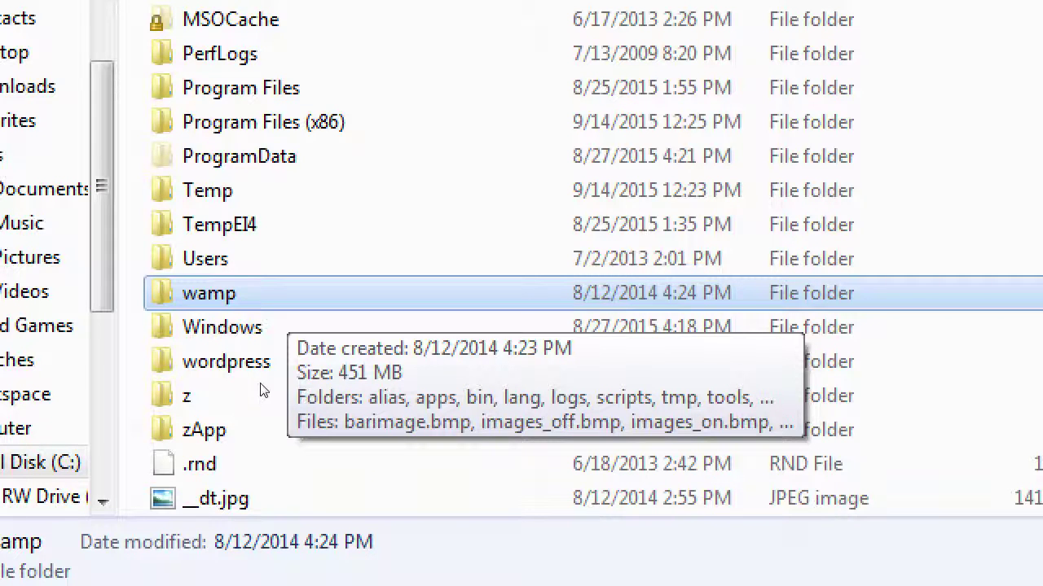
double_click(199, 384)
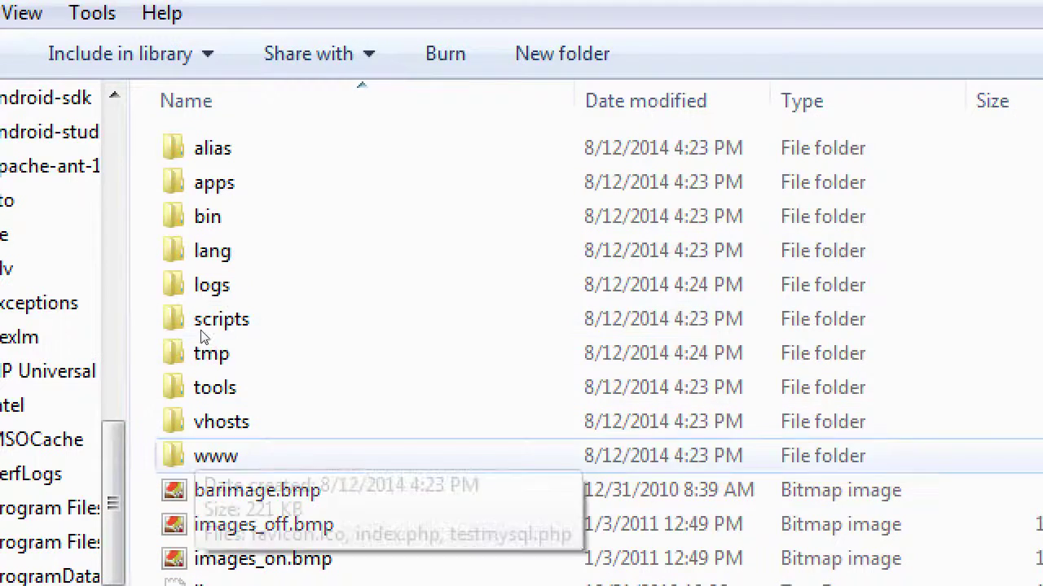
key(w)
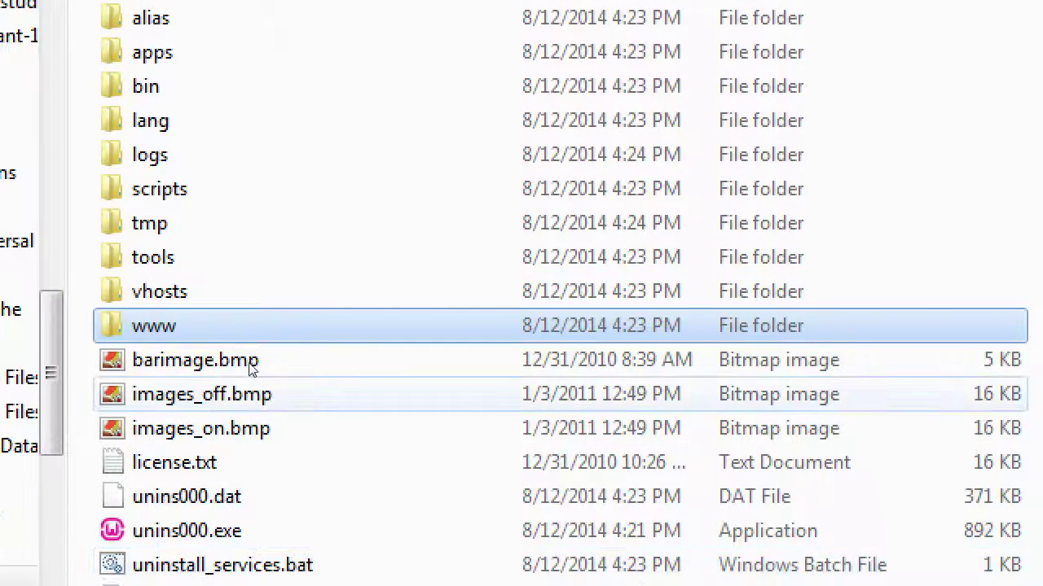
double_click(203, 340)
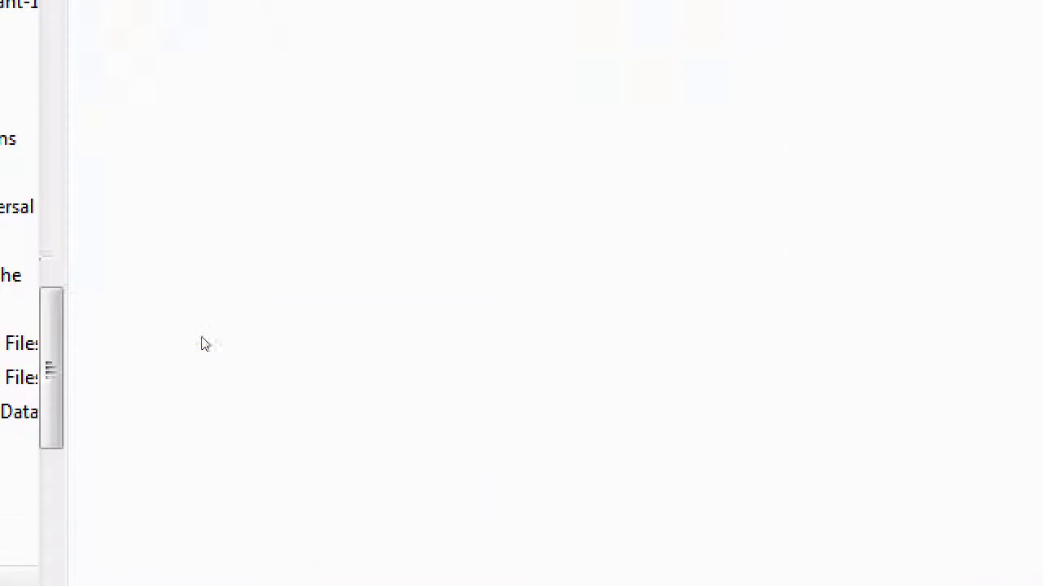
key(Down)
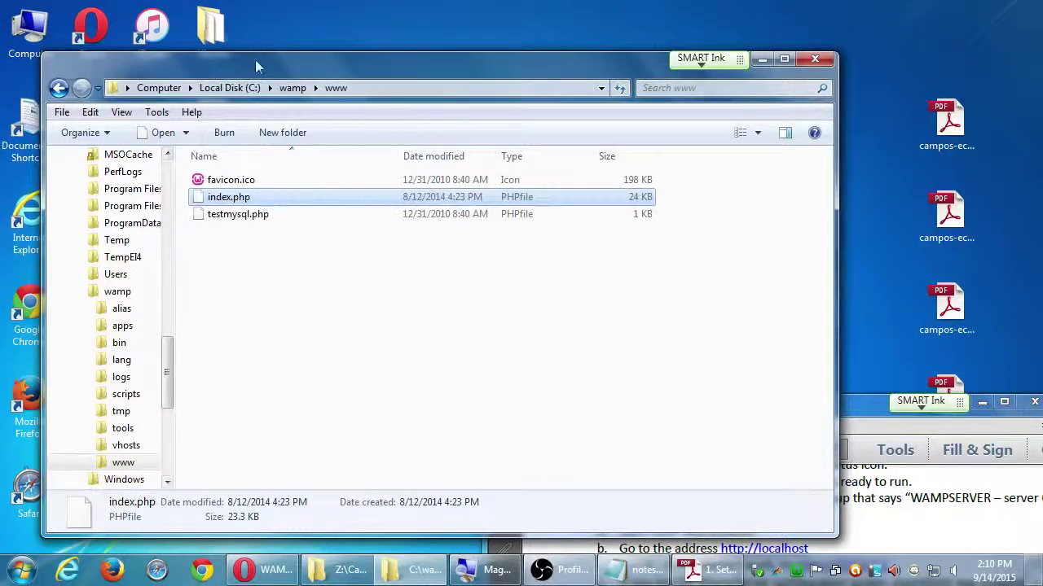
- Snap the www folder window to the right half and Opera to the left half
drag(255, 59, 1042, 82)
click(264, 569)
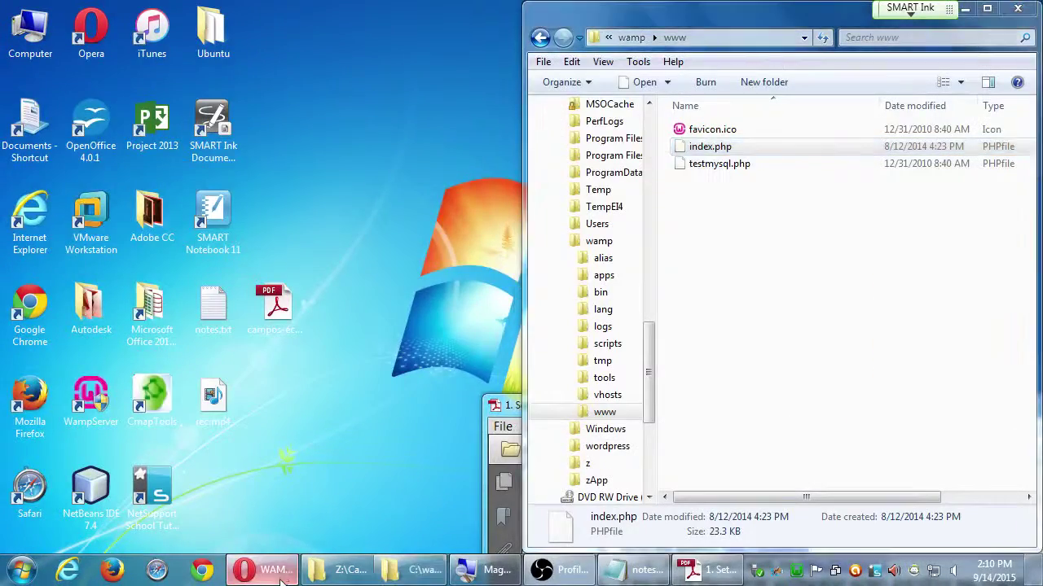
drag(493, 14, 0, 82)
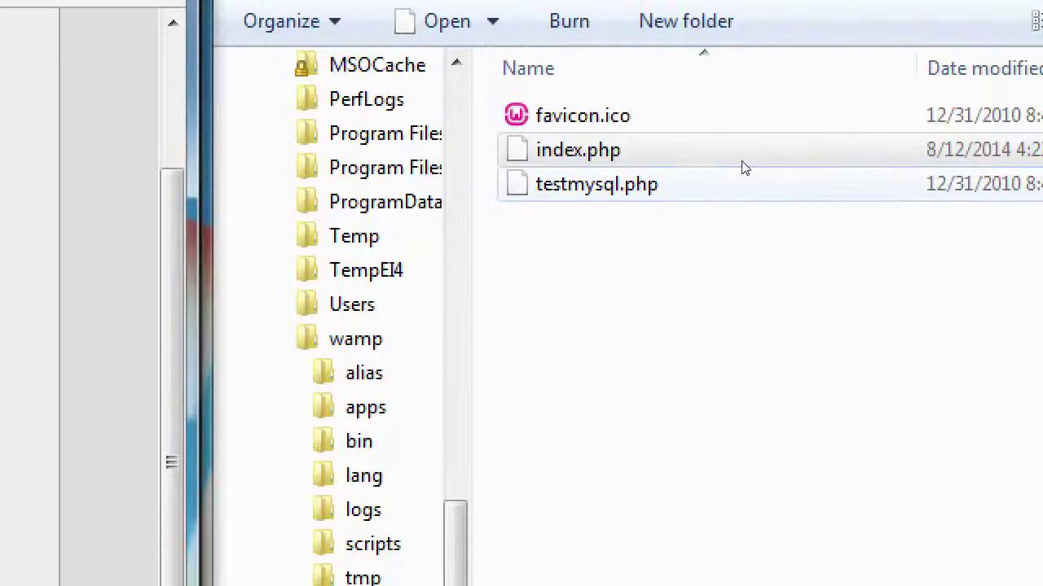
- Point out index.php and highlight 'www' in the homepage's projects note
click(759, 144)
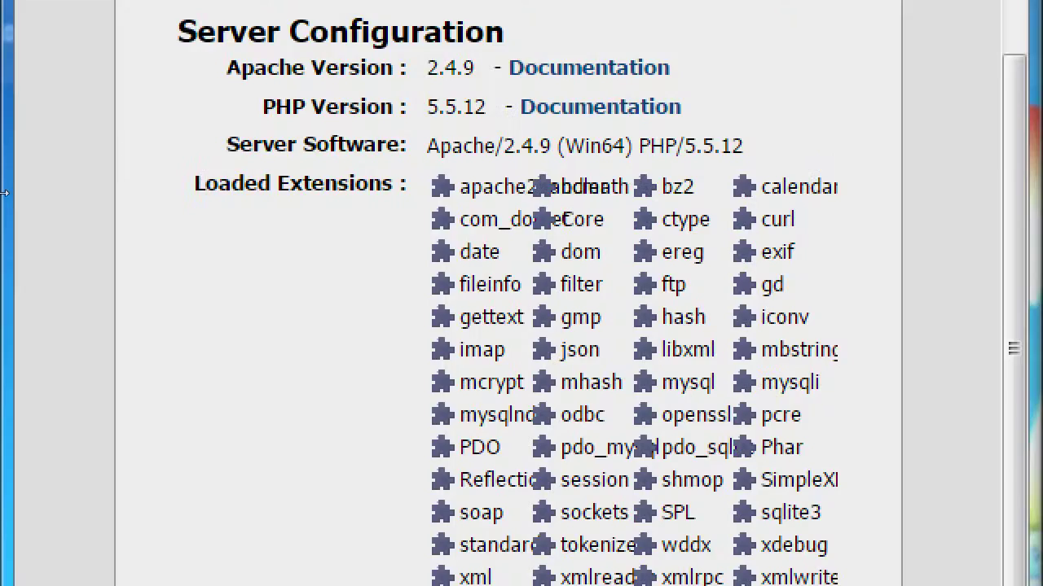
key(ctrl+l)
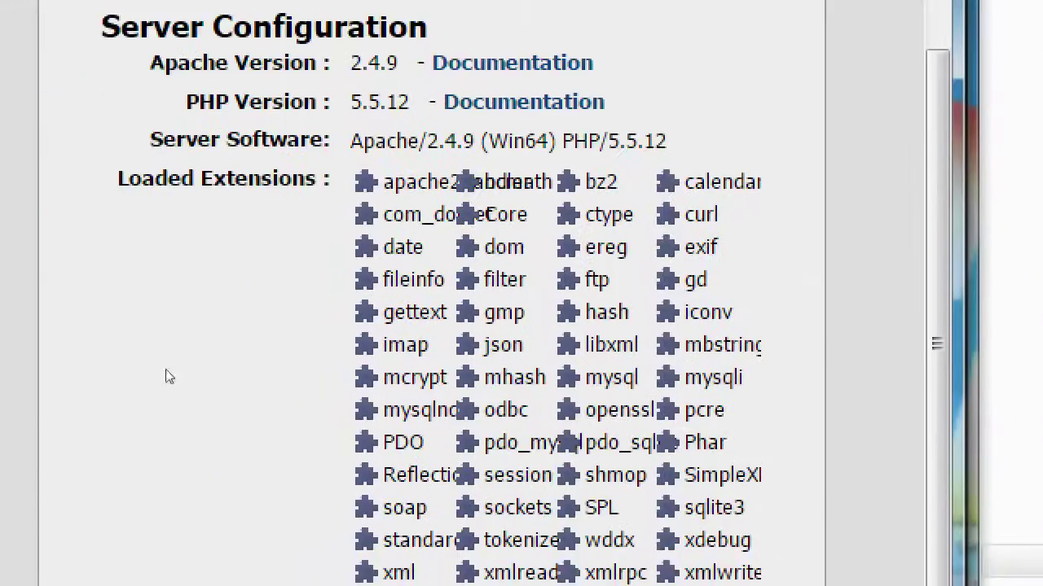
scroll(146, 342, down, 5)
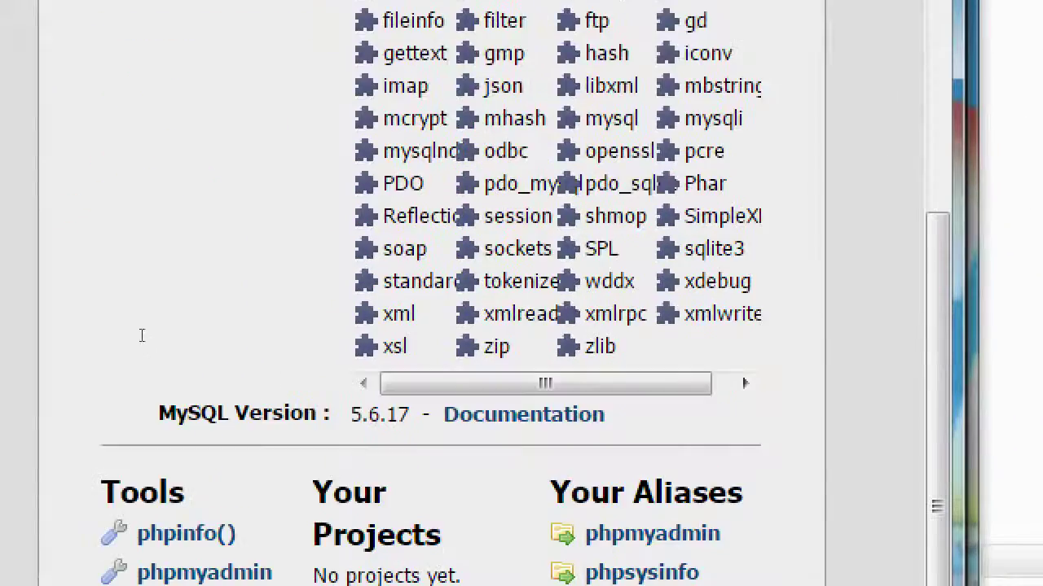
scroll(163, 408, down, 1)
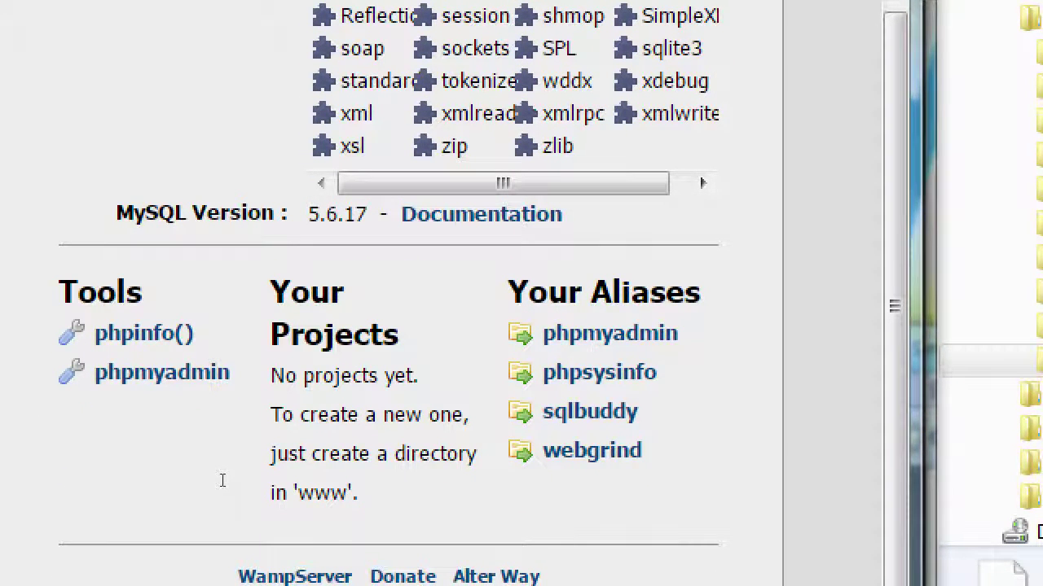
double_click(314, 531)
click(263, 491)
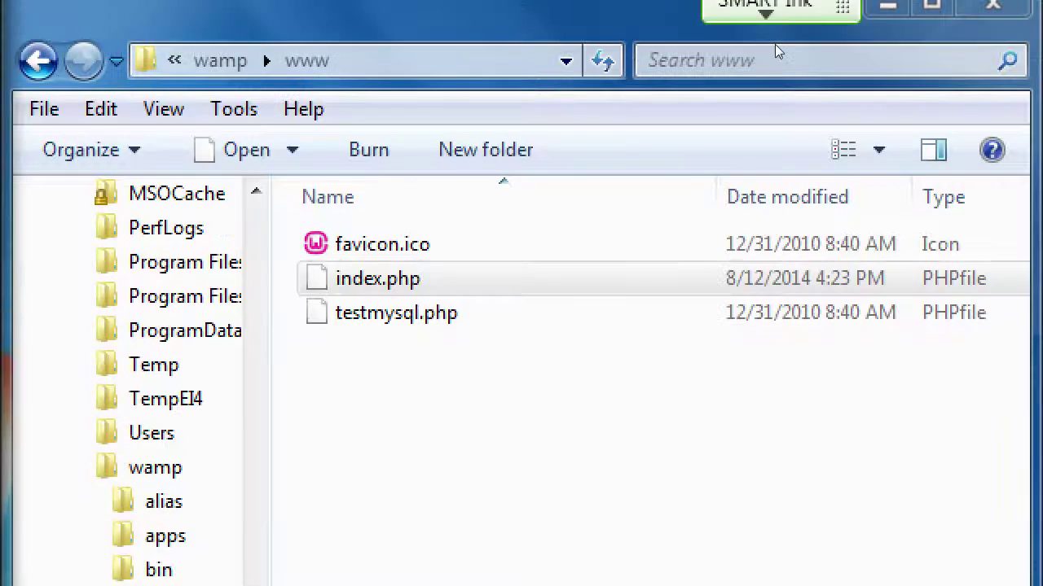
- Create folders 'bakery' and 'test-site-01' in www and reload the homepage to list them
click(485, 149)
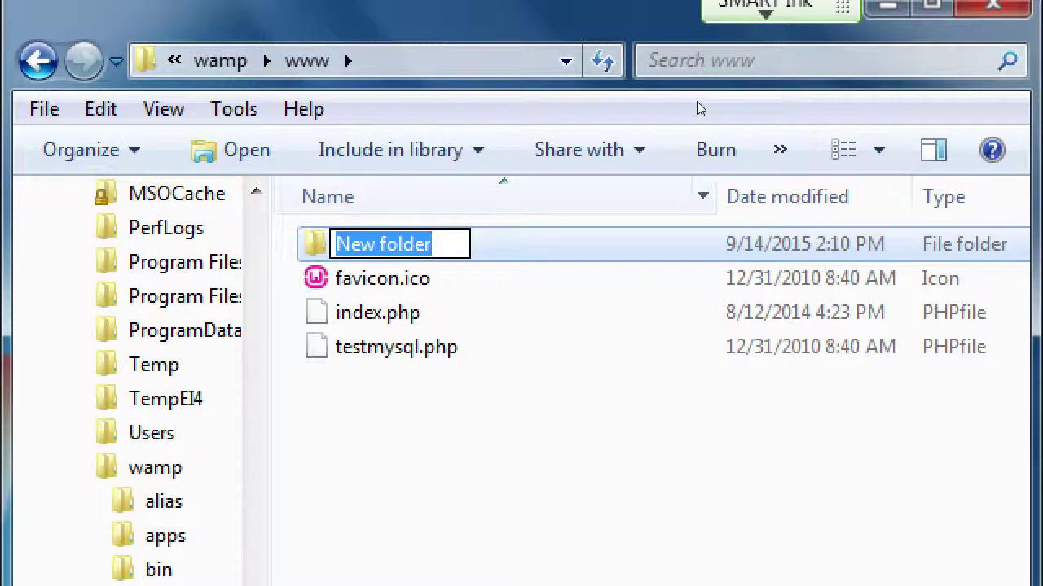
text(bakery)
key(Return)
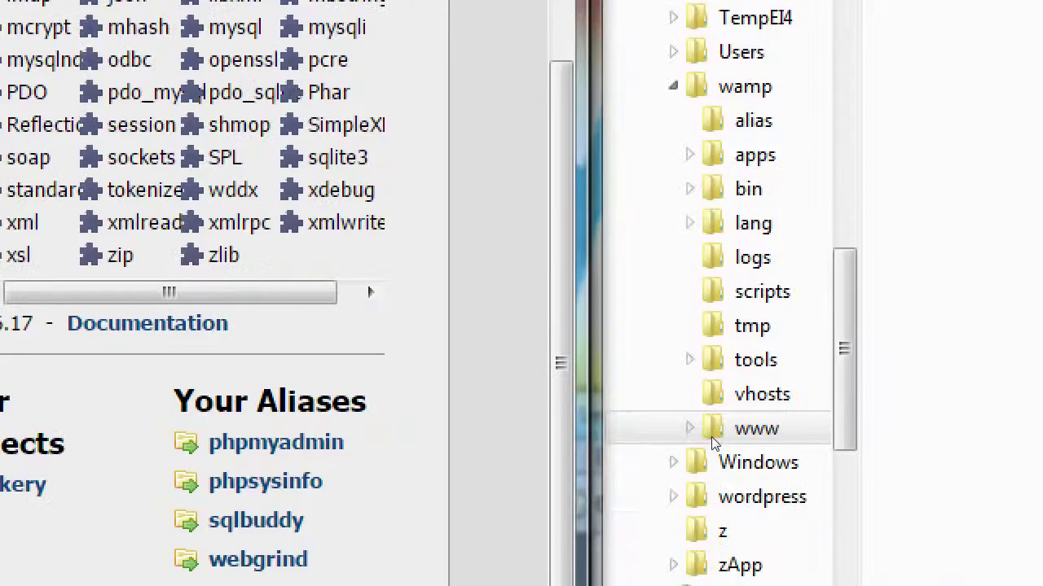
click(713, 435)
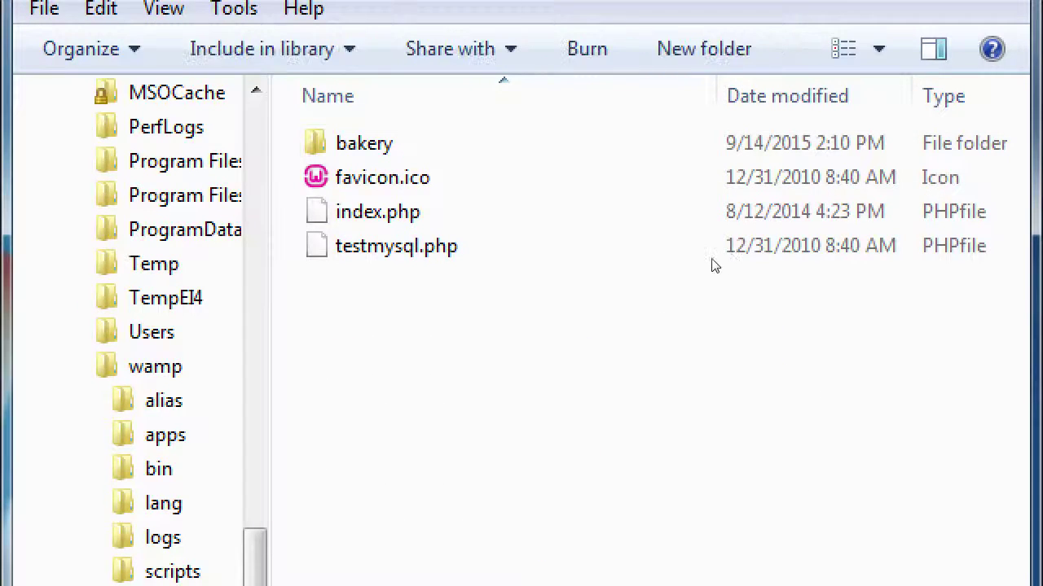
key(ctrl+shift+n)
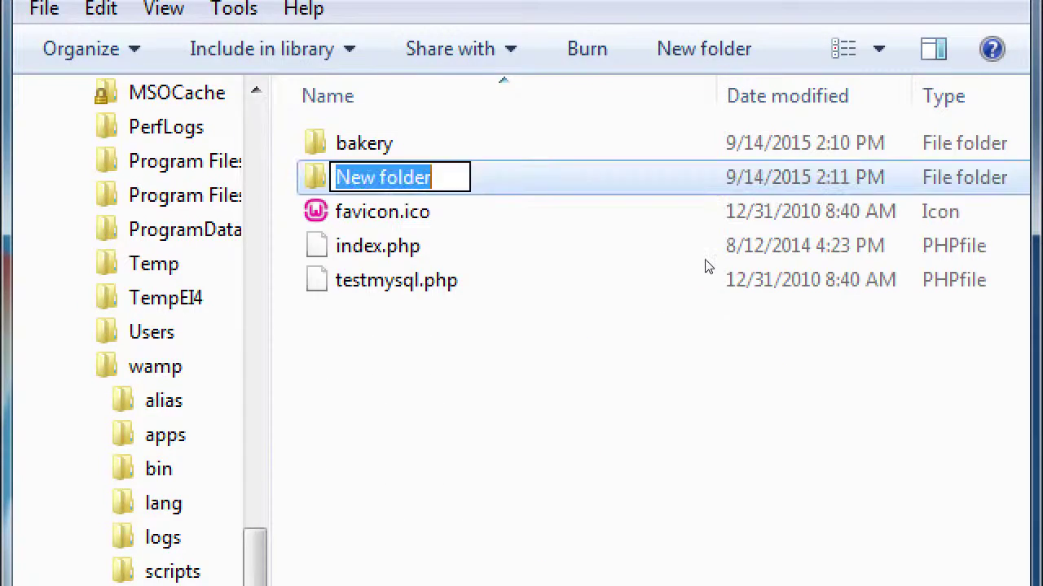
text(test-site-01)
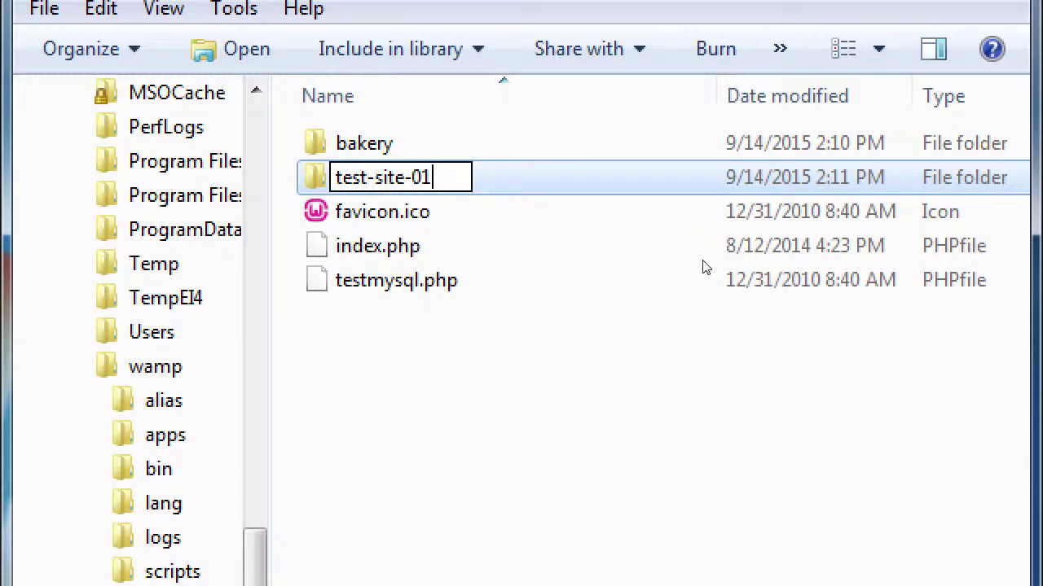
key(Return)
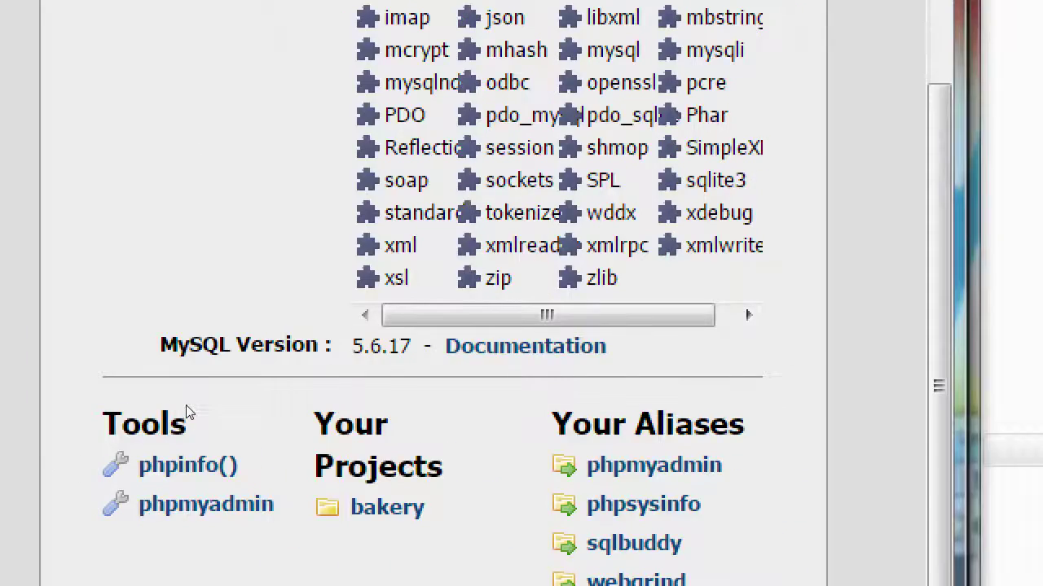
key(F5)
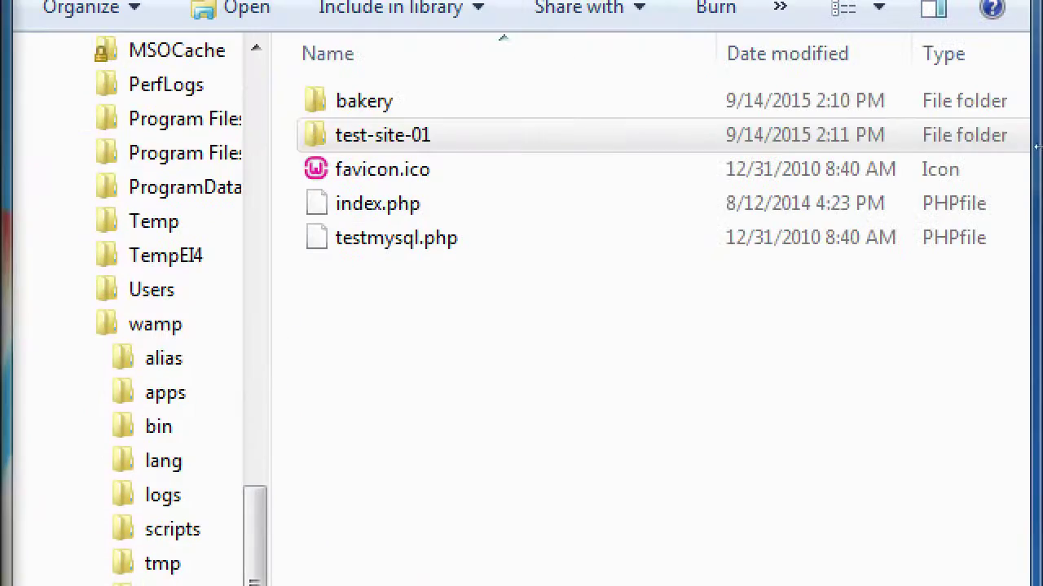
- Permanently delete both test folders and reload the homepage to show no projects
click(678, 135)
key(shift+Up)
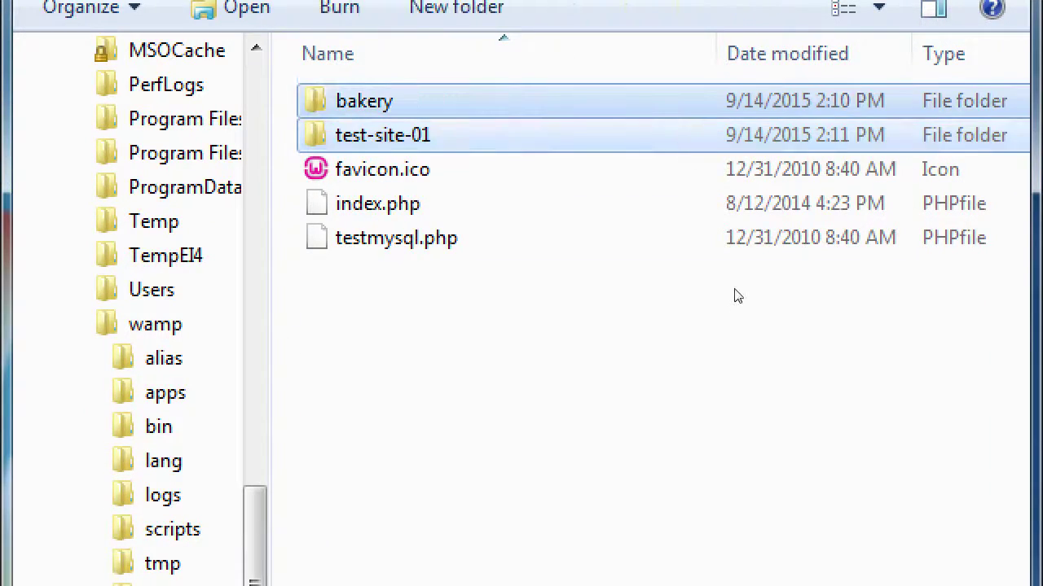
key(shift+Delete)
key(Return)
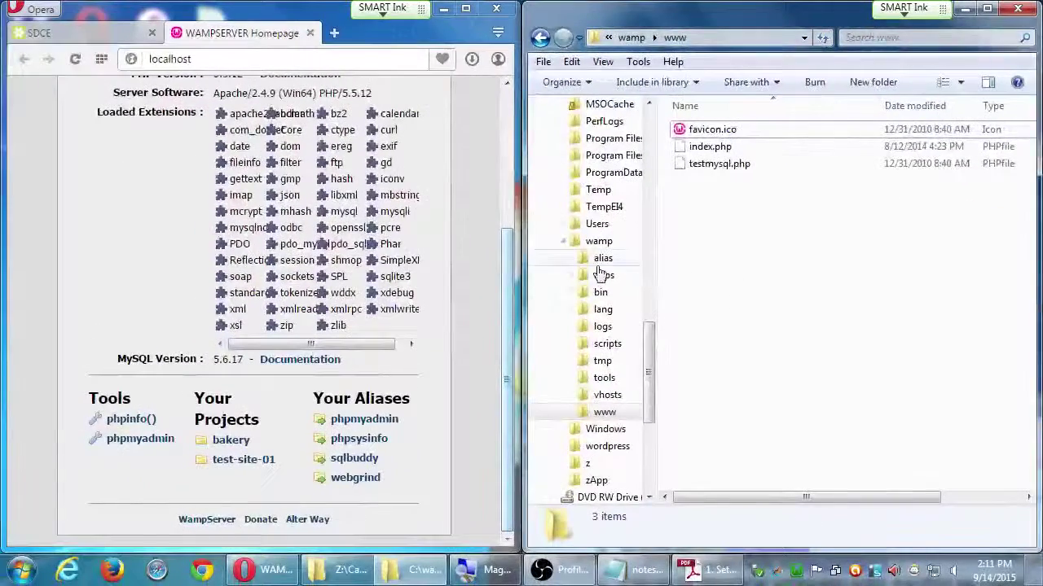
click(482, 250)
key(F5)
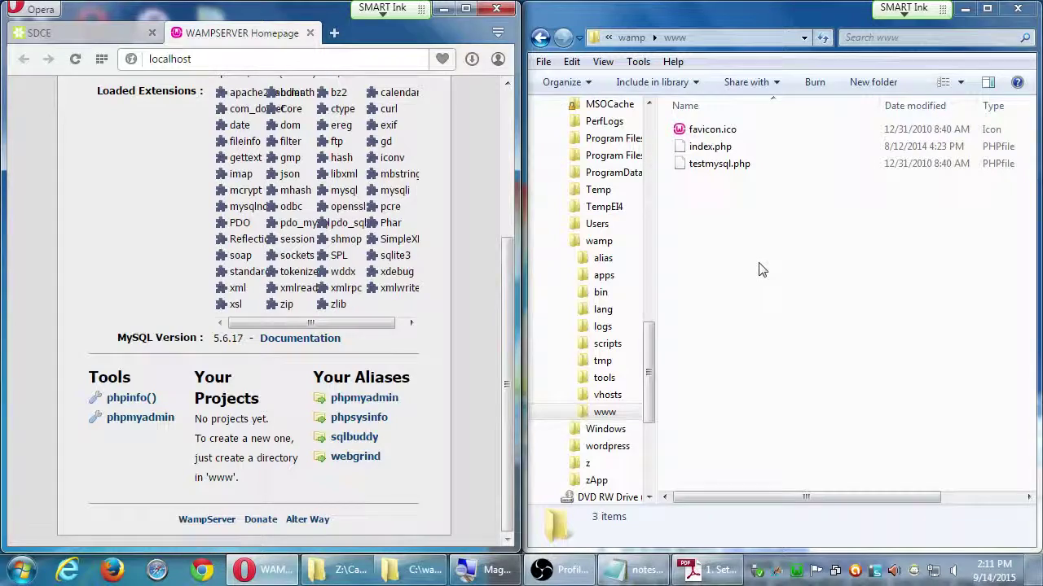
click(702, 569)
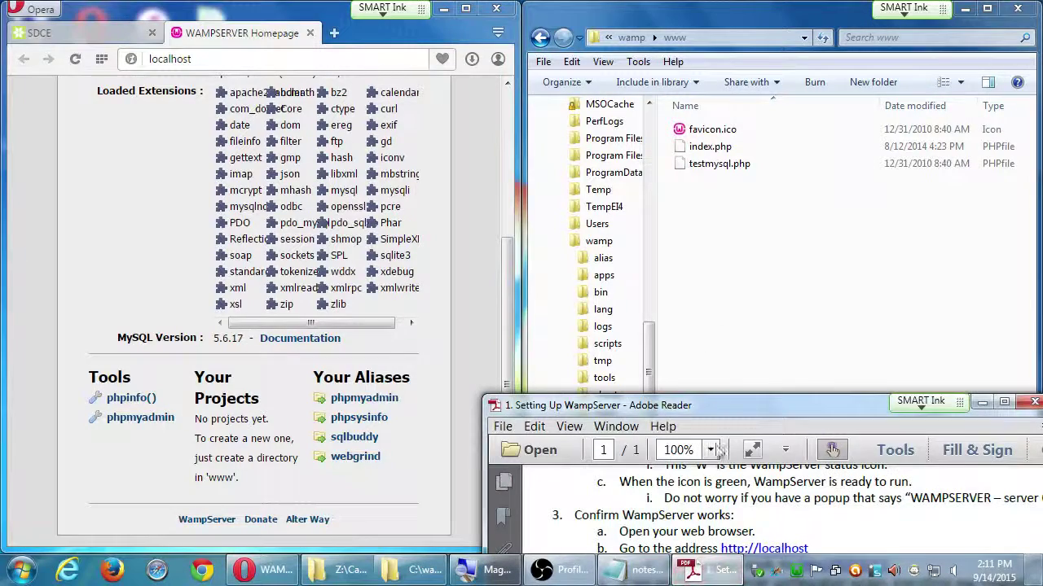
- Maximize the WampServer setup PDF, scroll through its setup and troubleshooting steps, and close it
double_click(709, 406)
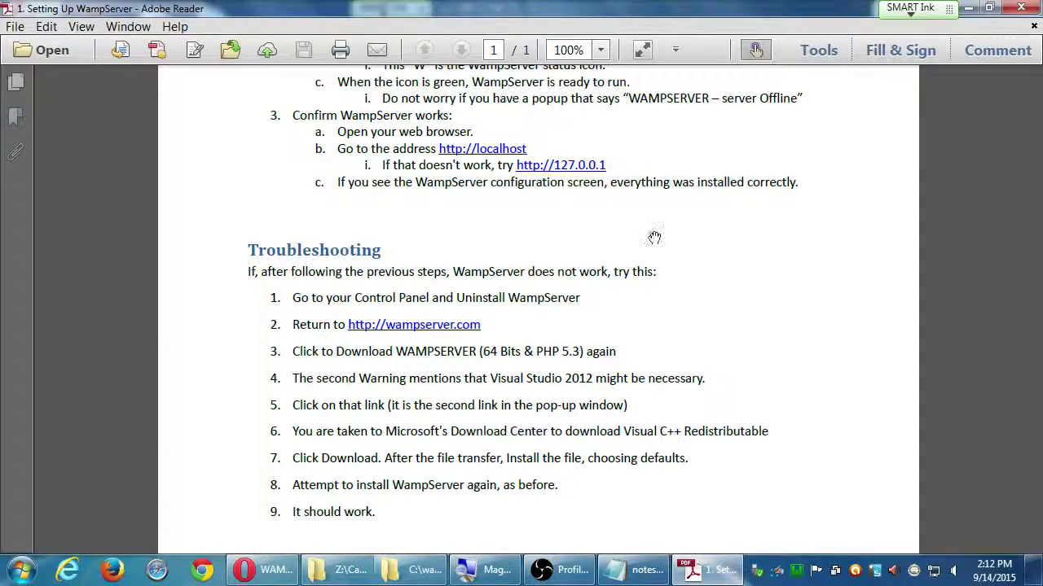
scroll(777, 215, up, 10)
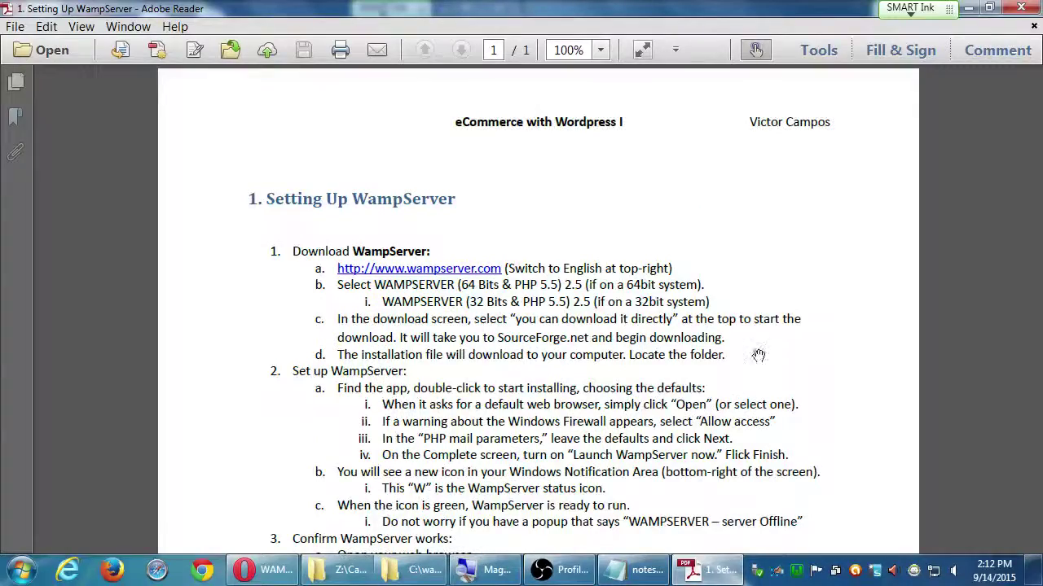
scroll(753, 330, down, 3)
scroll(769, 277, down, 2)
scroll(769, 269, up, 3)
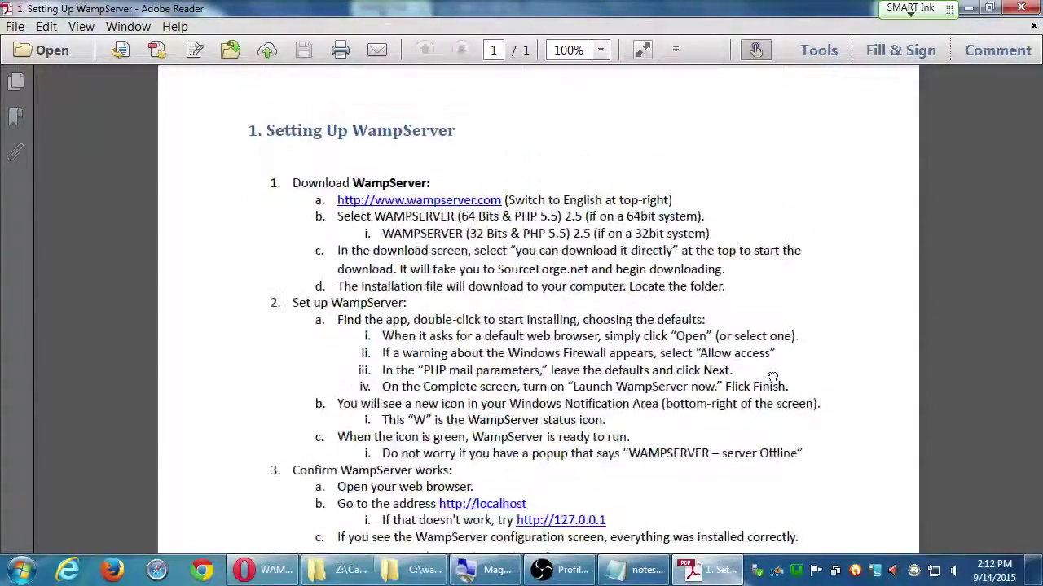
scroll(756, 181, down, 5)
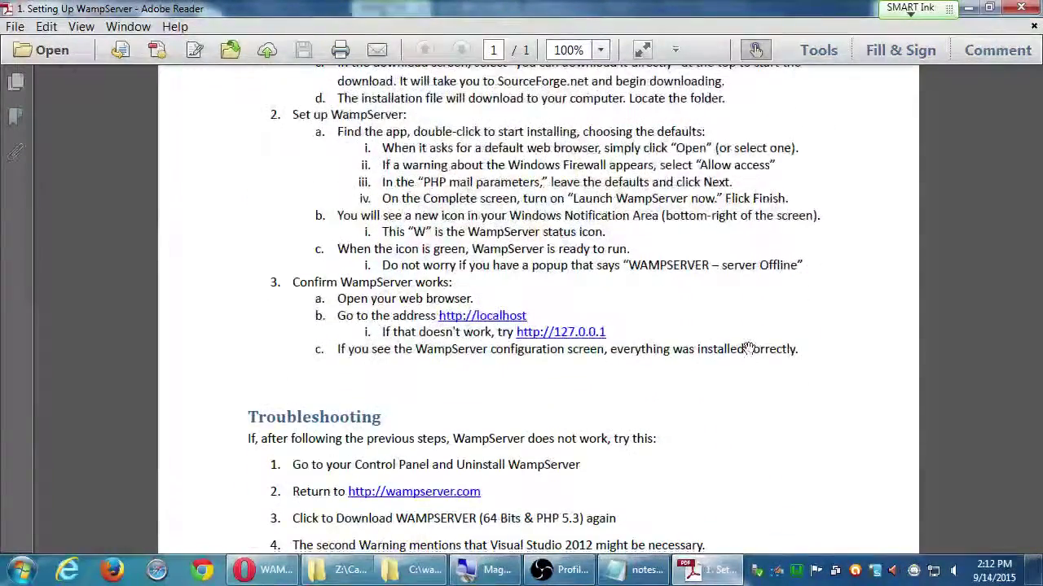
scroll(749, 346, up, 3)
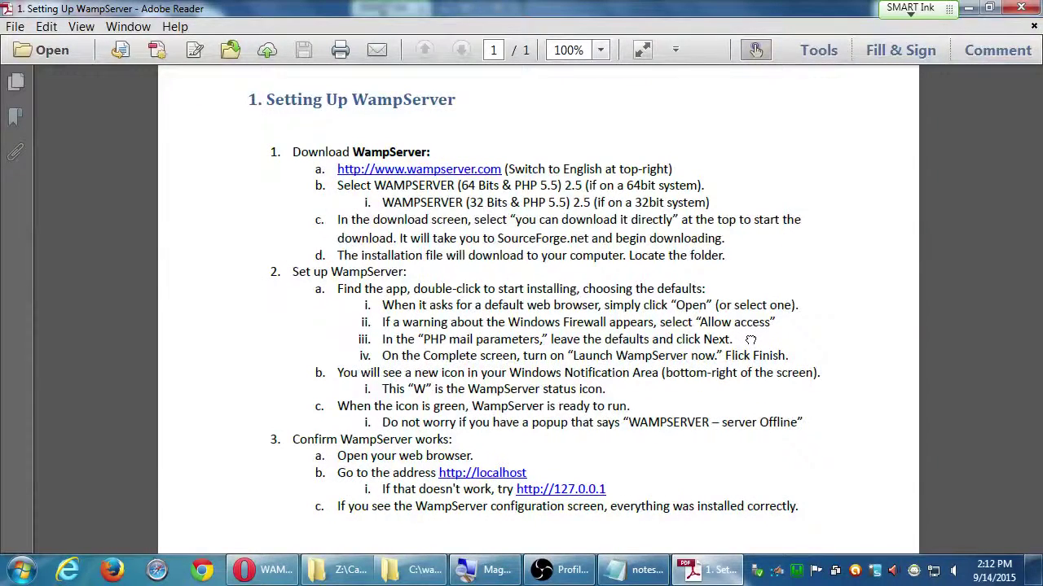
drag(749, 340, 754, 328)
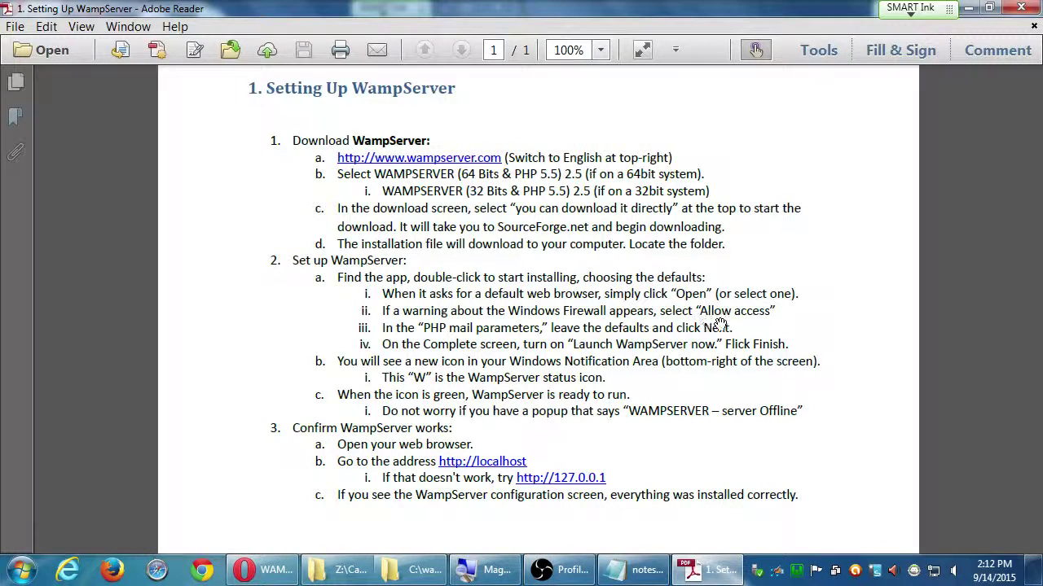
scroll(699, 329, down, 8)
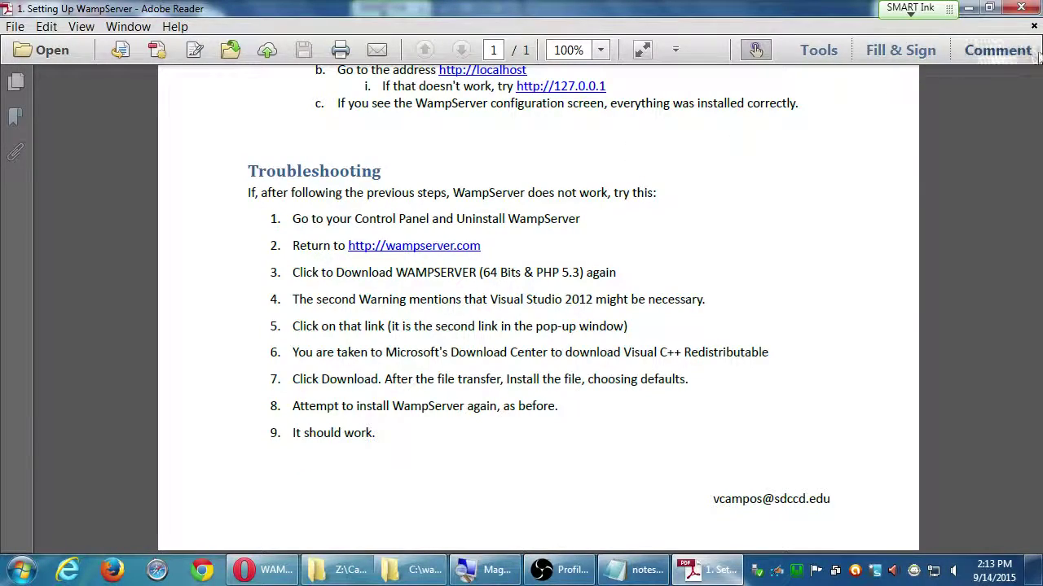
click(1021, 7)
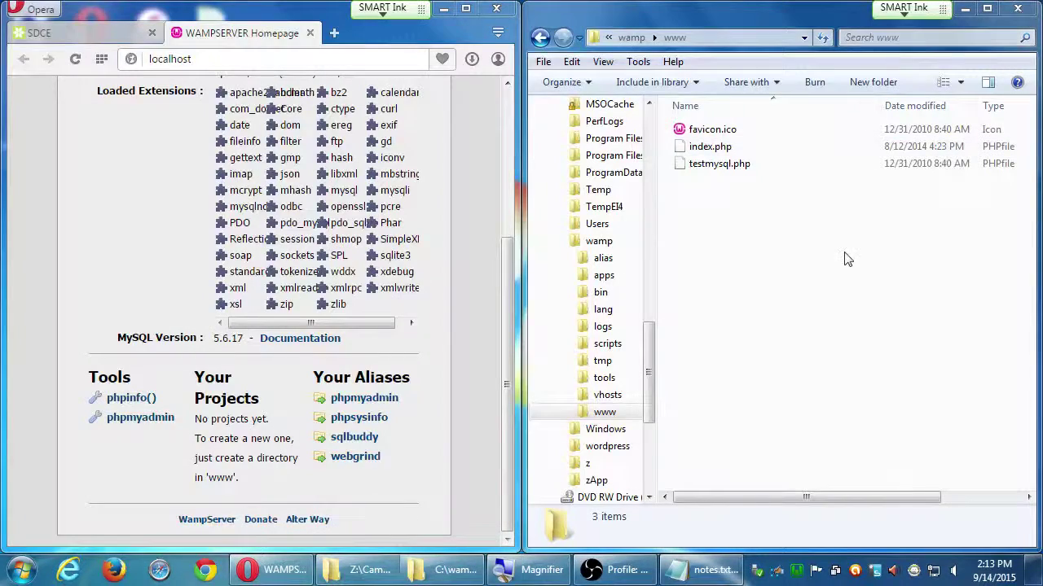
- Open '2. Setting Up WordPress' from the desktop, cancel the reading-order prompt, and scroll down
key(super+d)
double_click(949, 213)
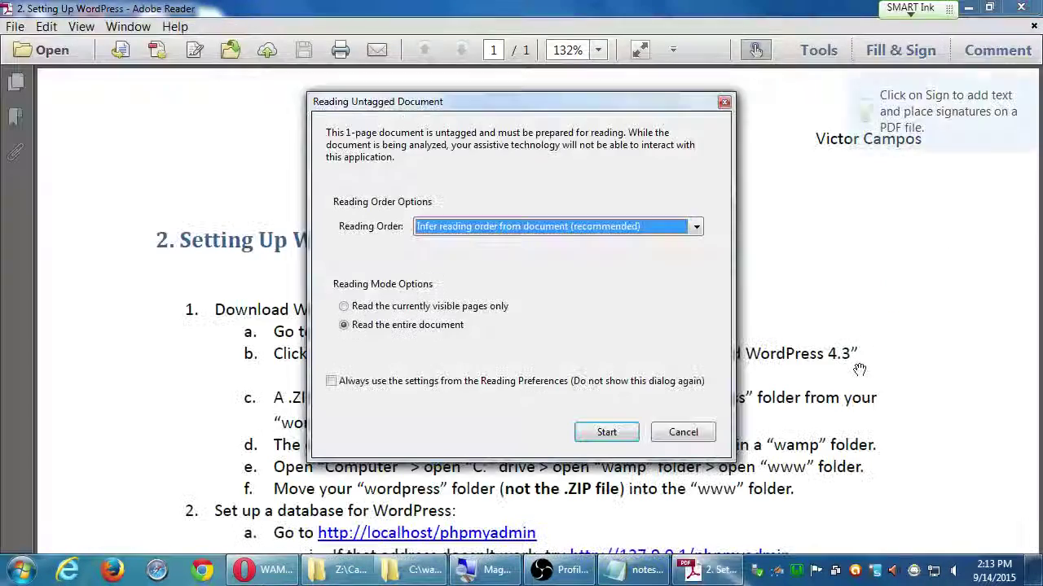
click(682, 432)
scroll(651, 342, down, 5)
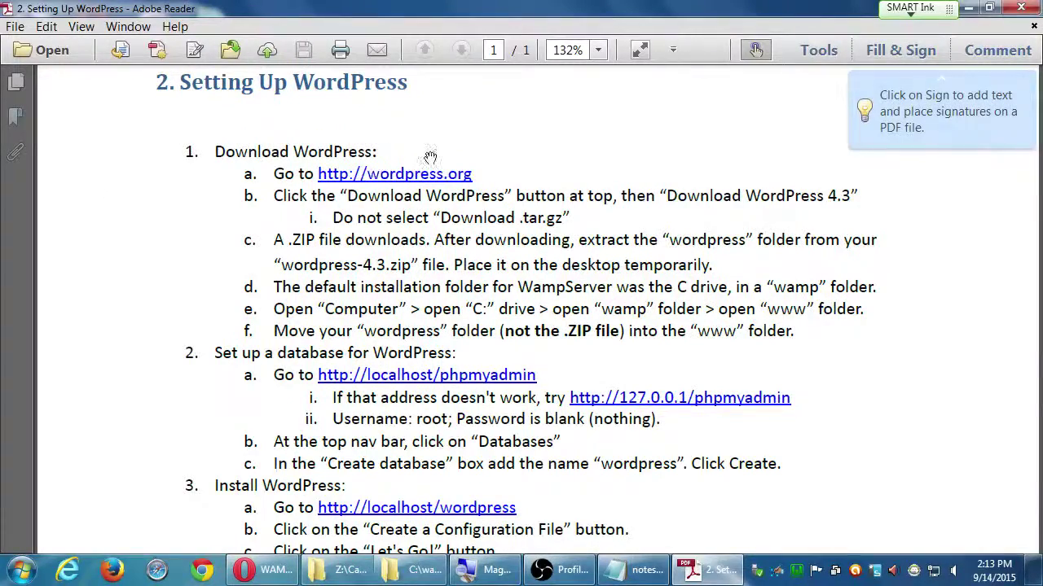
- Bring Opera forward and load wordpress.org in a new tab
click(277, 570)
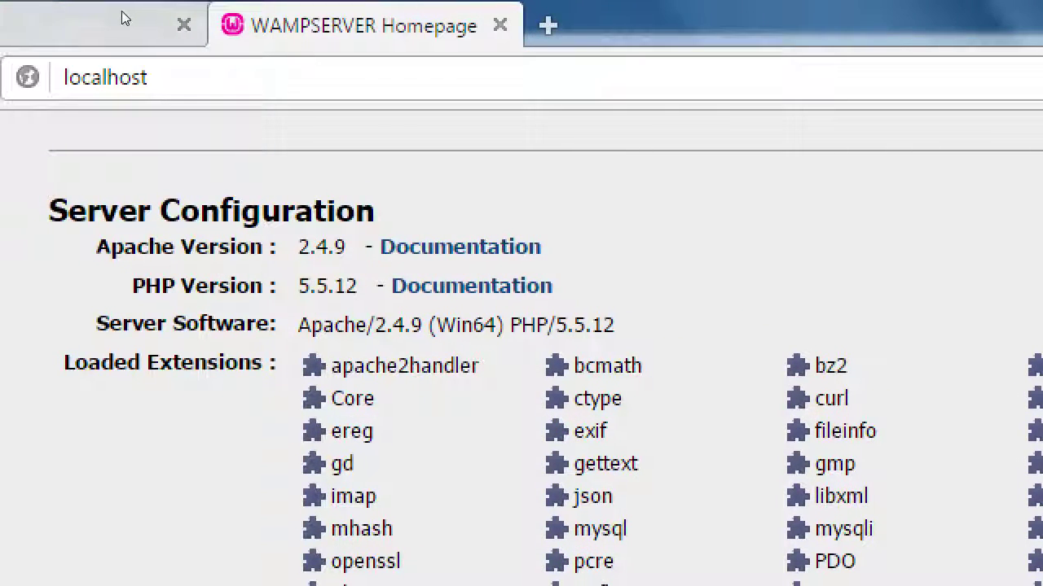
key(ctrl+t)
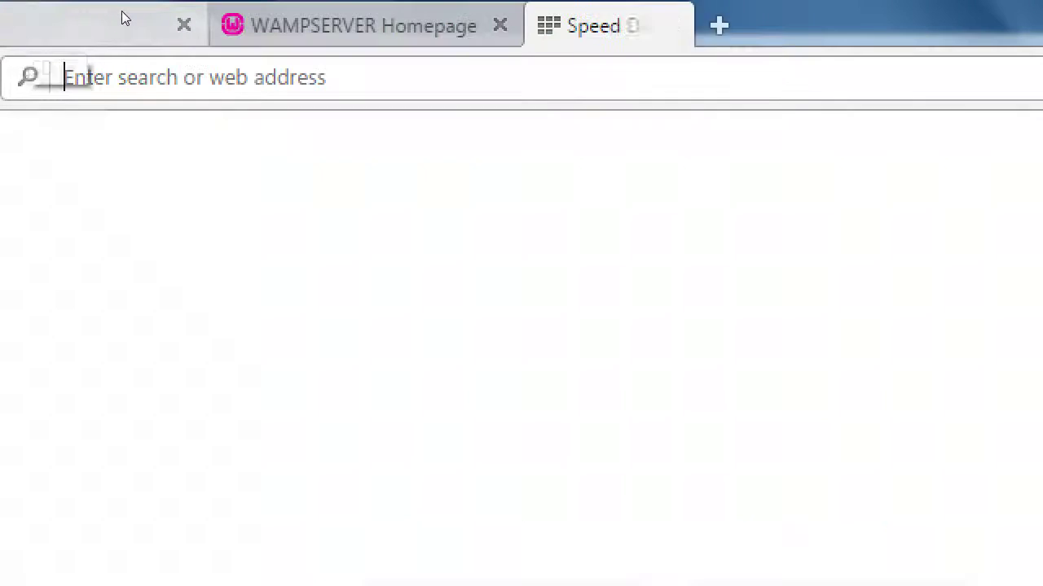
text(wor)
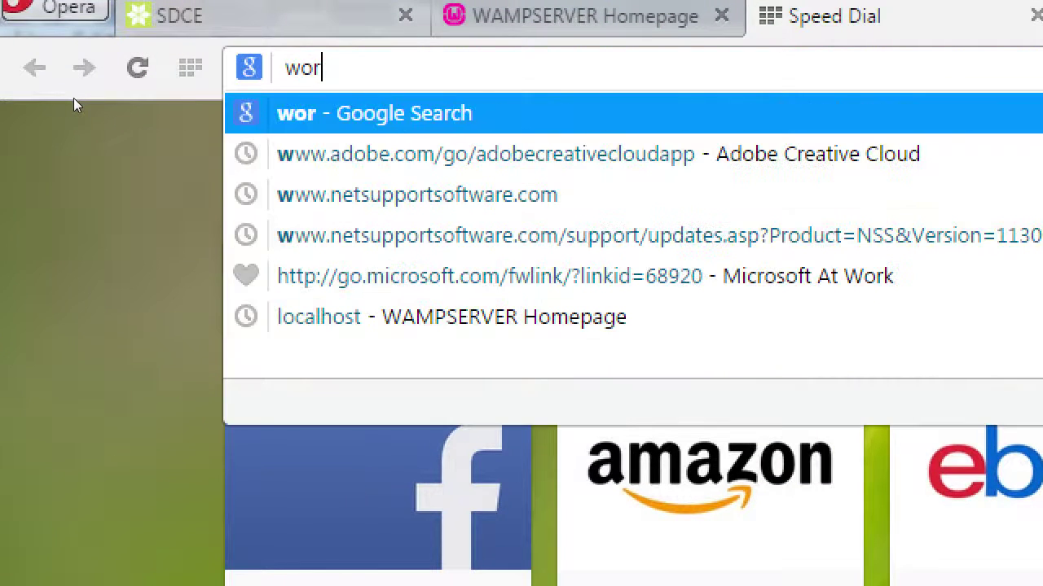
text(dpress.org)
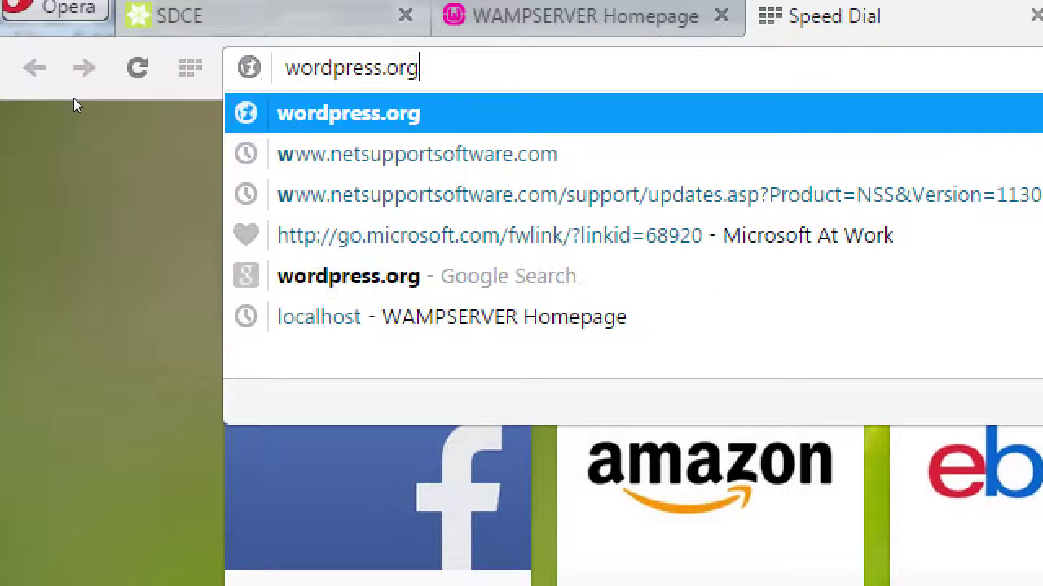
key(Return)
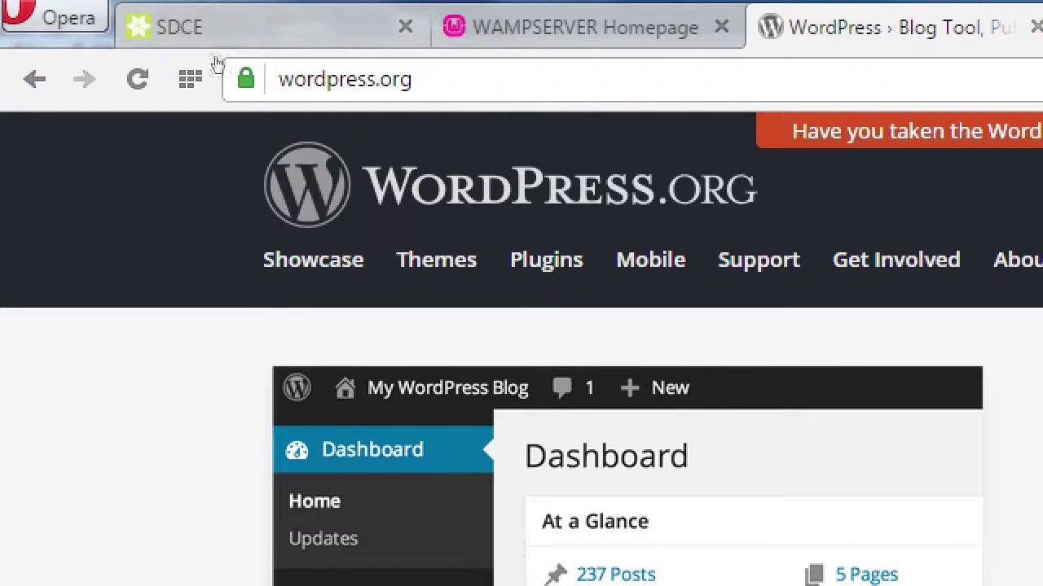
click(217, 46)
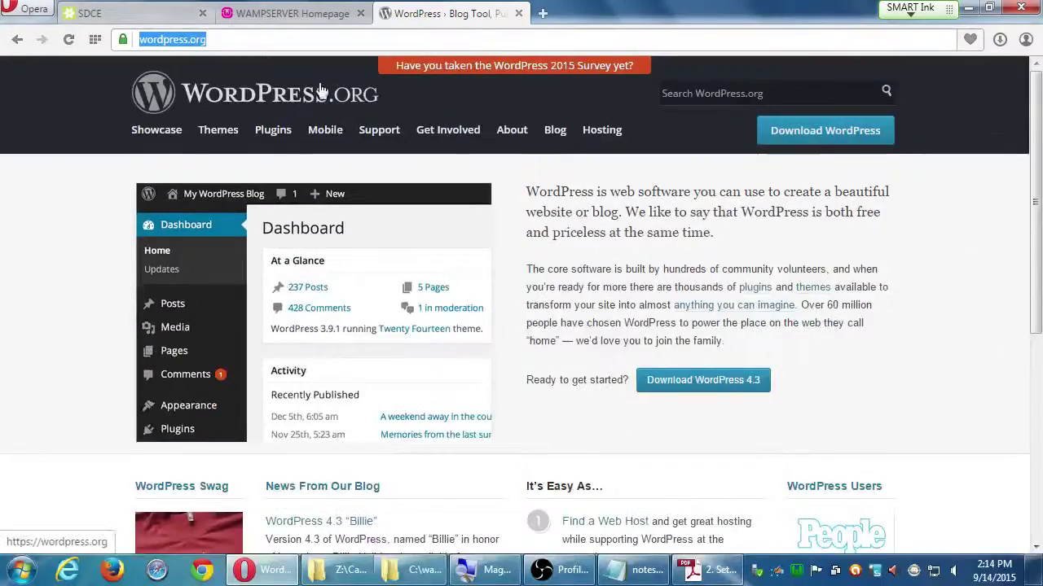
scroll(872, 585, down, 3)
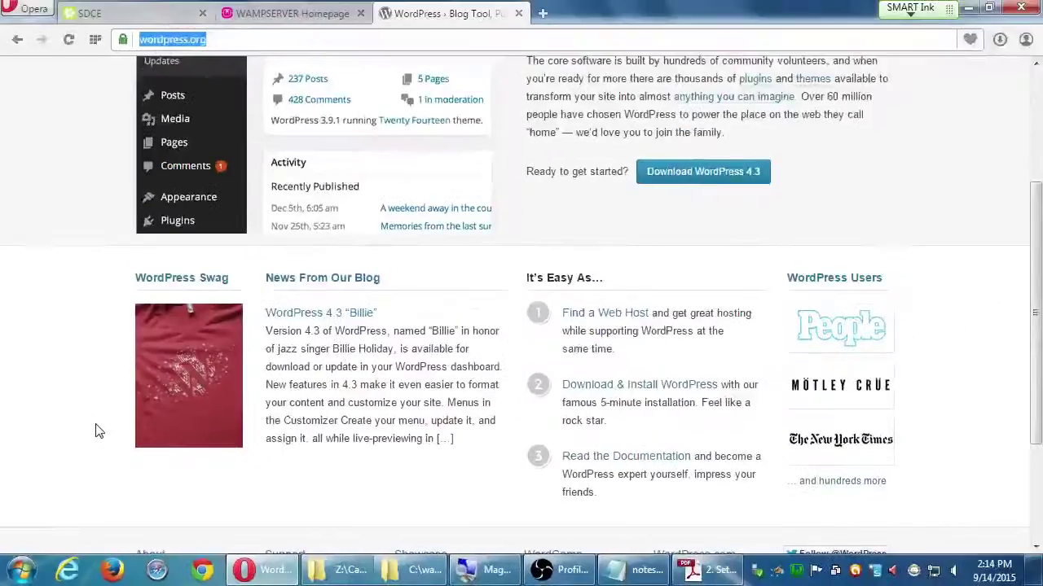
scroll(831, 472, down, 2)
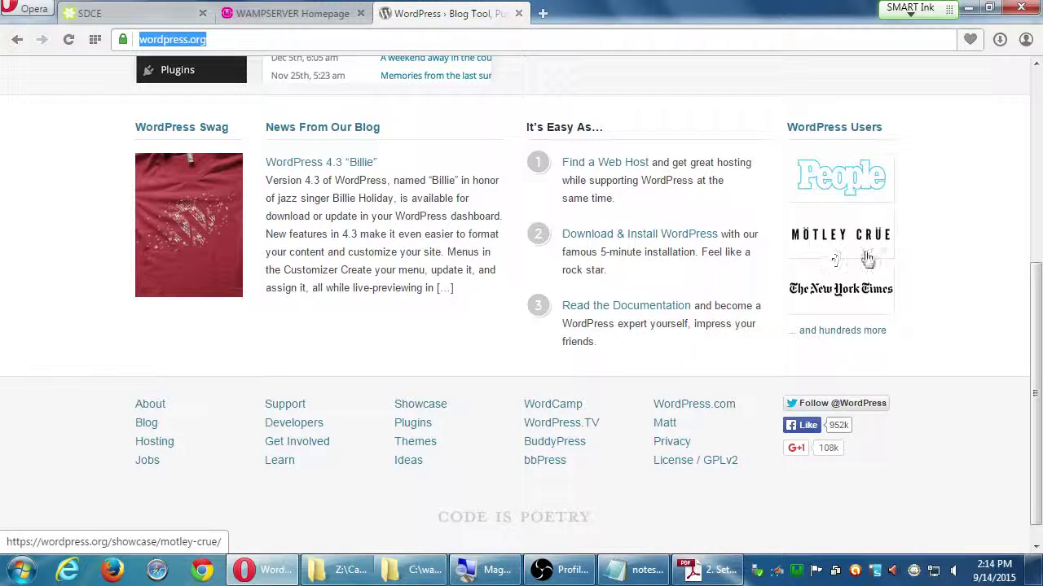
scroll(887, 343, up, 4)
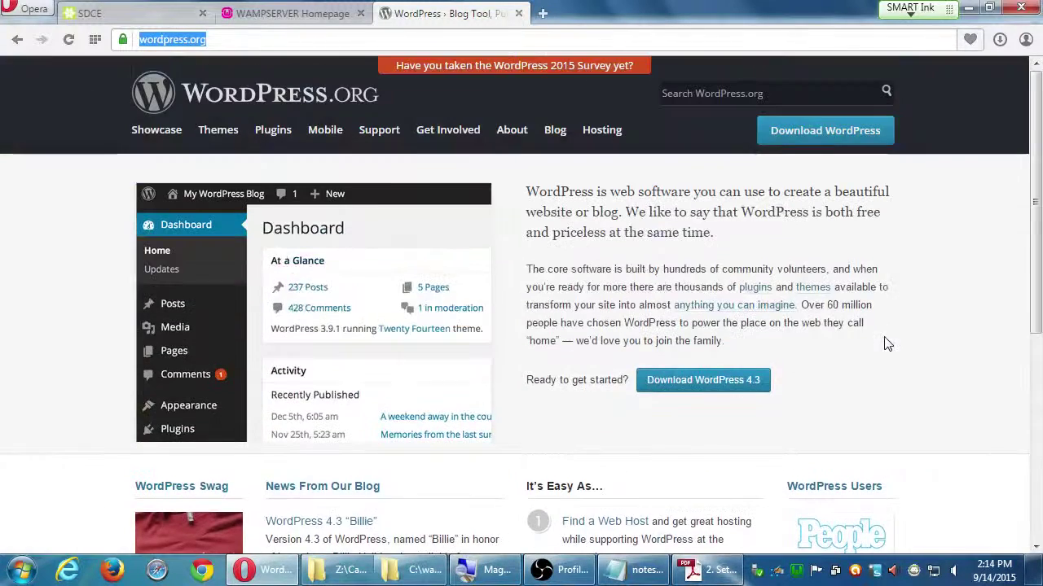
scroll(423, 220, up, 1)
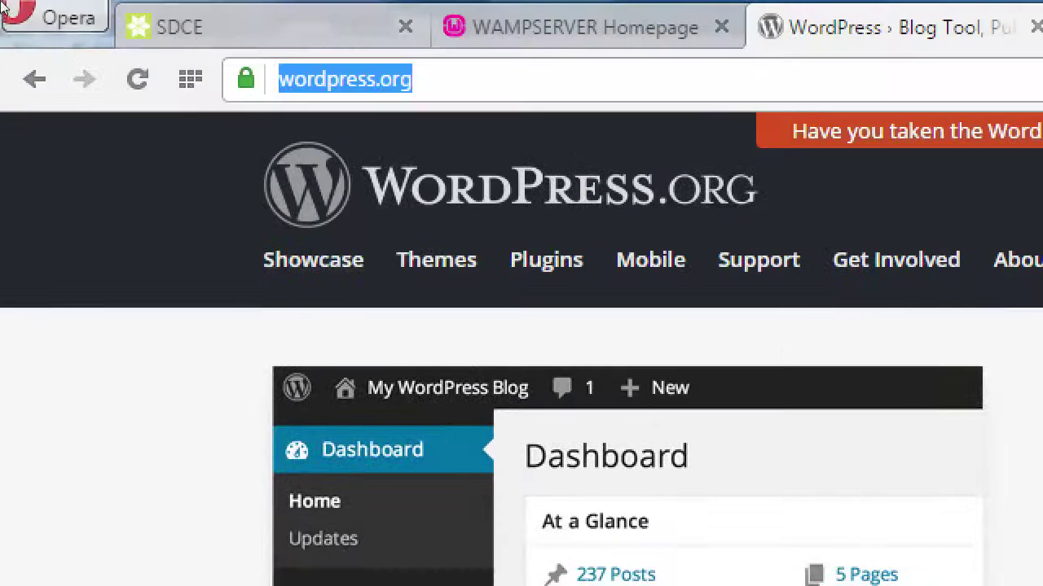
- Change the address ending from .org to .com and load wordpress.com
key(End)
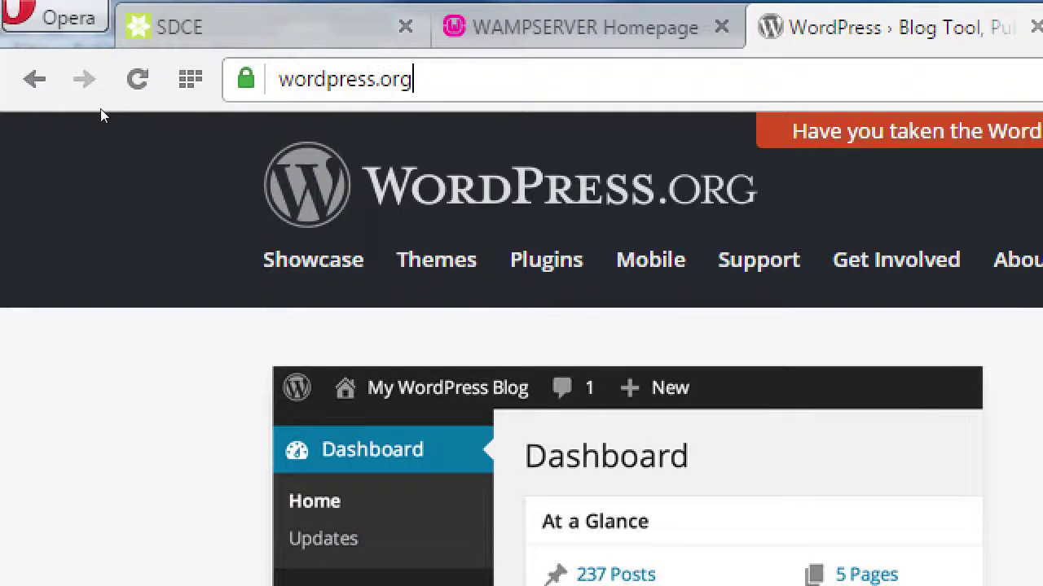
key(BackSpace)
key(BackSpace)
key(BackSpace)
text(com)
key(Return)
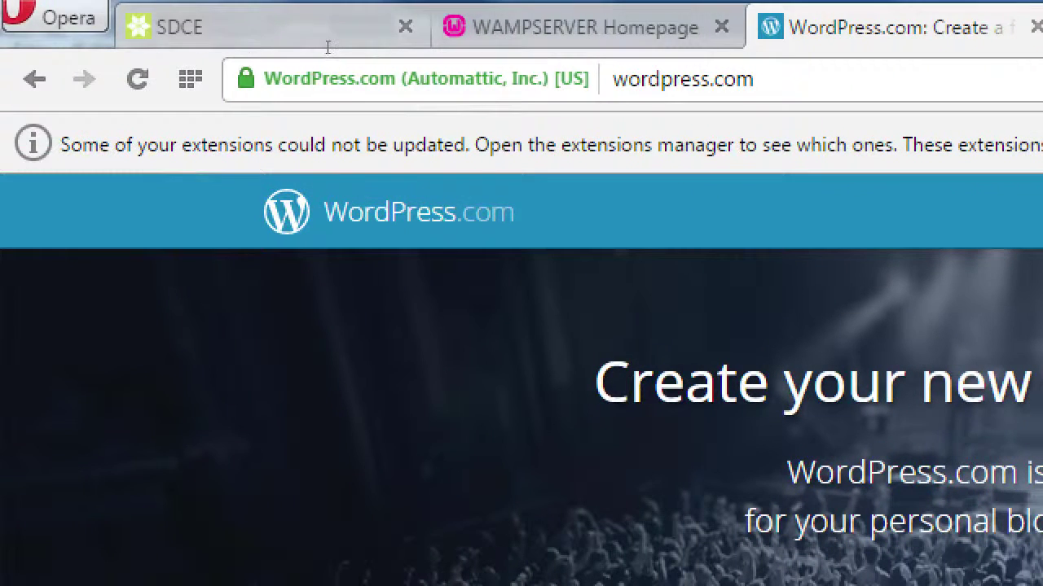
click(143, 37)
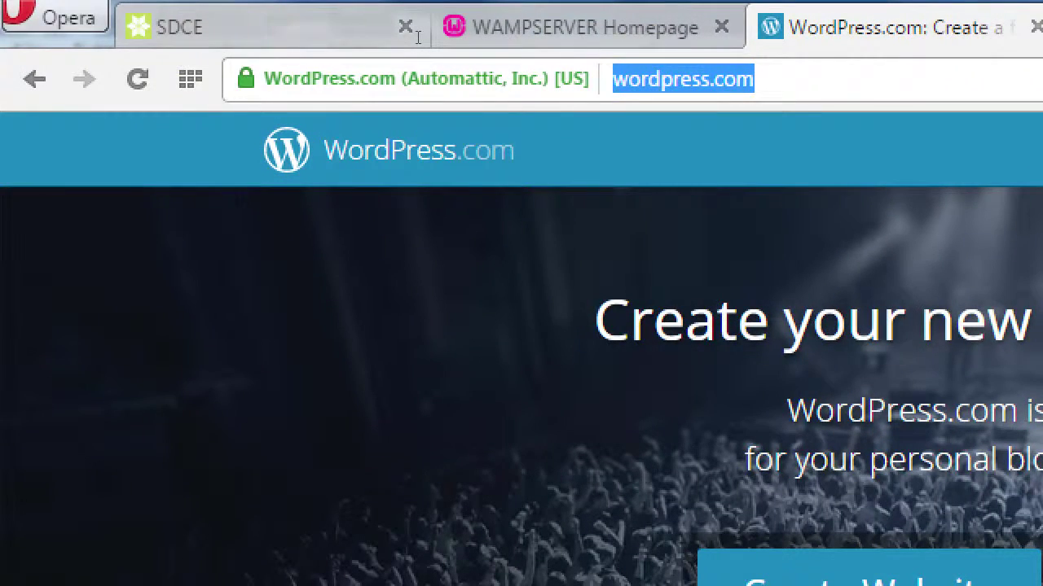
- Prefix the address to make victorsbakery.wordpress.com, trying and undoing a victorsbakery.com variant
key(Home)
text(victorsbakery.)
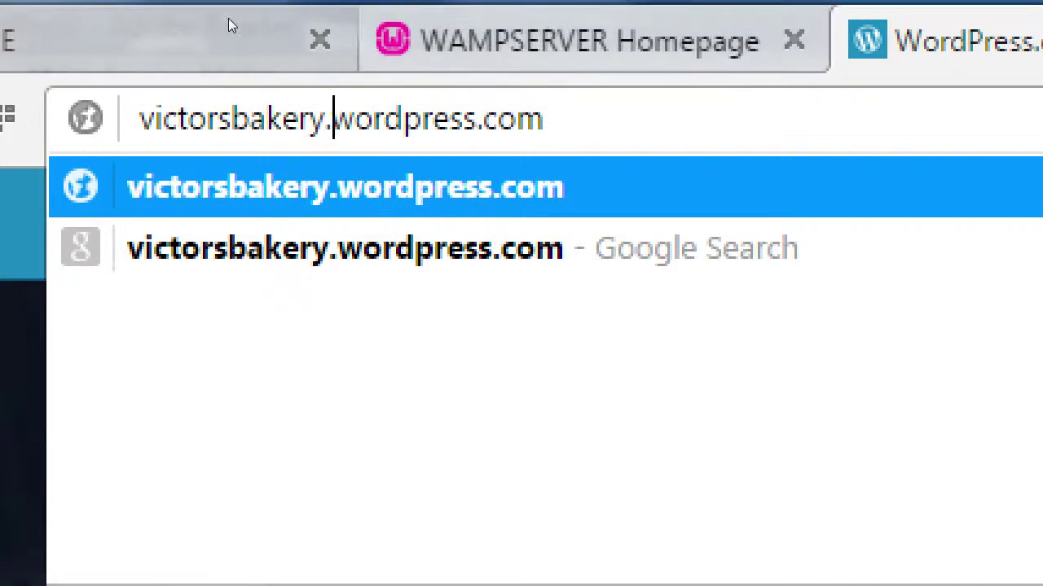
key(ctrl+shift+Right)
key(BackSpace)
key(BackSpace)
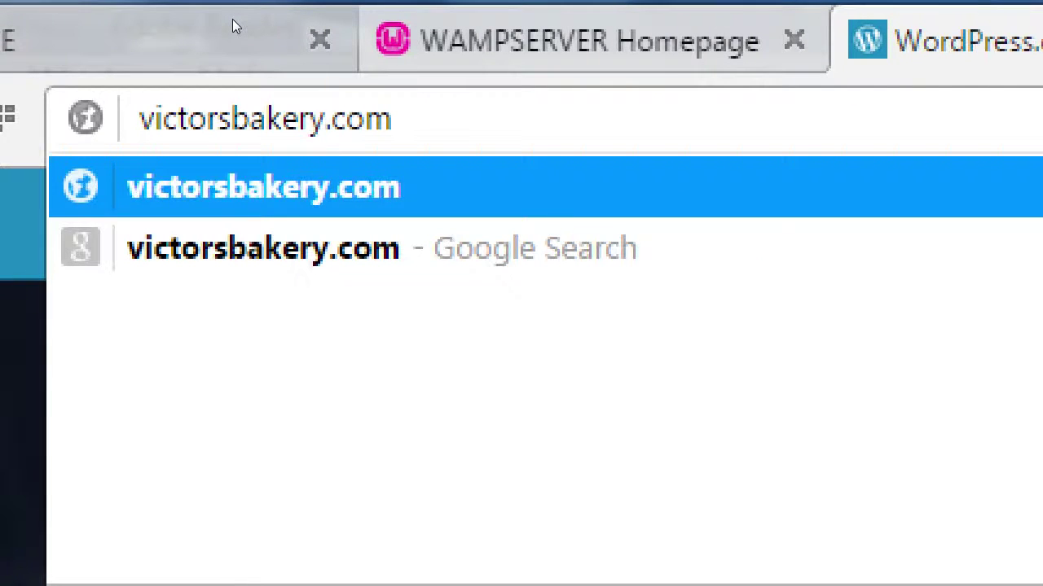
text(.)
key(ctrl+z)
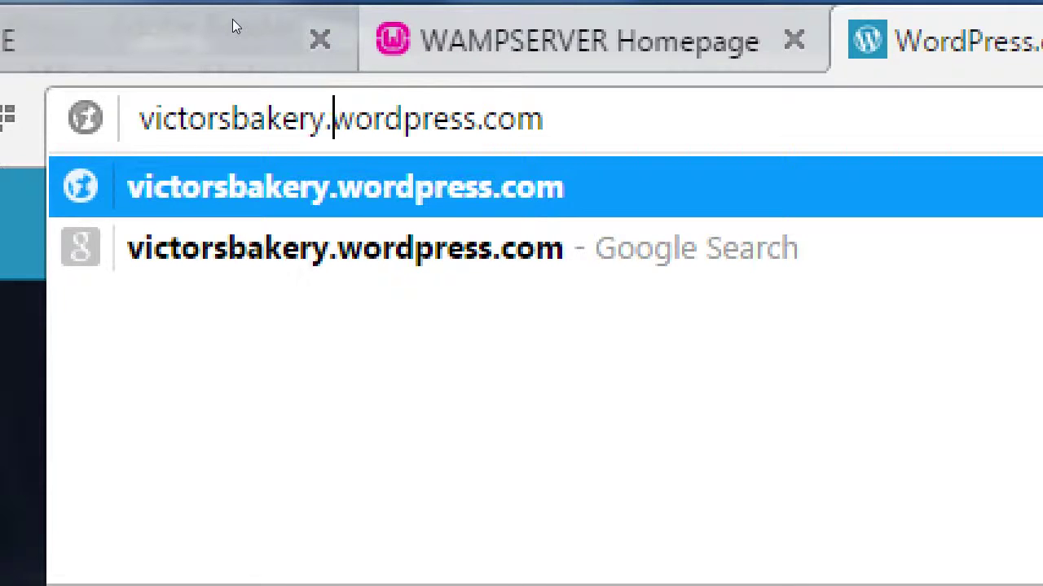
- Cut the address down to victorsbakery.com by deleting the wordpress part
key(ctrl+shift+Right)
key(BackSpace)
key(BackSpace)
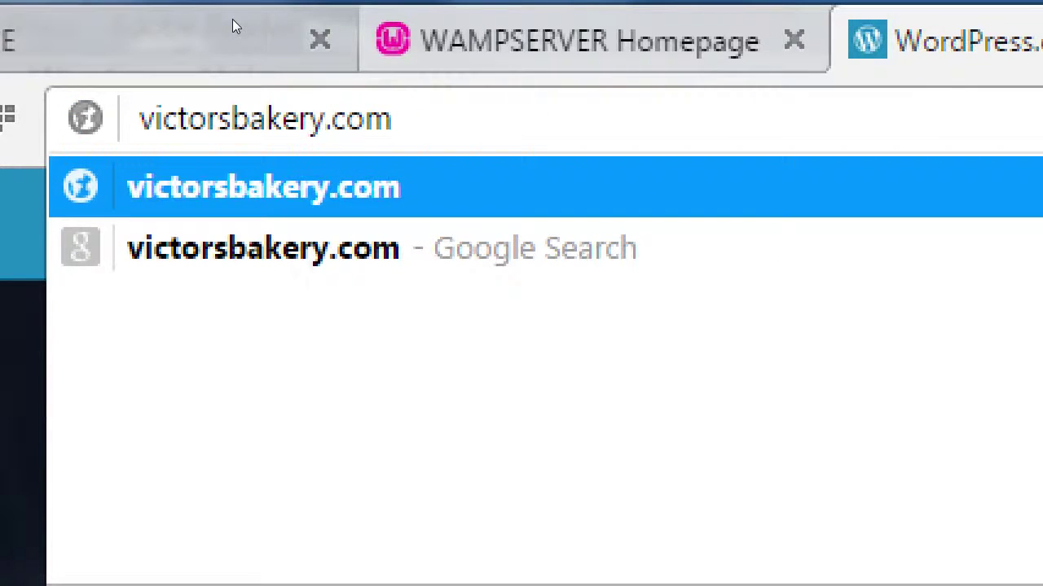
text(.)
key(ctrl+z)
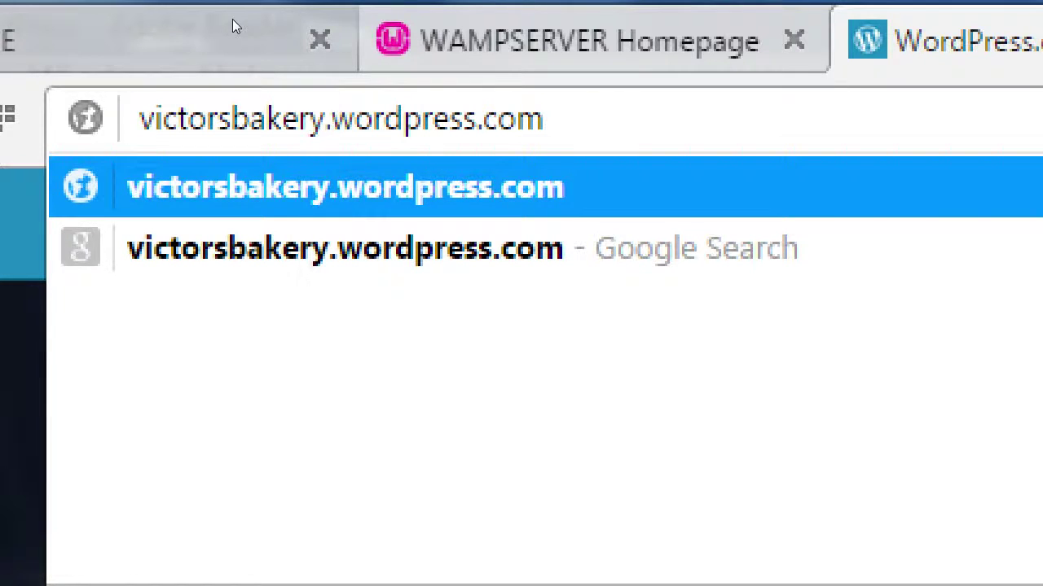
key(ctrl+shift+Right)
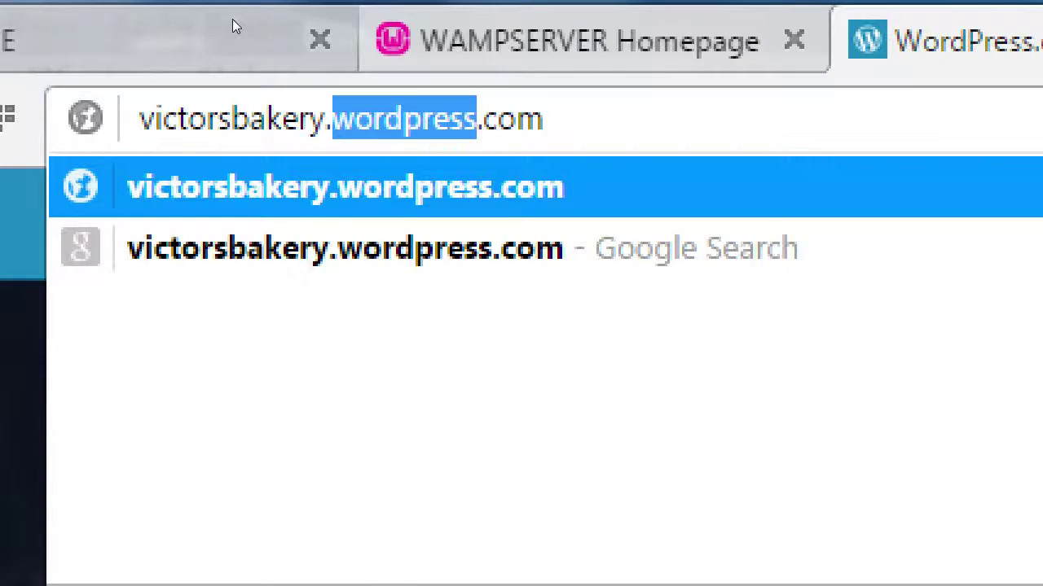
key(Delete)
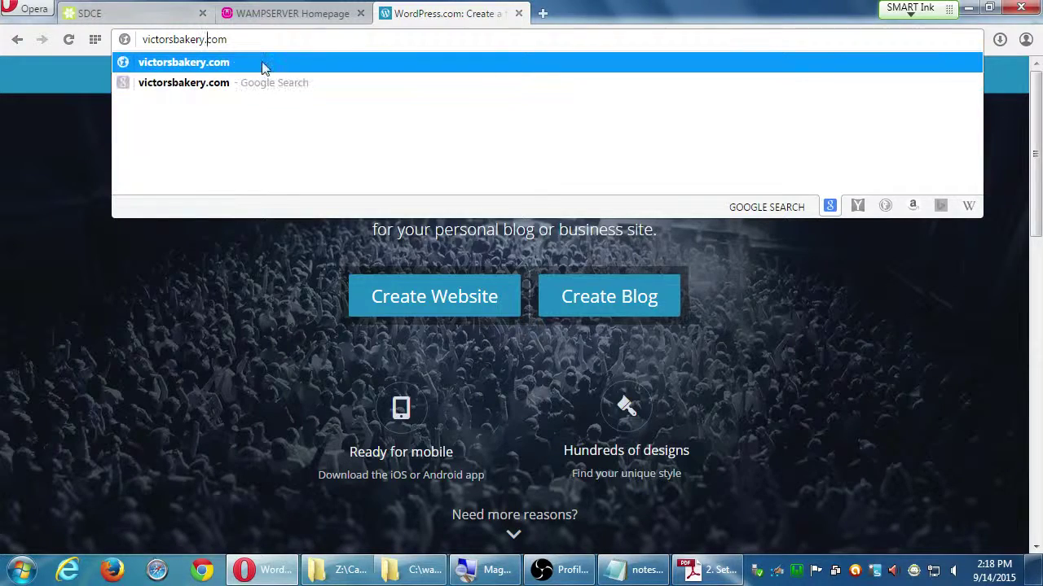
- Replace the .com ending with .org and load victorsbakery.org, which is unavailable
click(287, 16)
click(413, 26)
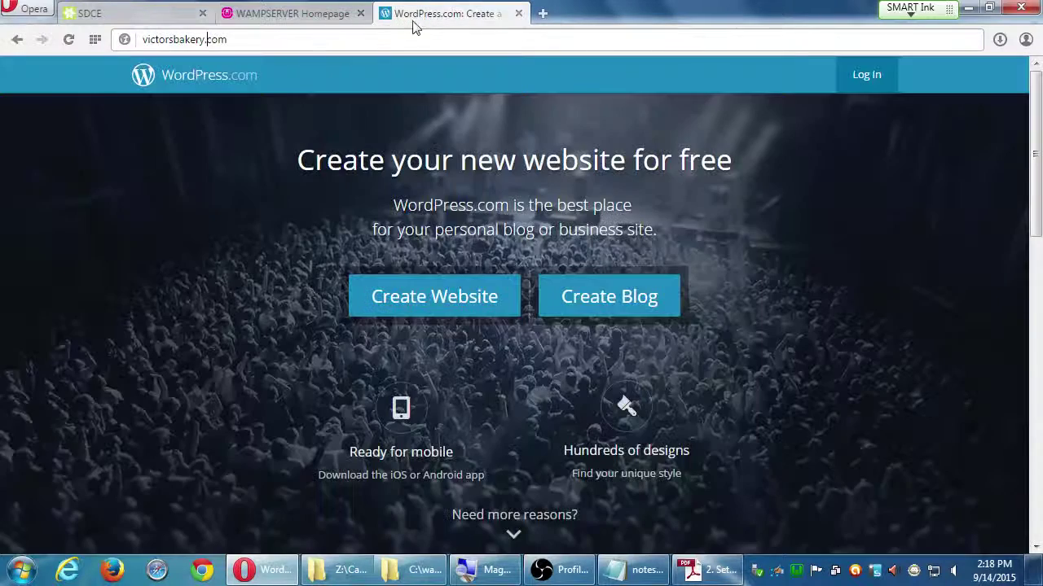
key(shift+End)
text(.org)
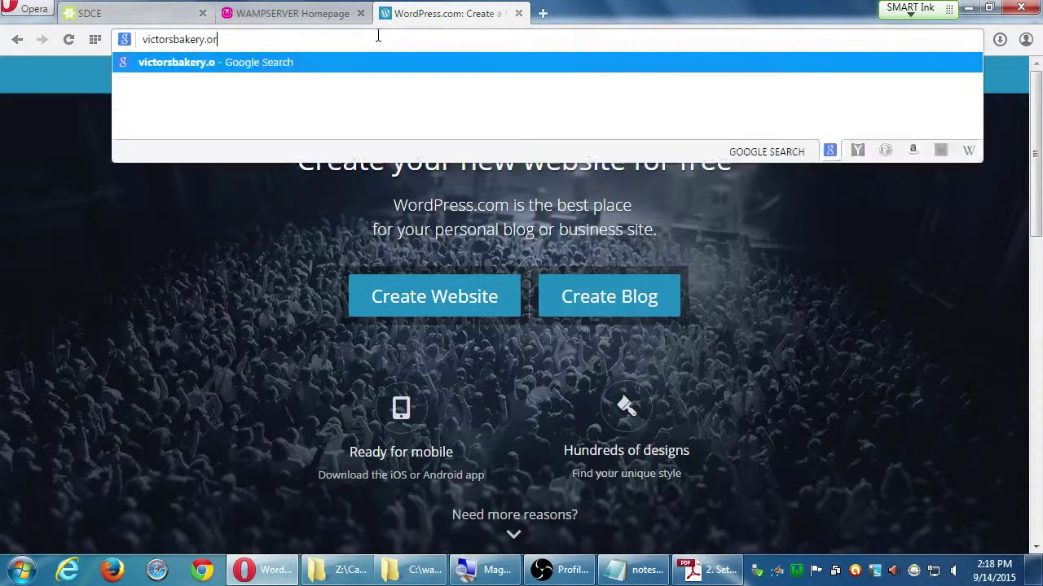
key(Return)
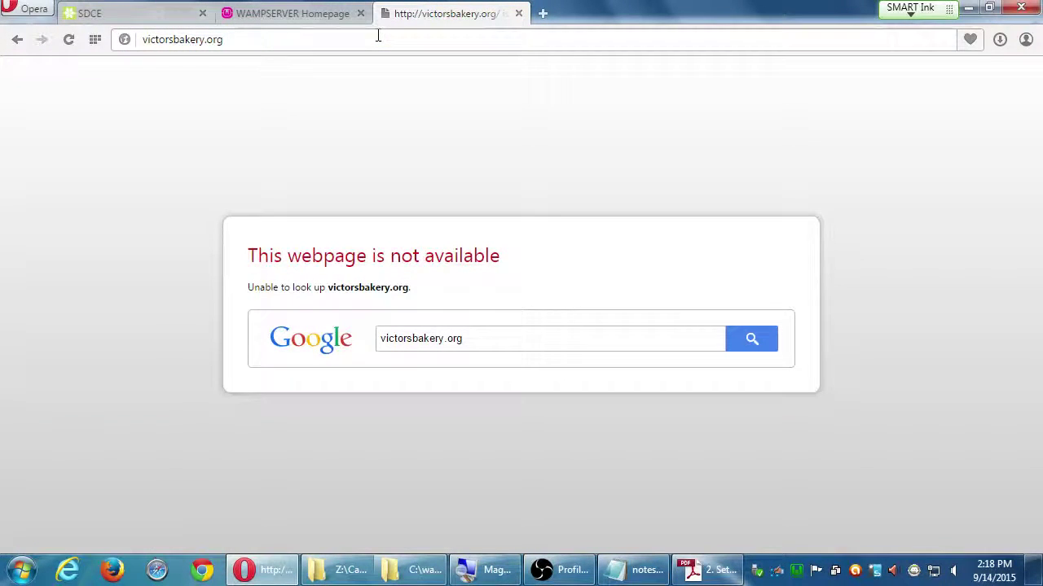
- Load wordpress.org in the address bar, then show the desktop with Win+D
click(378, 36)
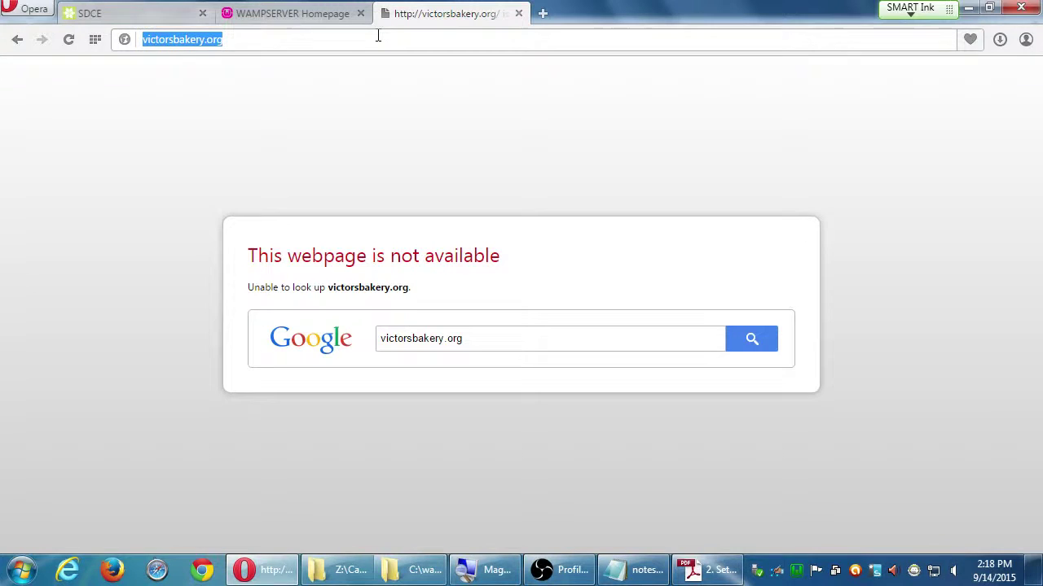
text(wordpress.)
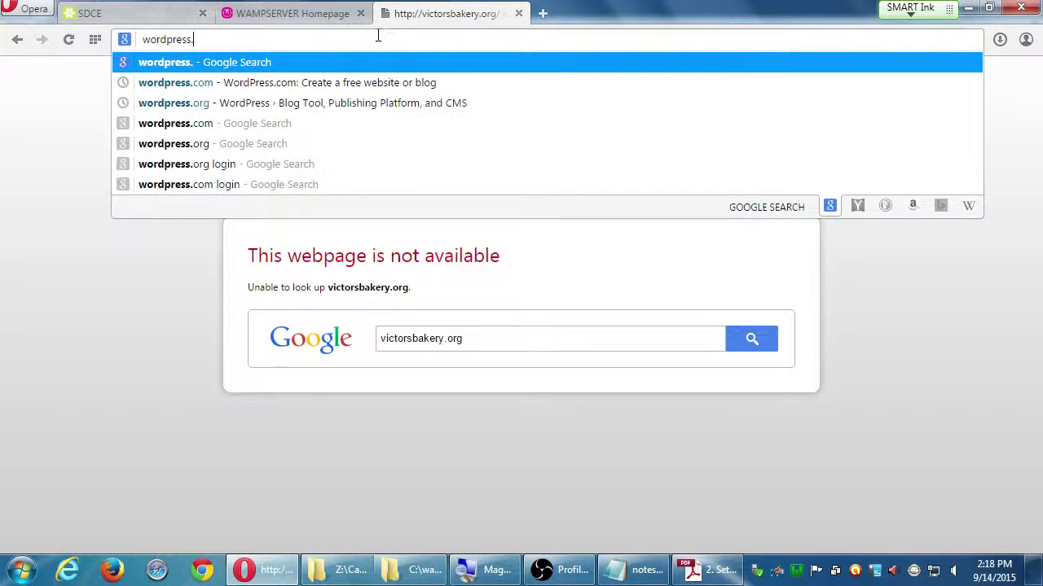
text(org)
key(Return)
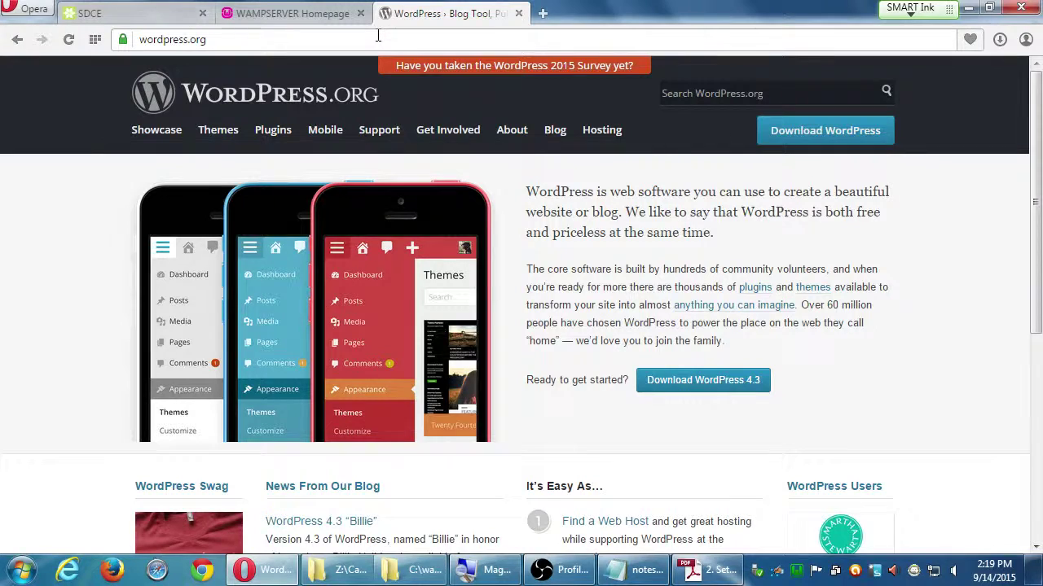
key(super+d)
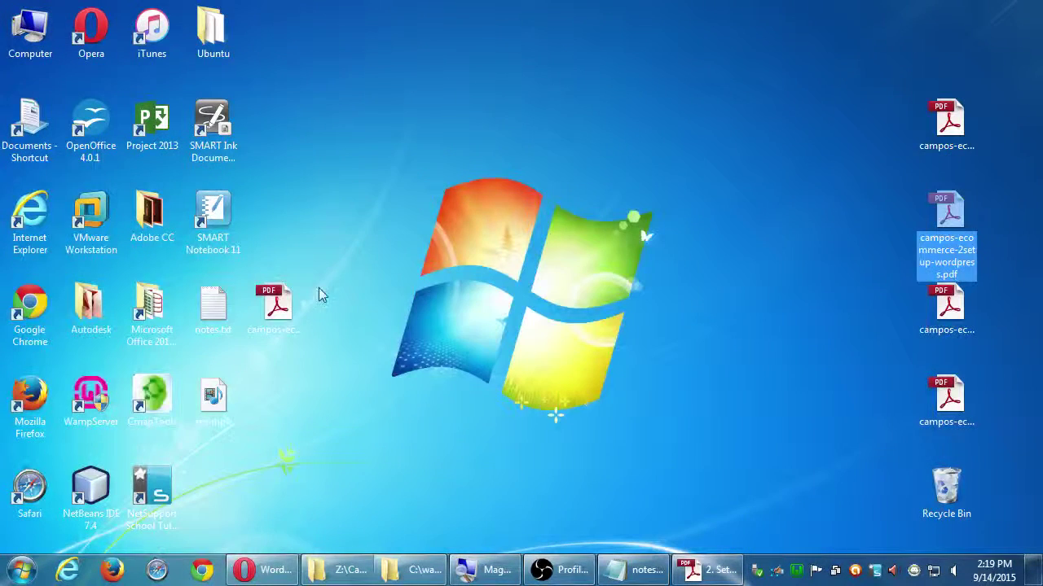
- Browse Computer to Local Disk (C:), check the wordpress folder, and snap the window left
double_click(22, 33)
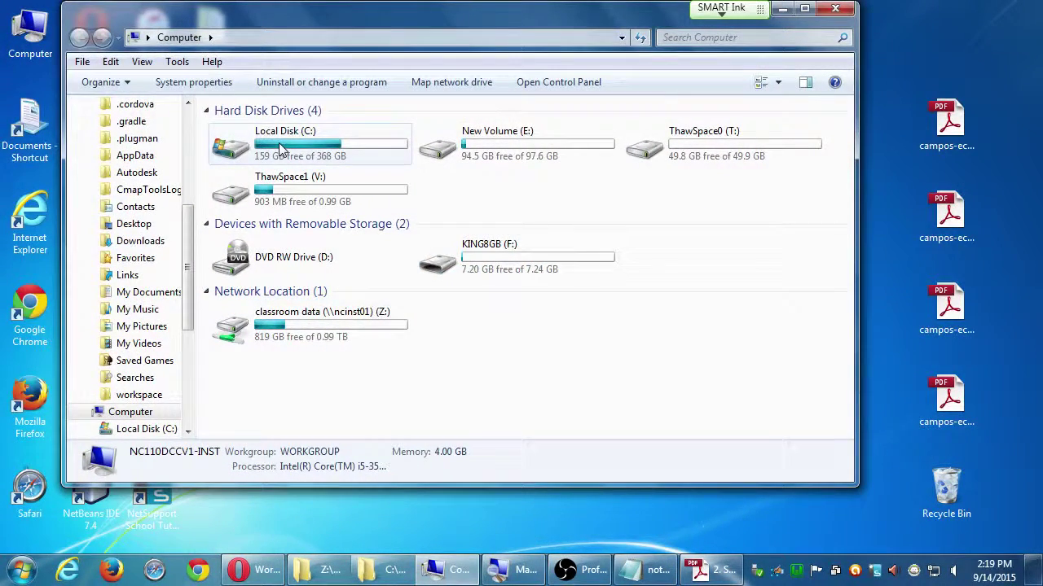
double_click(281, 149)
scroll(293, 407, down, 3)
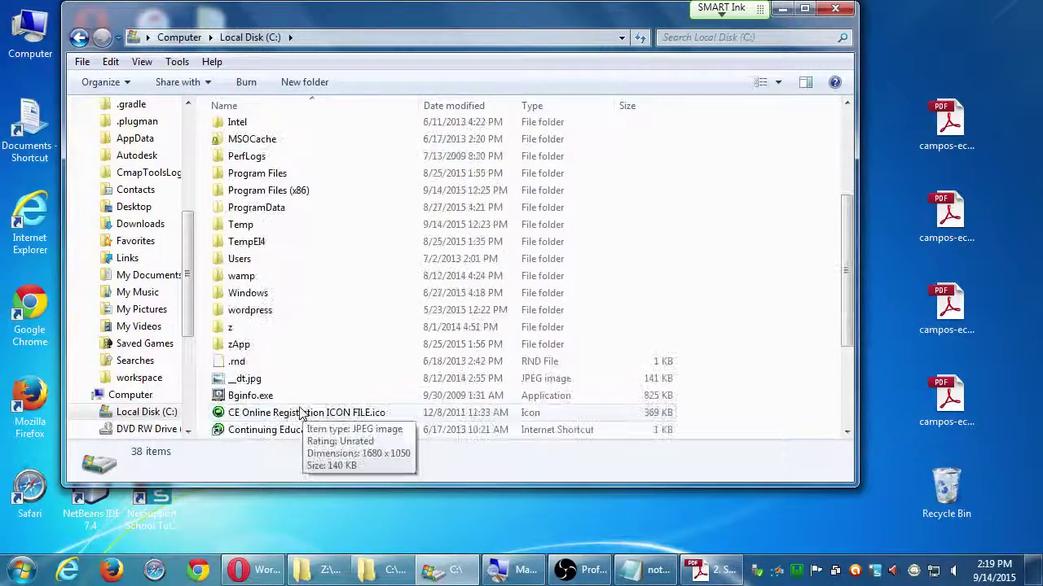
double_click(253, 315)
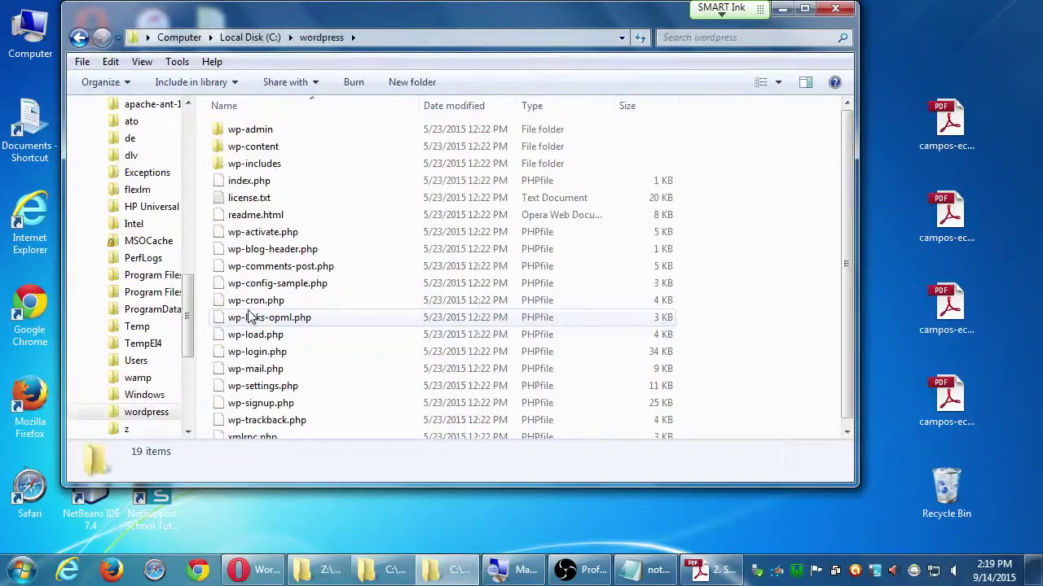
key(BackSpace)
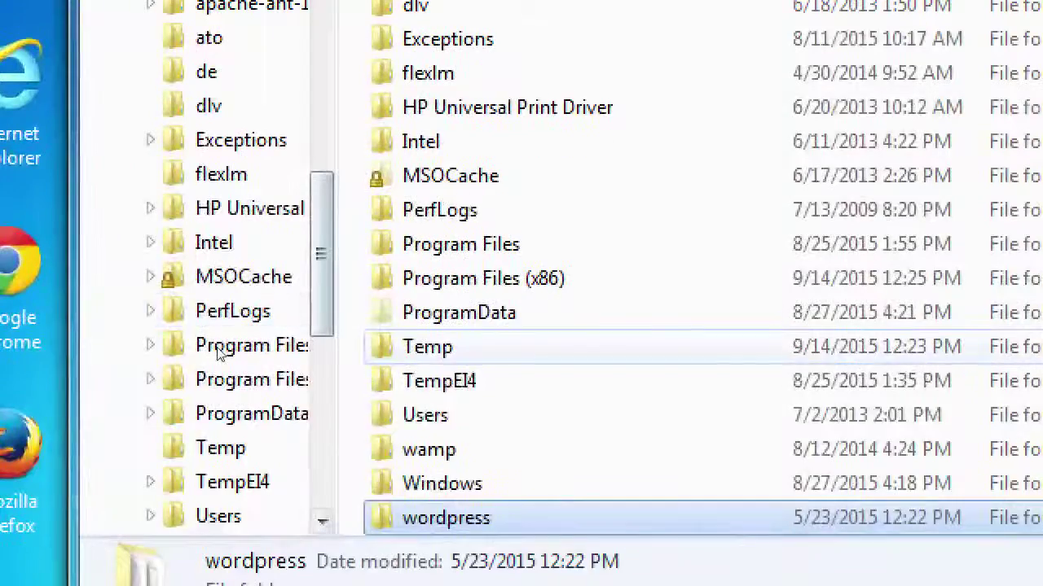
scroll(219, 437, down, 2)
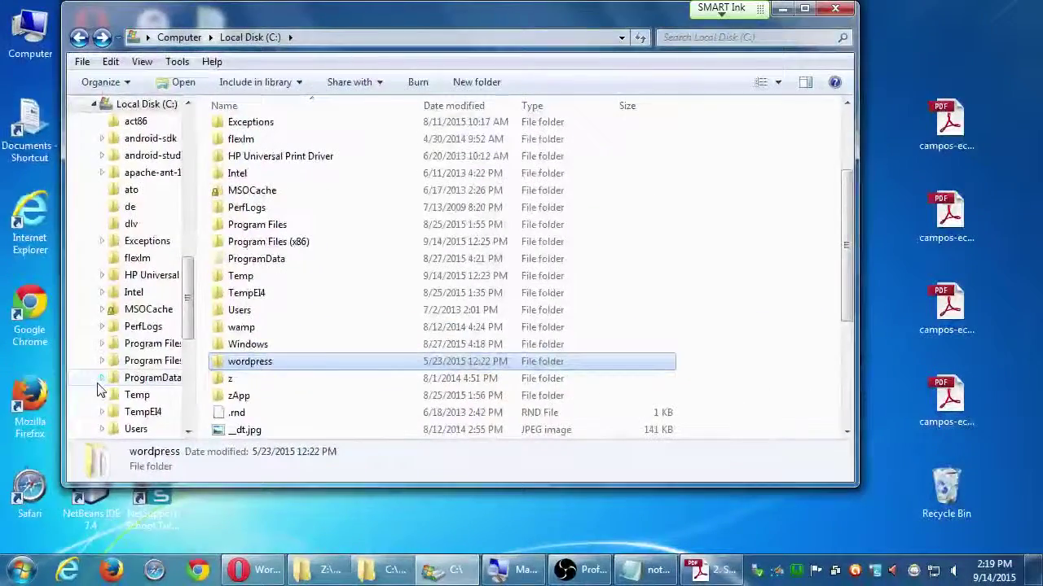
key(super+Left)
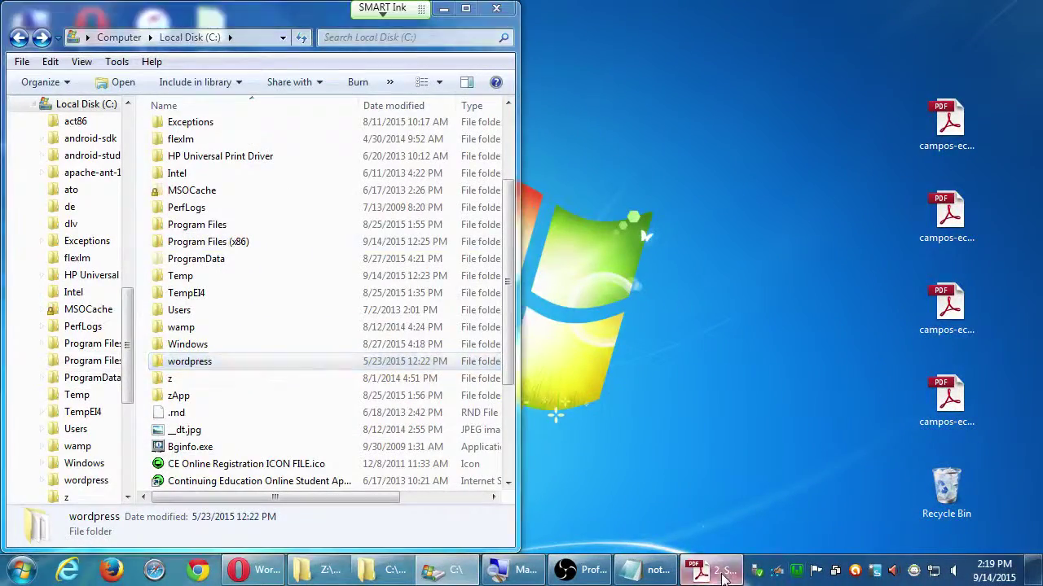
click(708, 570)
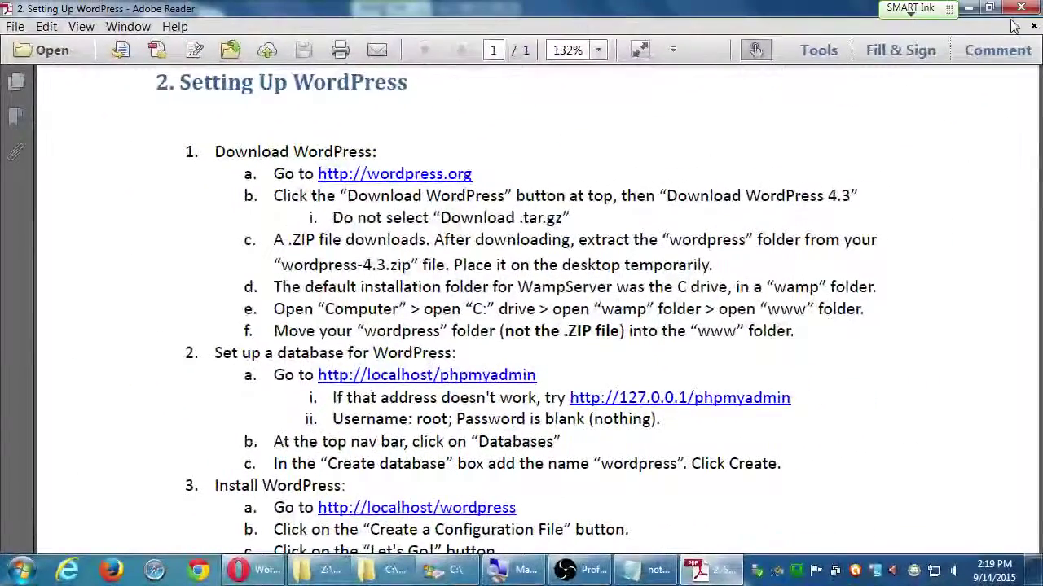
click(969, 7)
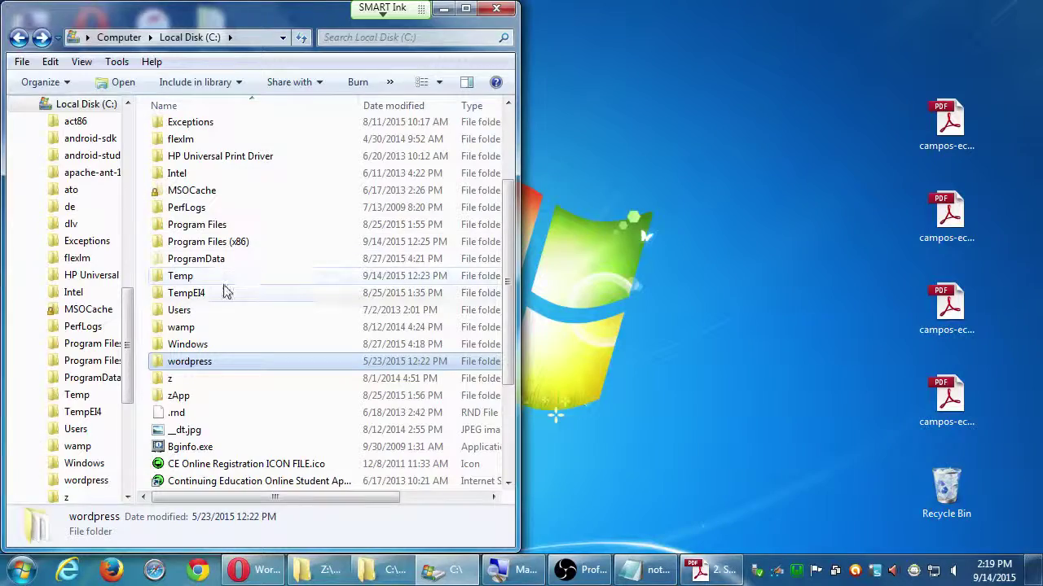
- Bring back the wamp www window and copy the wordpress folder from C:\
click(356, 574)
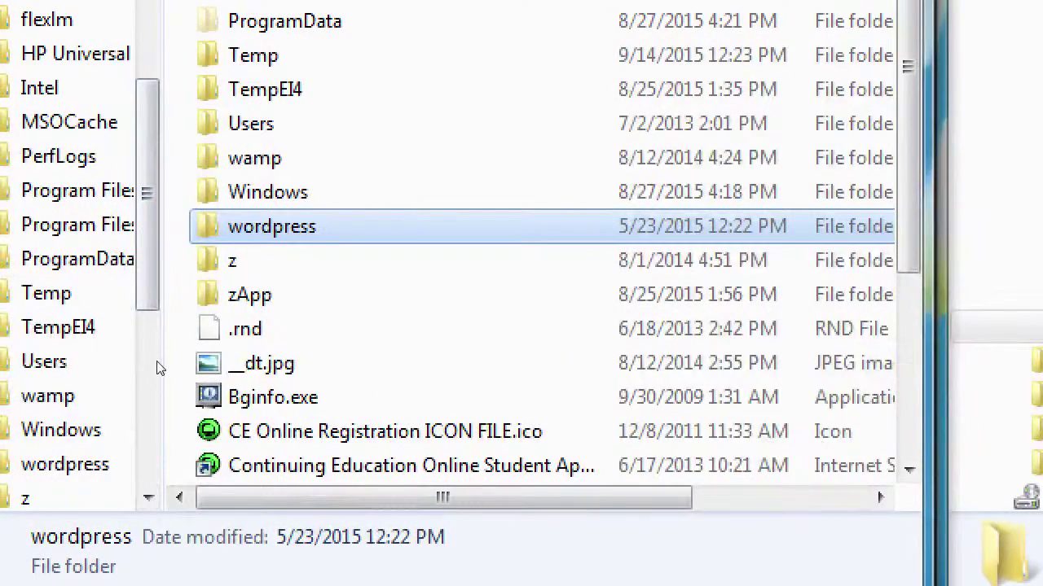
key(shift+F10)
key(Up)
key(Up)
key(Up)
key(Up)
key(Up)
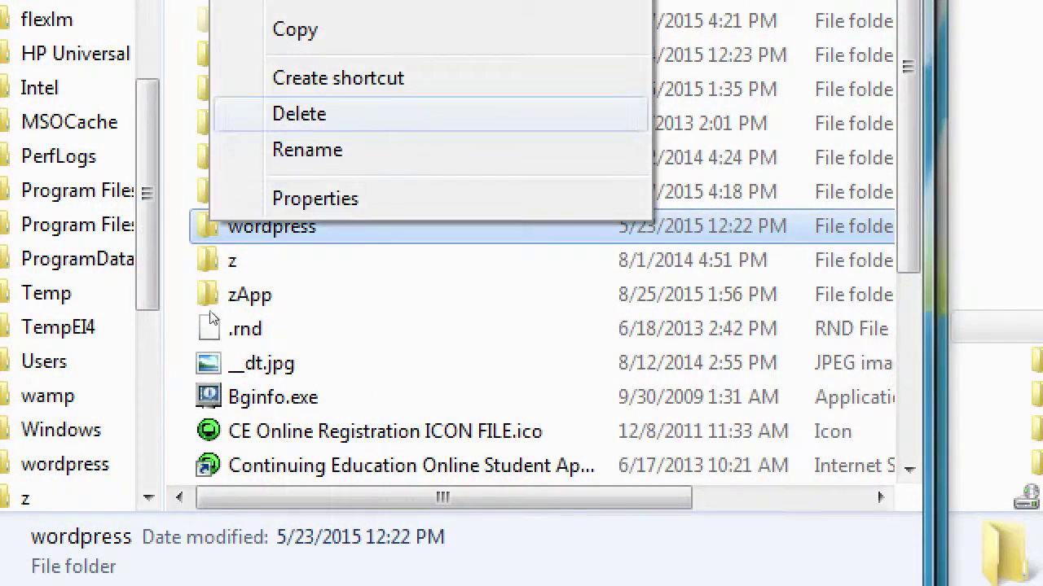
key(Return)
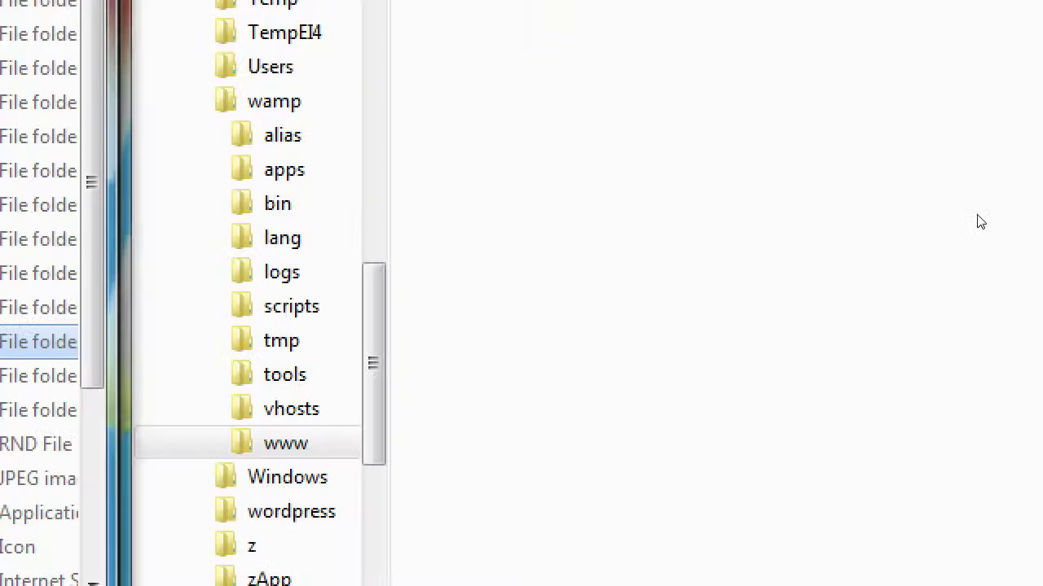
- Paste the wordpress folder into C:\wamp\www and drag the C: window aside
key(shift+F10)
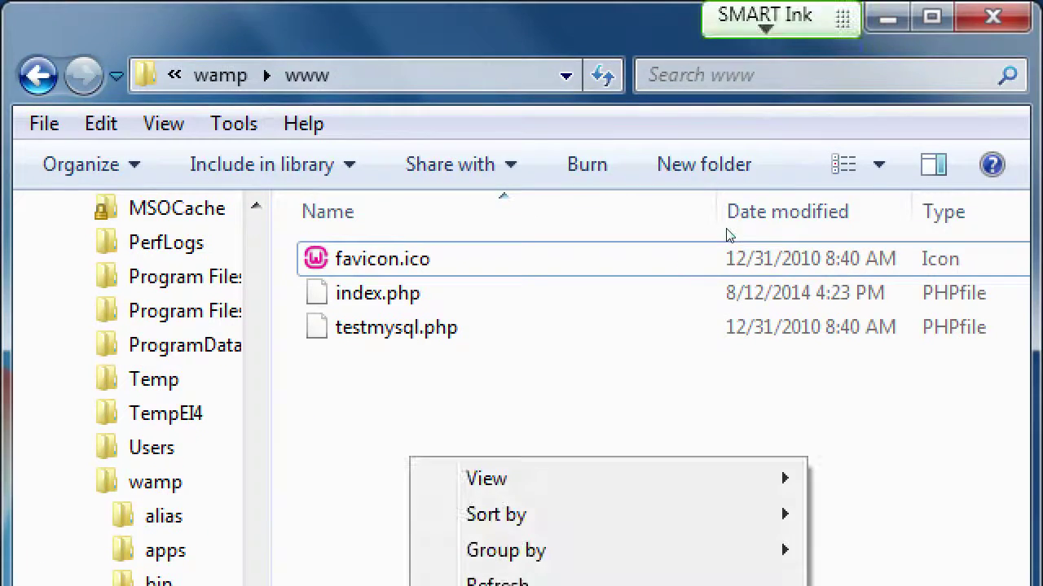
key(Down)
key(Down)
key(Down)
key(Down)
key(Down)
key(Down)
key(Return)
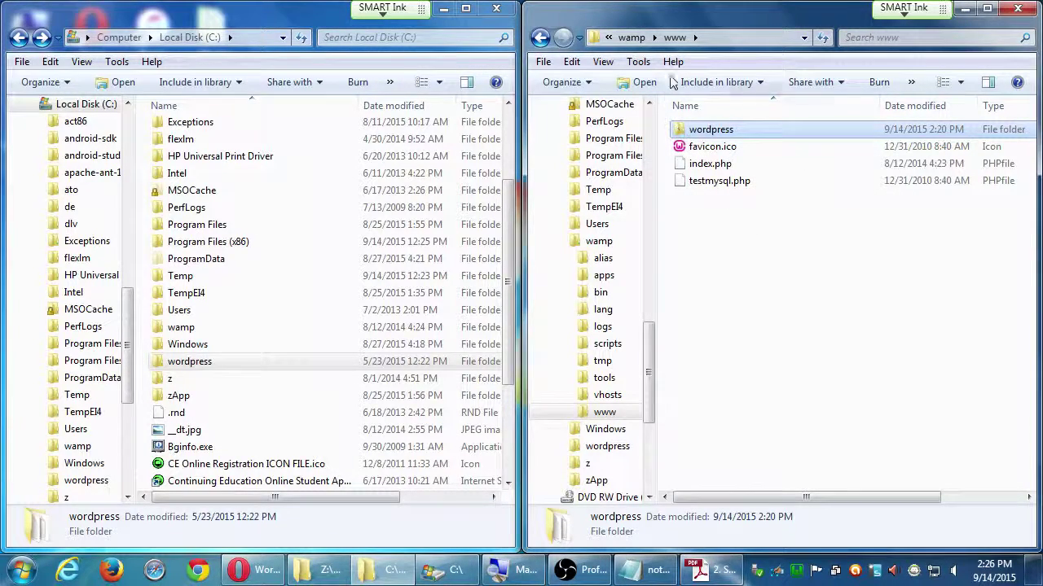
drag(293, 24, 302, 163)
- Close the C: window, restore the Setting Up WordPress handout, and snap Reader right
click(508, 148)
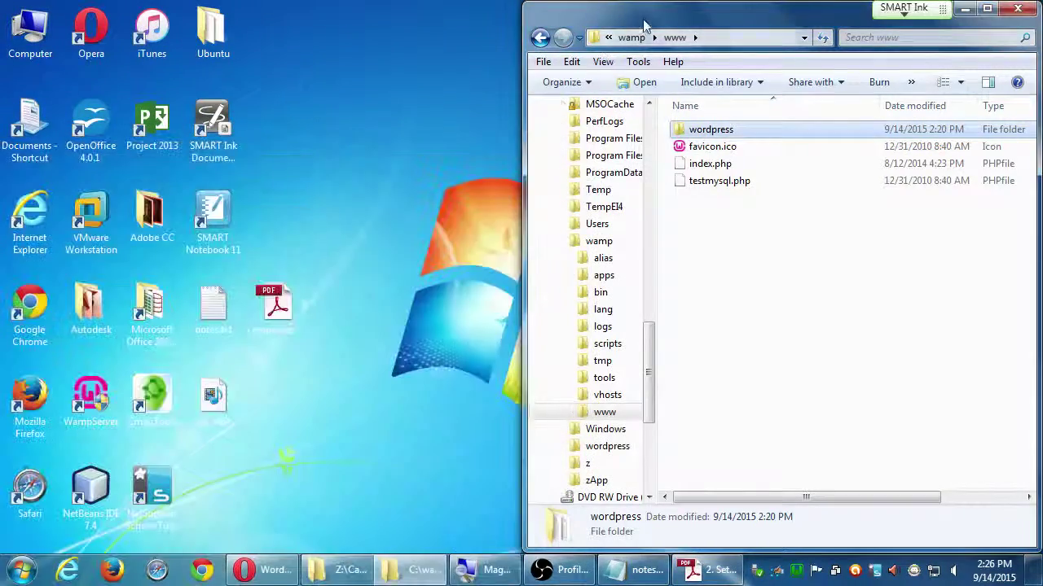
drag(643, 16, 139, 16)
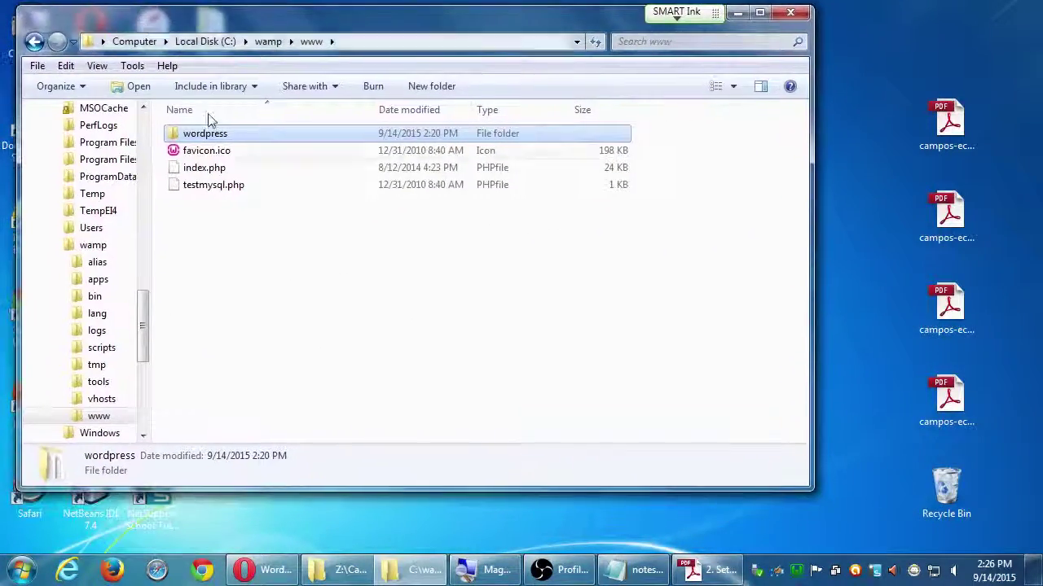
click(717, 570)
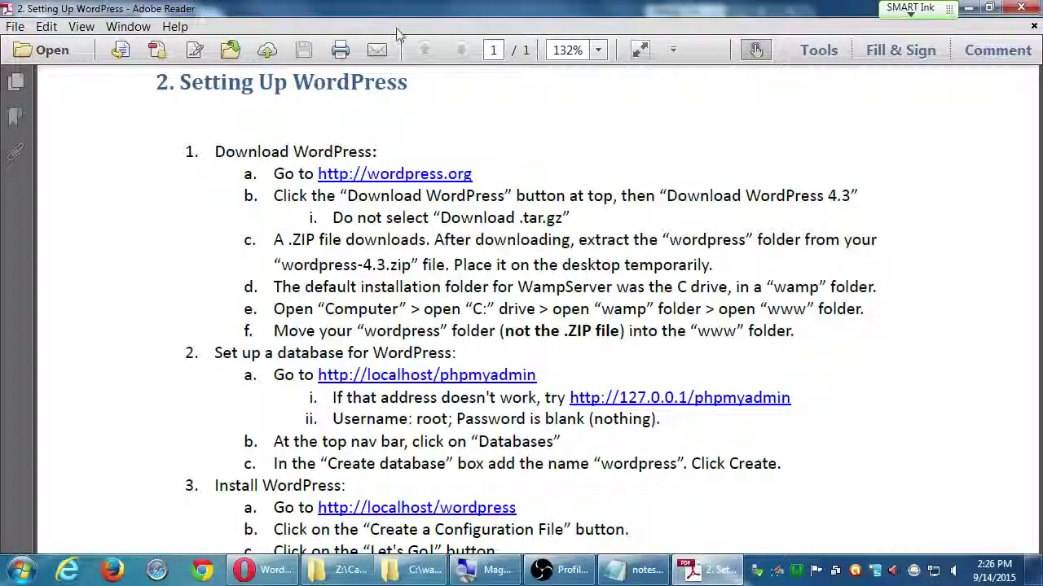
drag(399, 33, 722, 1)
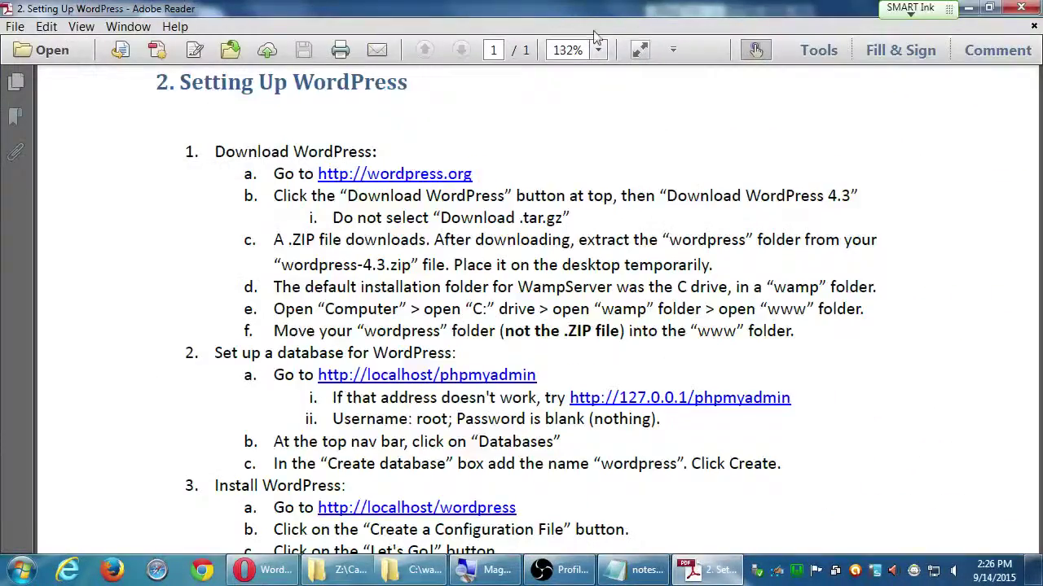
double_click(579, 21)
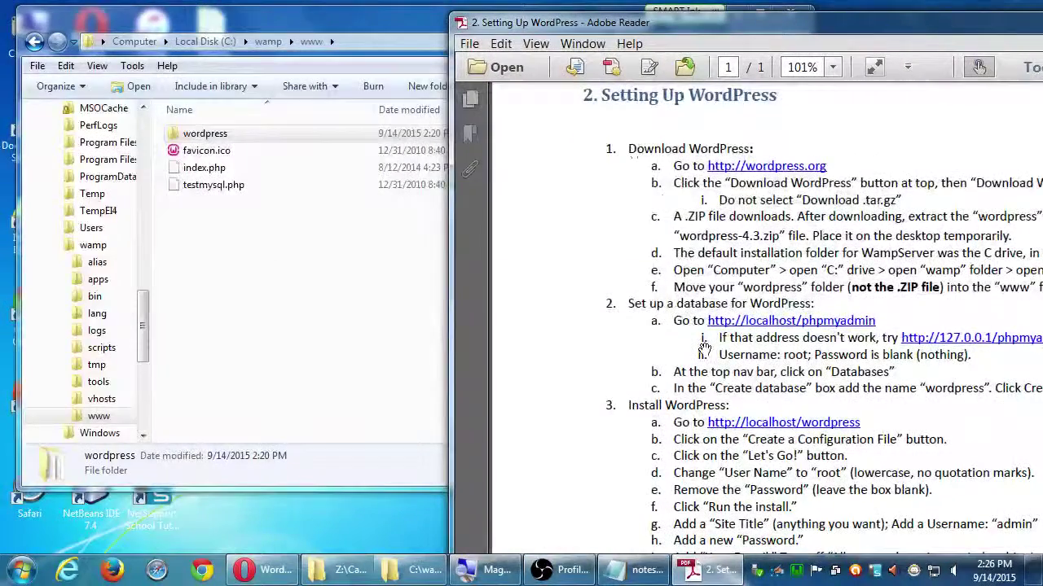
drag(677, 353, 650, 297)
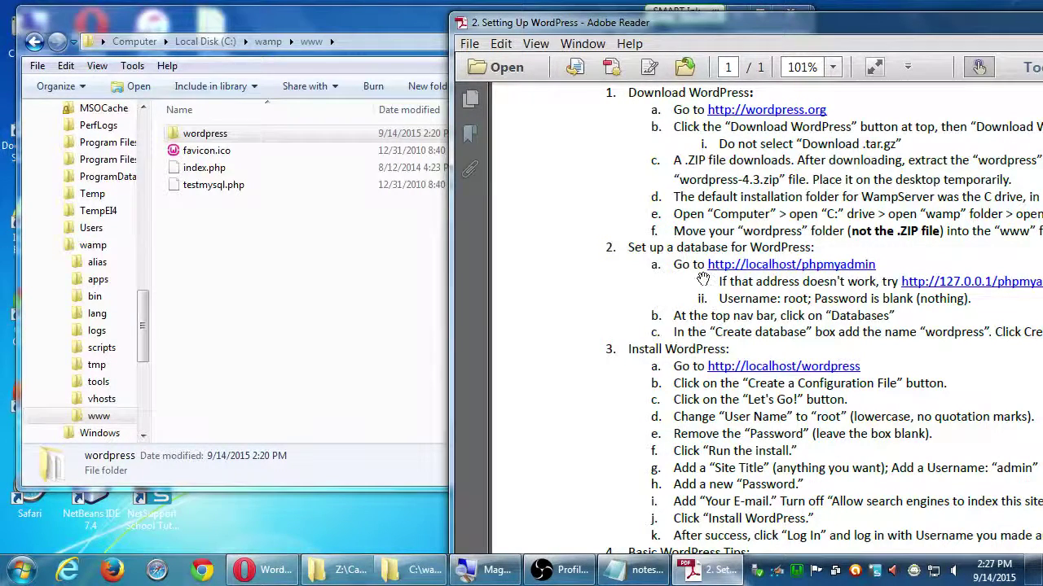
key(super+Right)
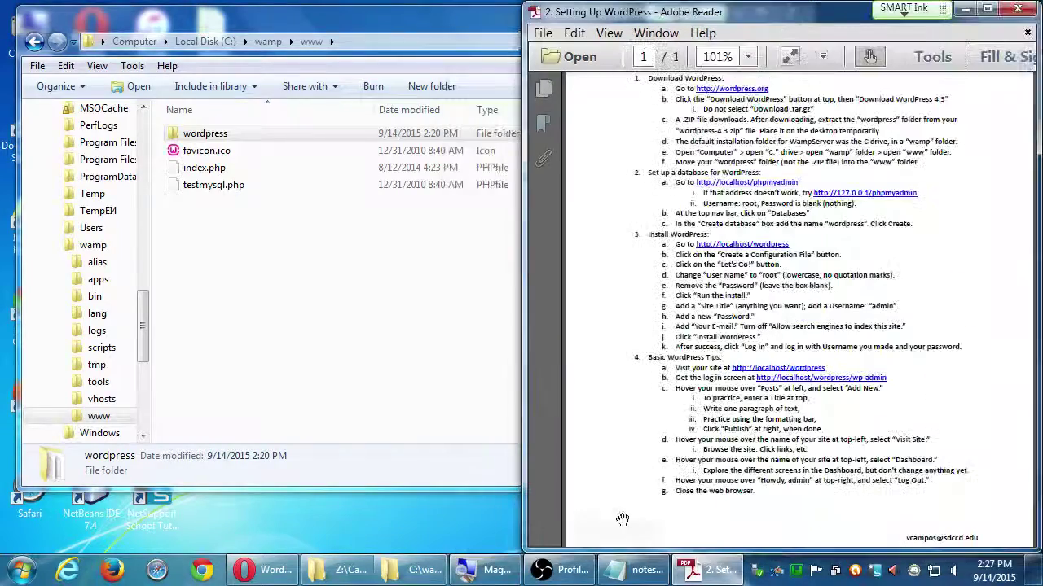
click(267, 573)
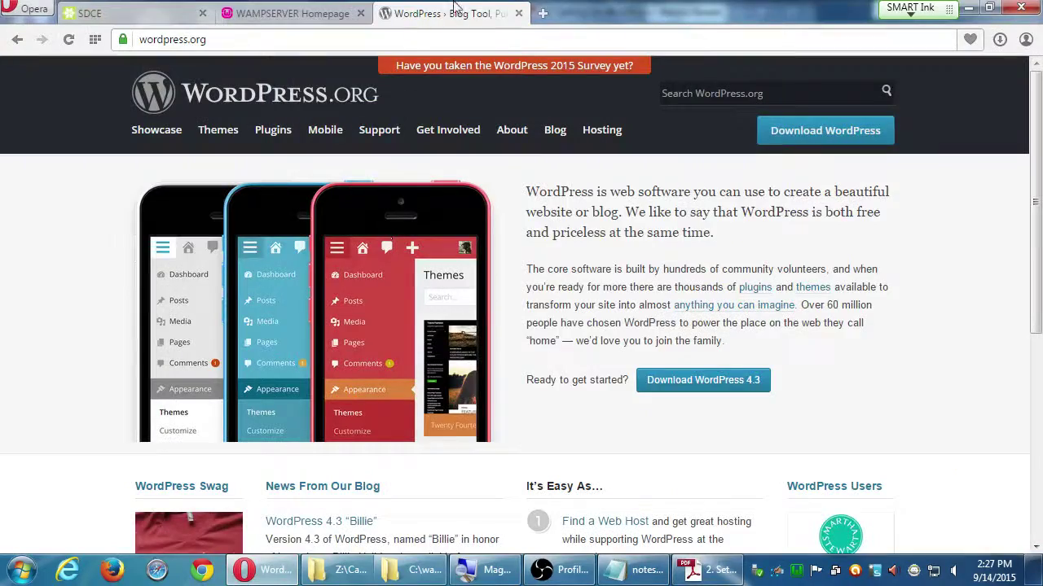
key(super+Left)
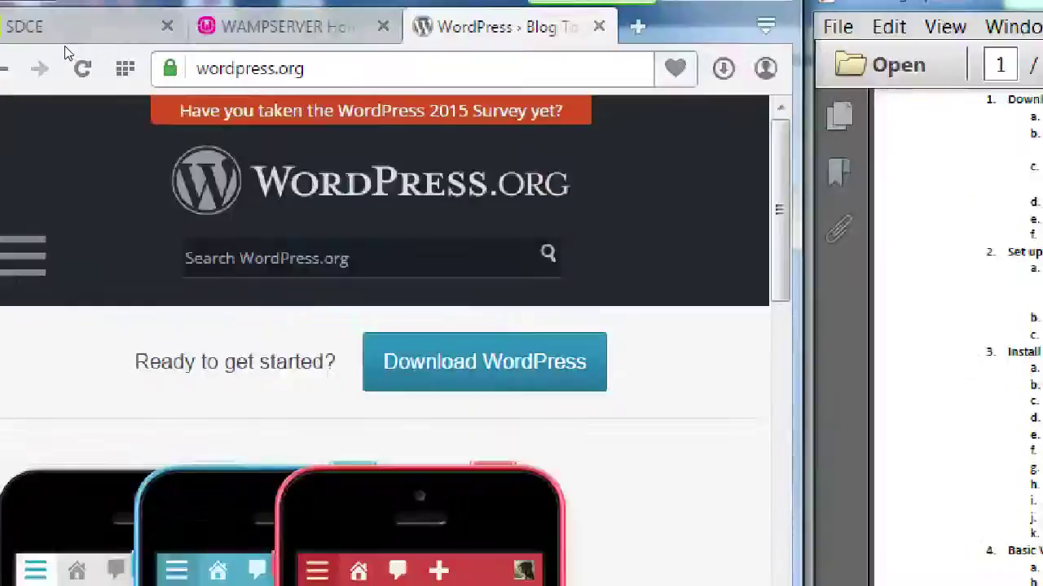
key(ctrl+l)
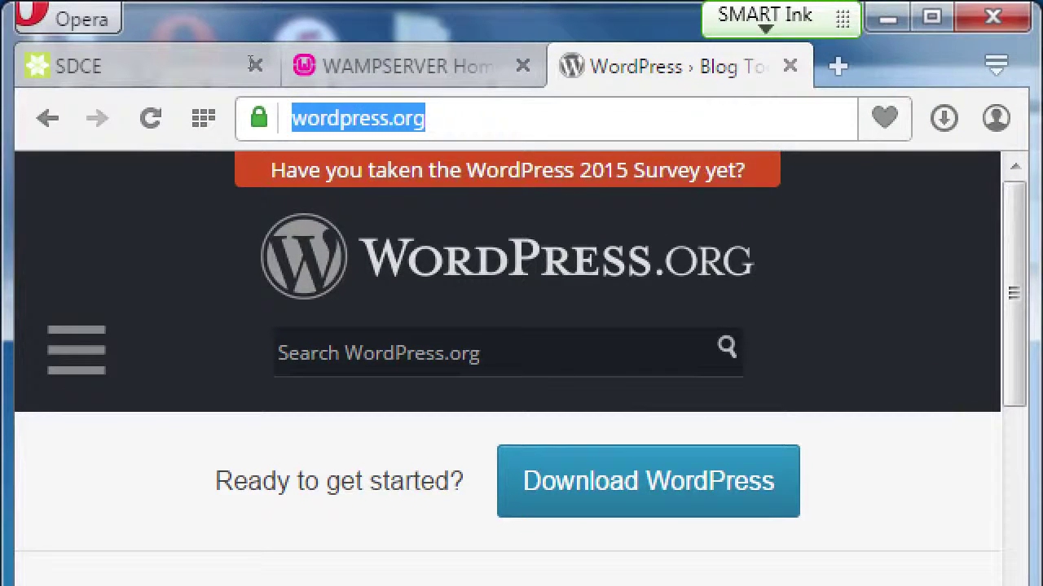
text(htt)
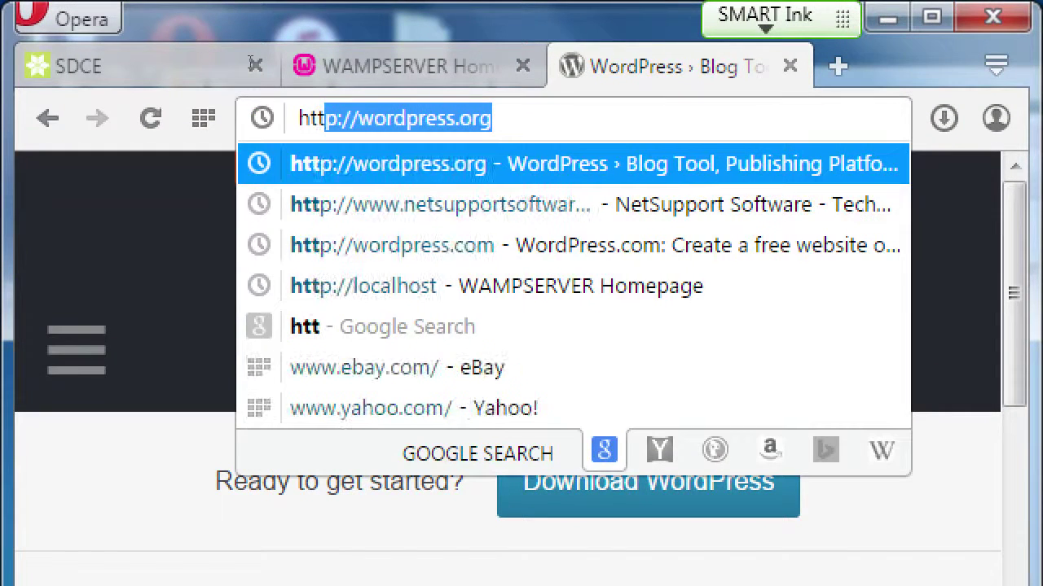
text(p://)
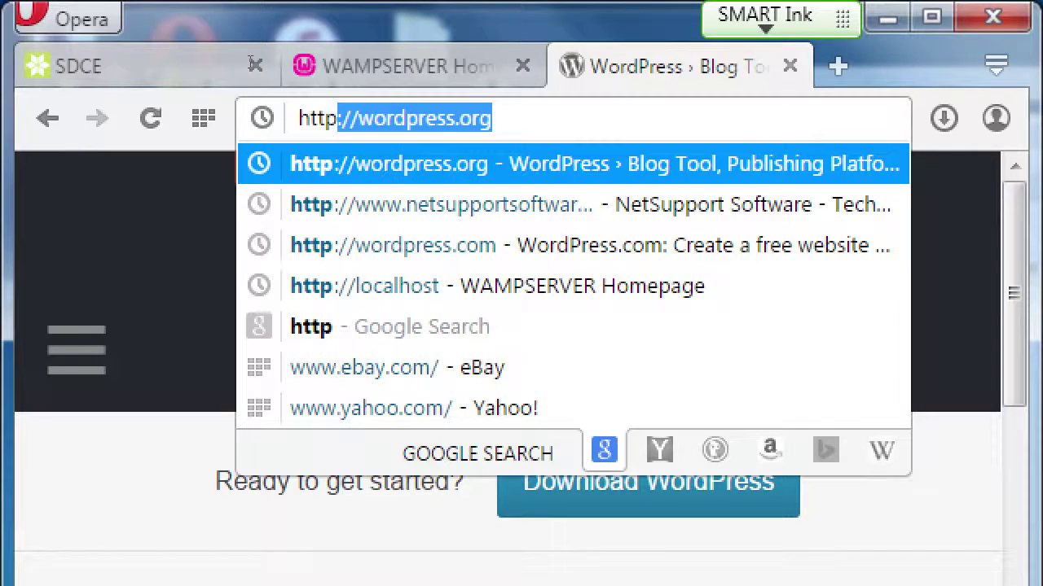
text(localhost)
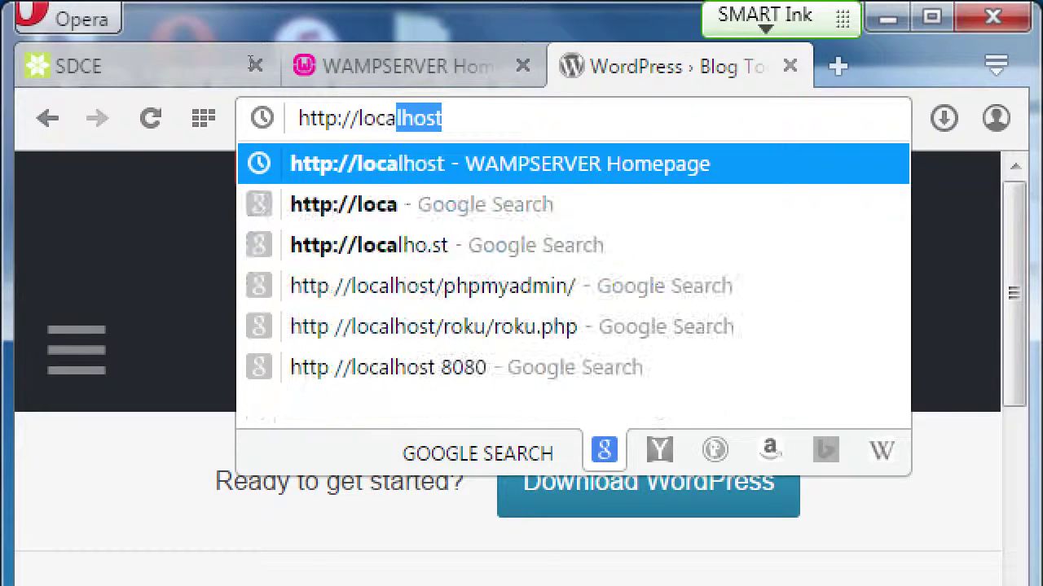
key(Right)
text(/phpmyadmin)
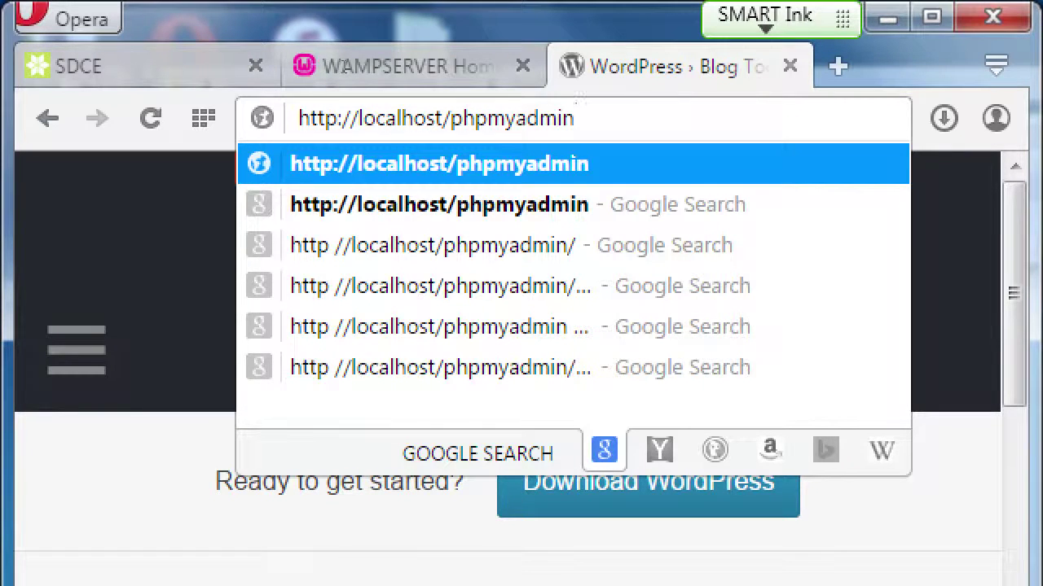
key(Return)
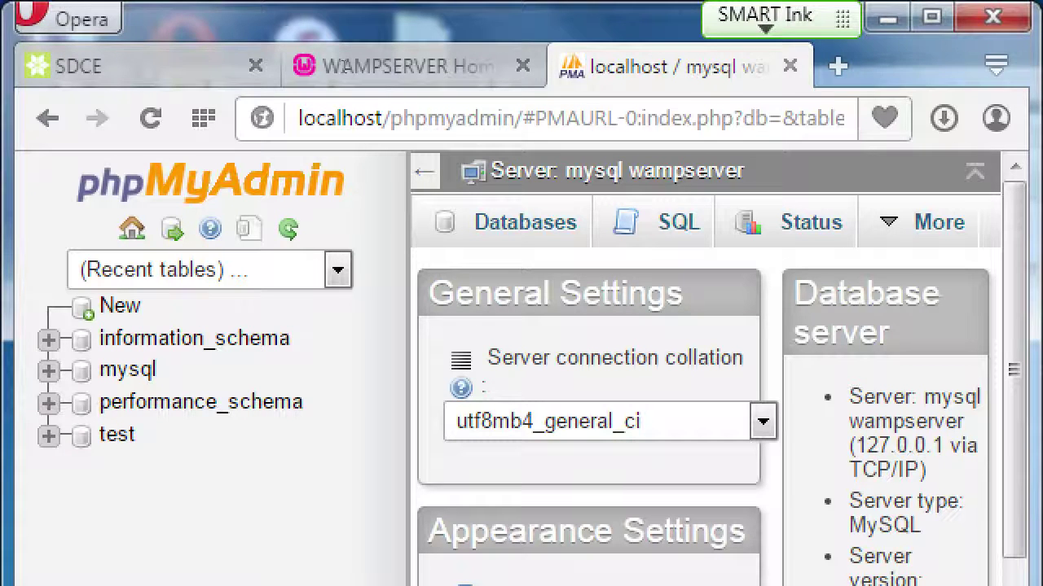
- Maximize the Opera window with Win+Up
key(super+Up)
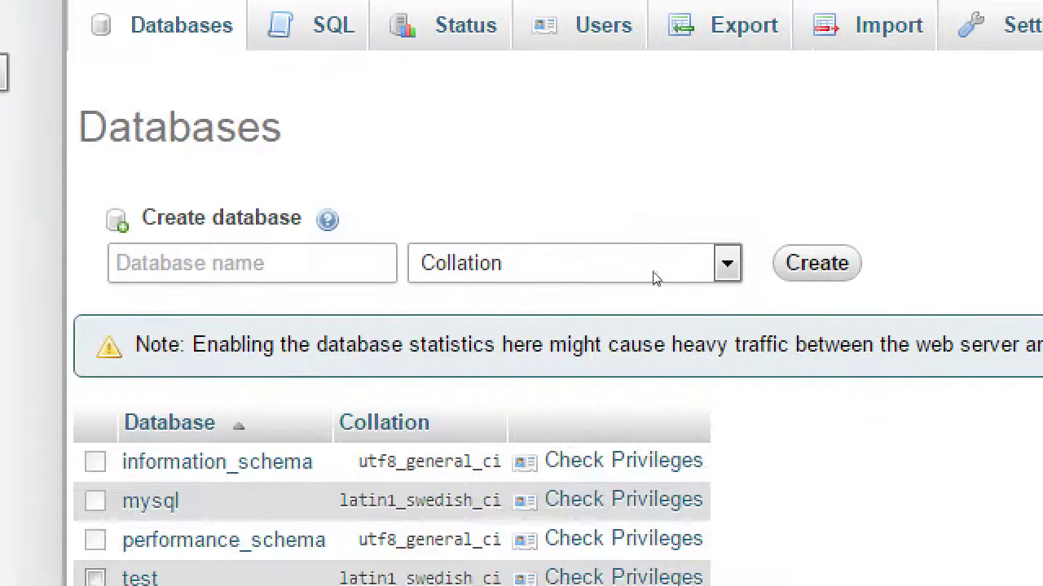
- Create a database called 'wordpress' from the Create database field in phpMyAdmin
click(651, 244)
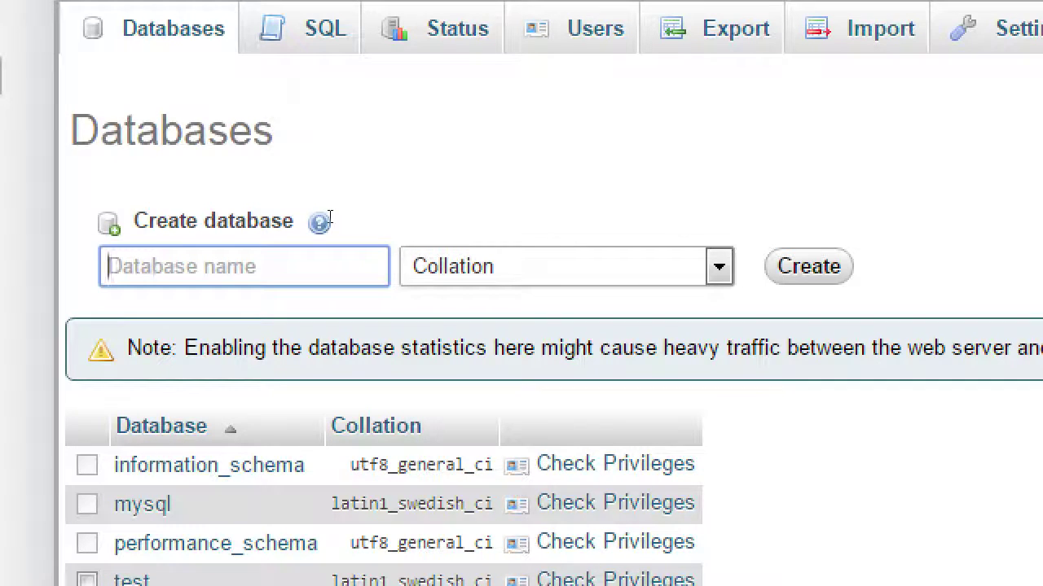
text(wordpress)
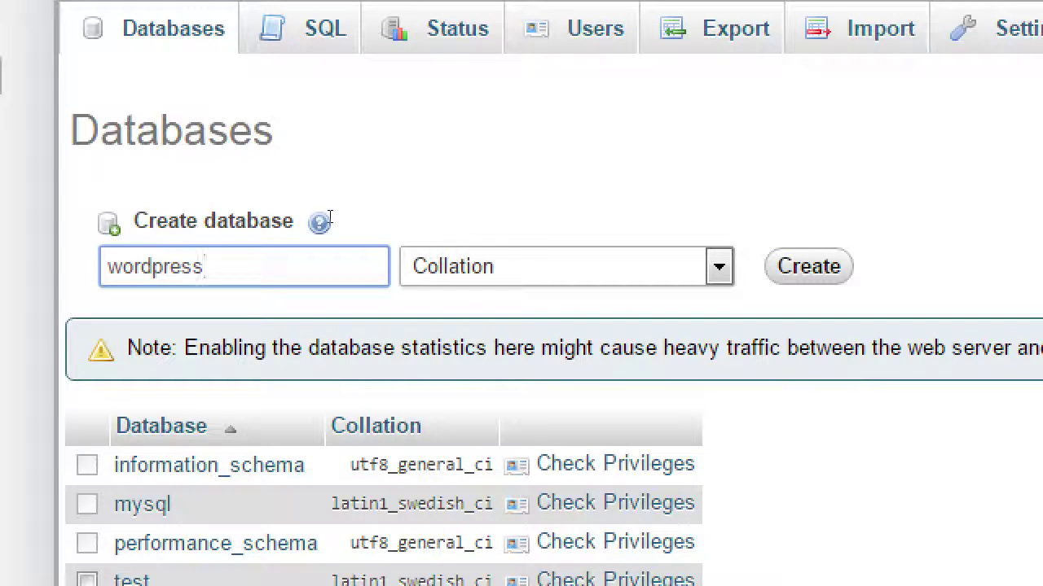
key(Return)
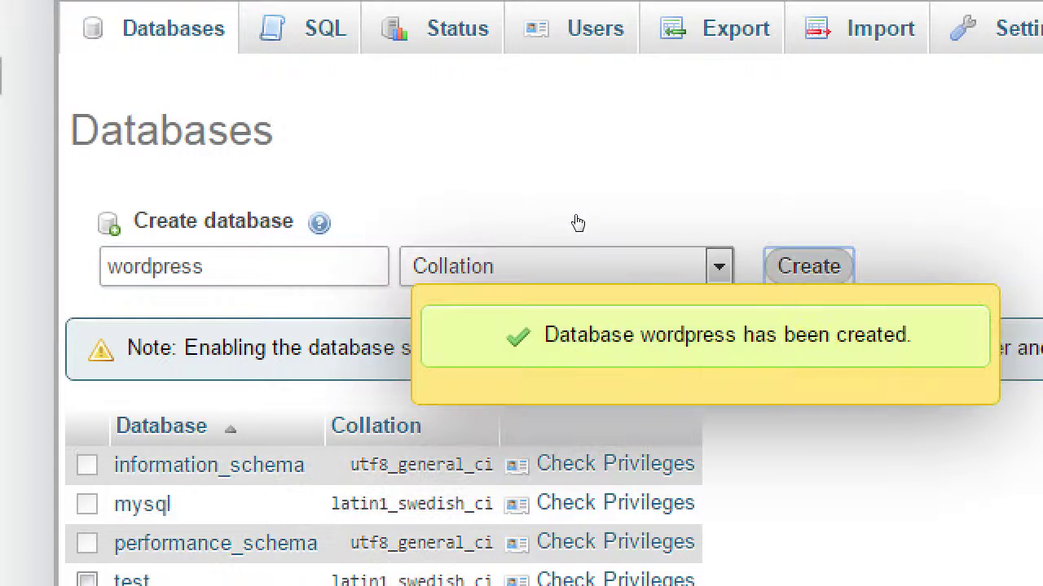
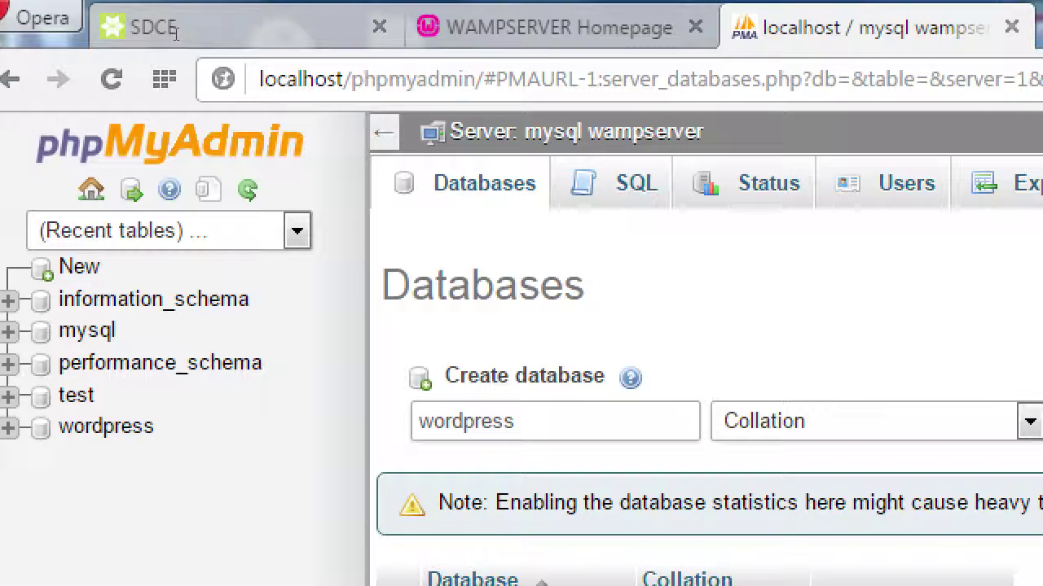
key(ctrl+l)
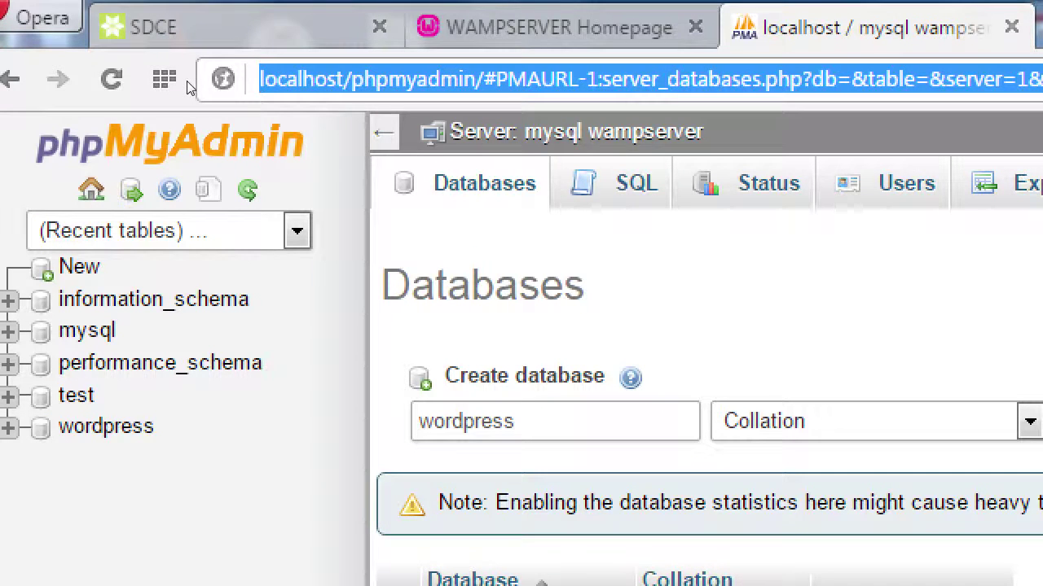
text(http:)
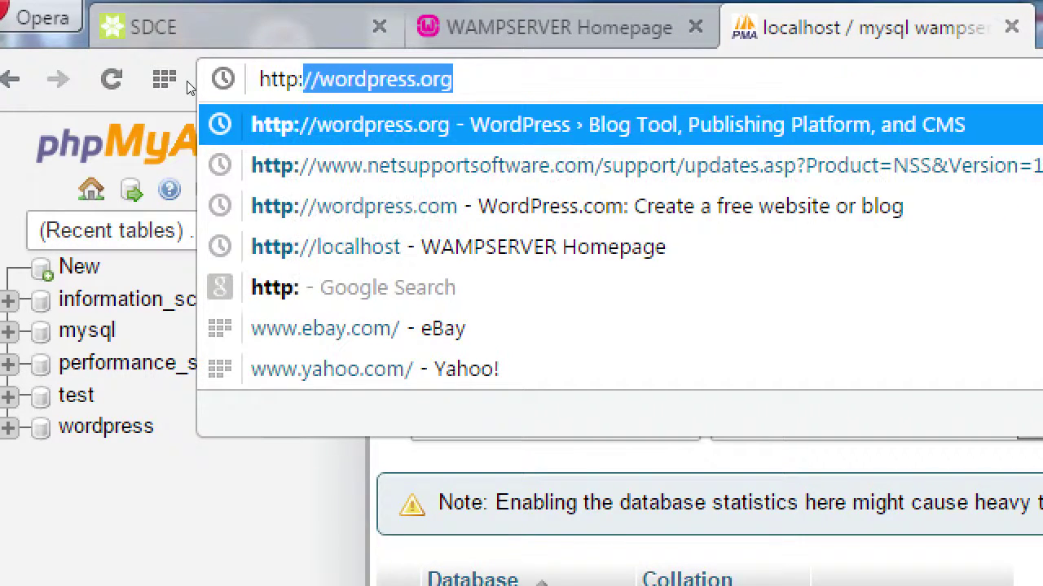
text(//localhost)
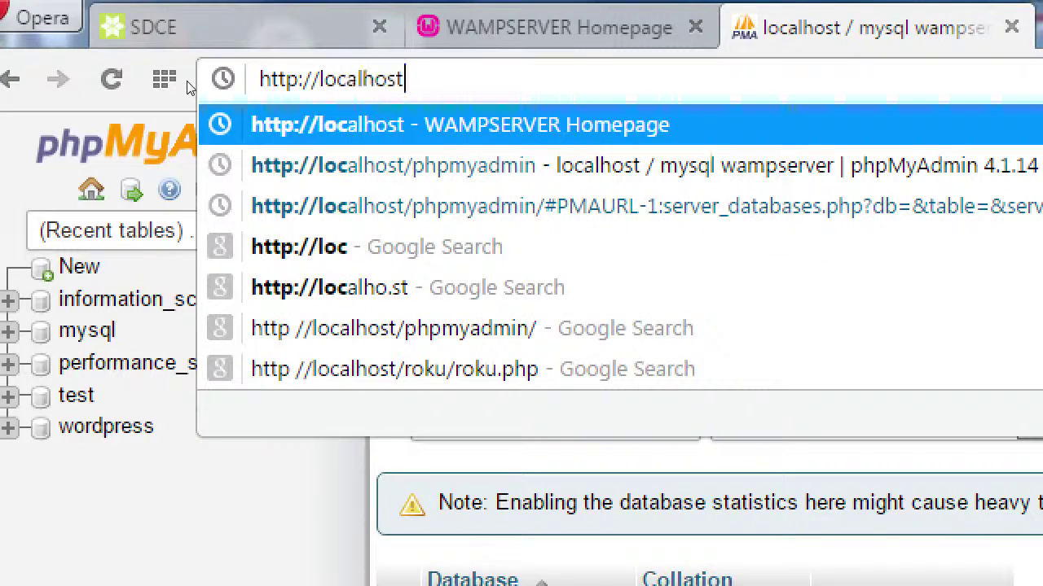
text(/wordpress)
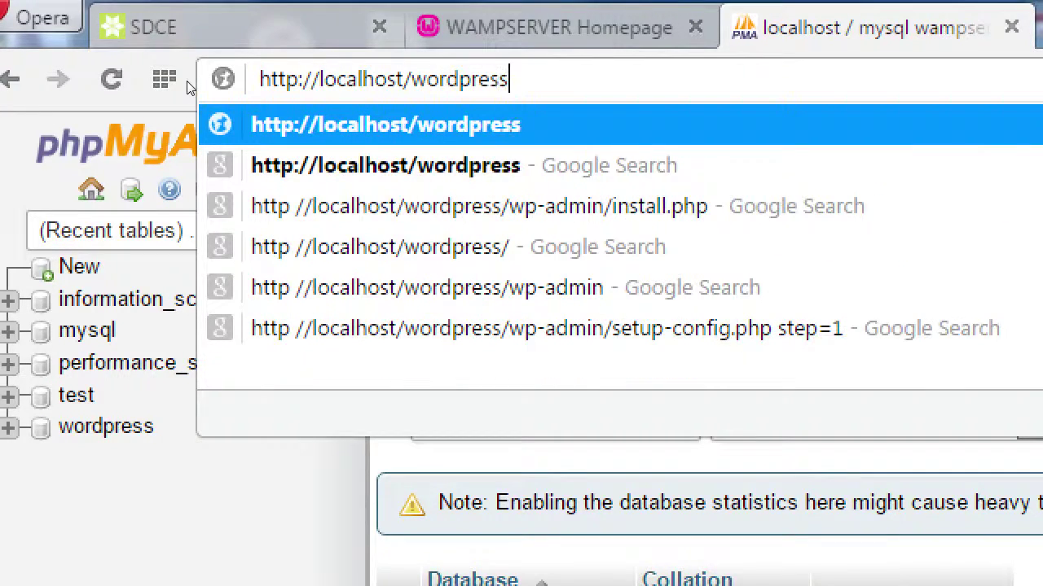
key(Return)
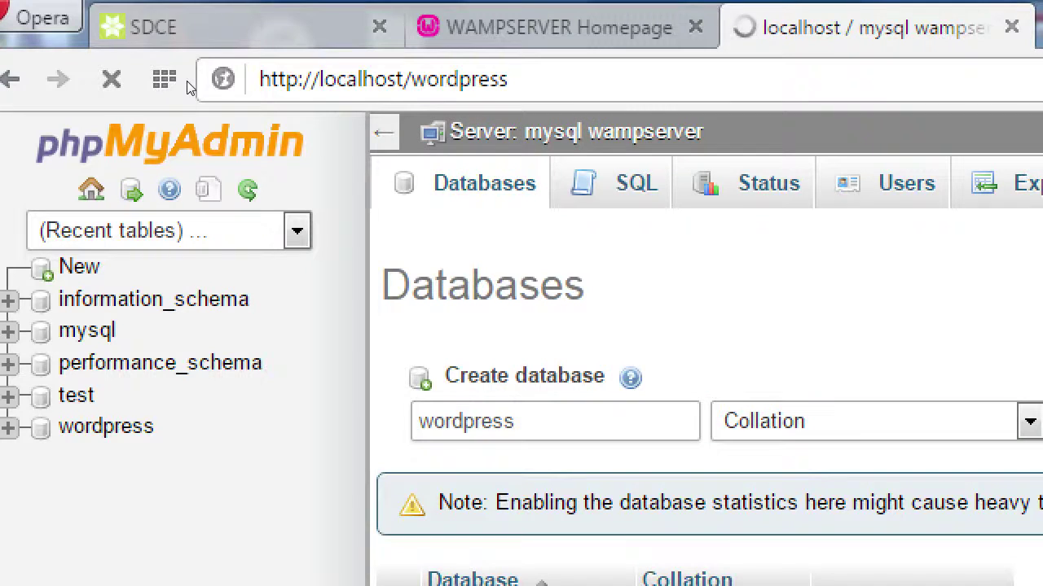
key(End)
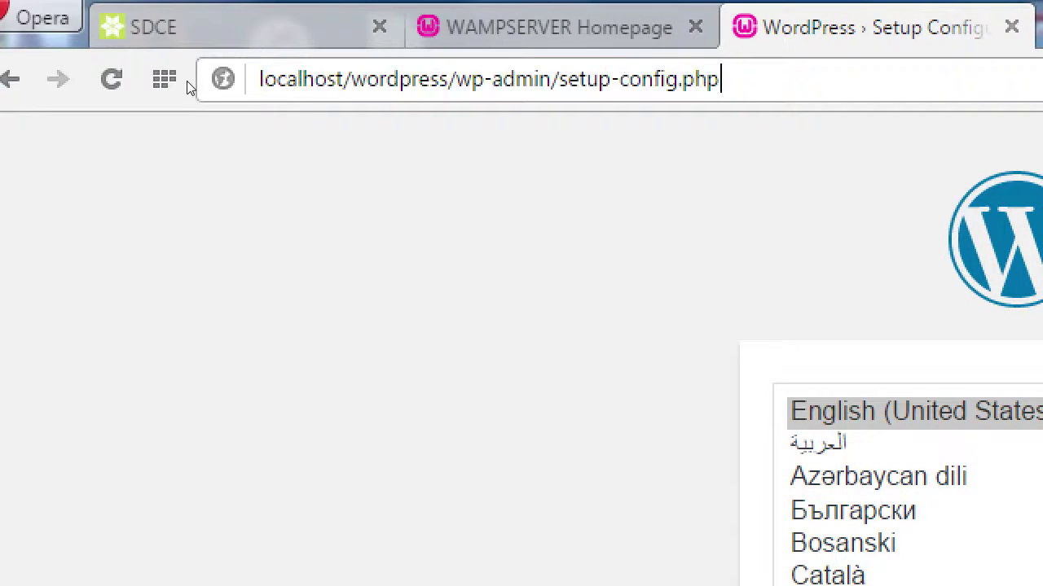
key(shift+Left)
key(shift+Left)
key(shift+Left)
key(shift+Left)
key(shift+Left)
key(shift+Left)
key(shift+Left)
key(shift+Left)
key(shift+Left)
key(shift+Left)
key(shift+Left)
key(shift+Left)
key(shift+Left)
key(shift+Left)
key(shift+Left)
key(shift+Left)
key(shift+Left)
key(shift+Left)
key(shift+Left)
key(shift+Left)
key(BackSpace)
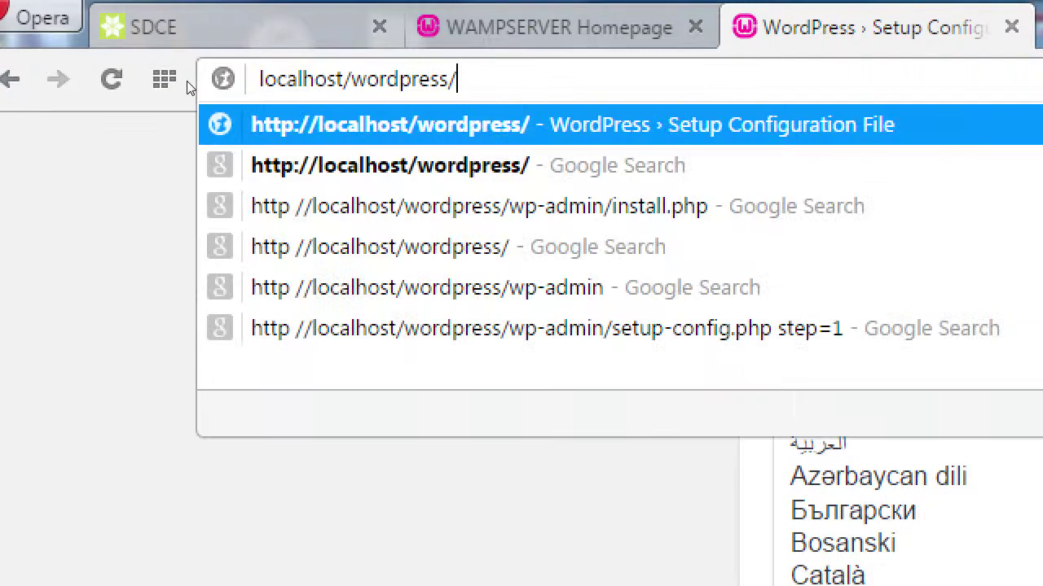
key(Home)
text(http://)
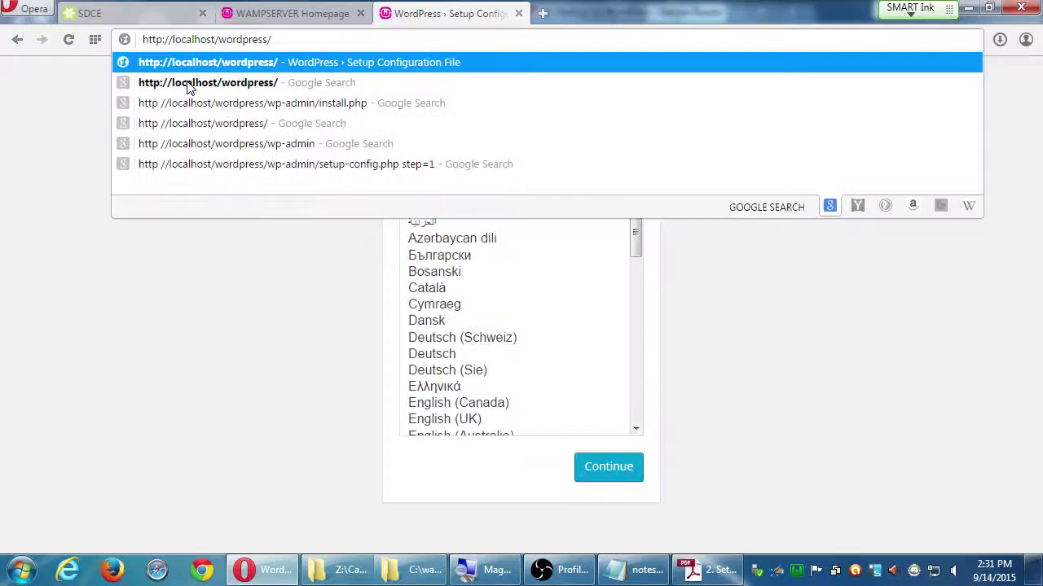
click(285, 372)
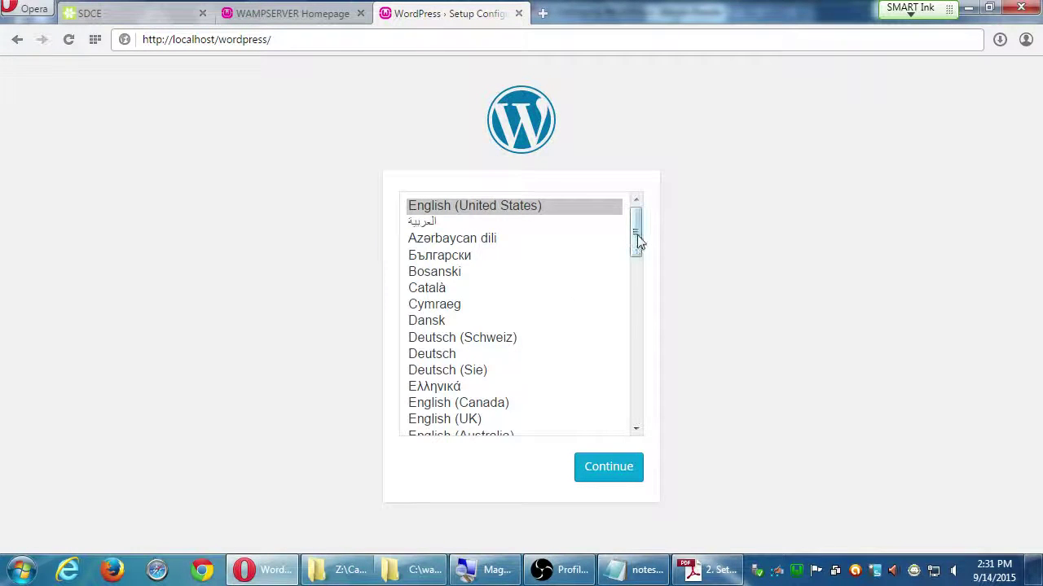
mouse_move(637, 234)
mouse_down()
mouse_move(624, 372)
mouse_move(636, 220)
mouse_up()
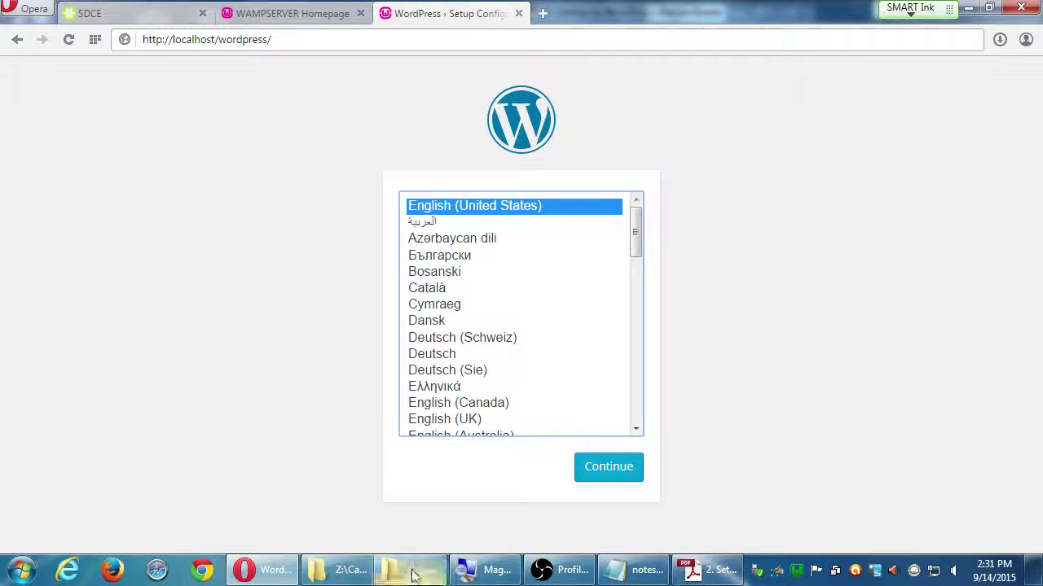
- Rename the wordpress folder in C:\wamp\www to mysite
click(419, 570)
drag(251, 35, 551, 122)
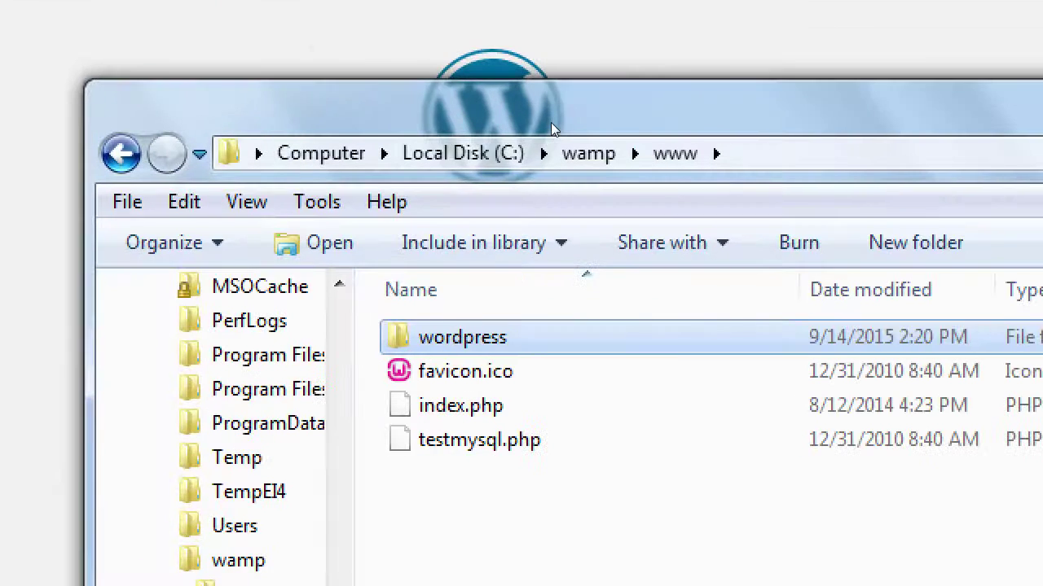
key(F2)
text(mysite)
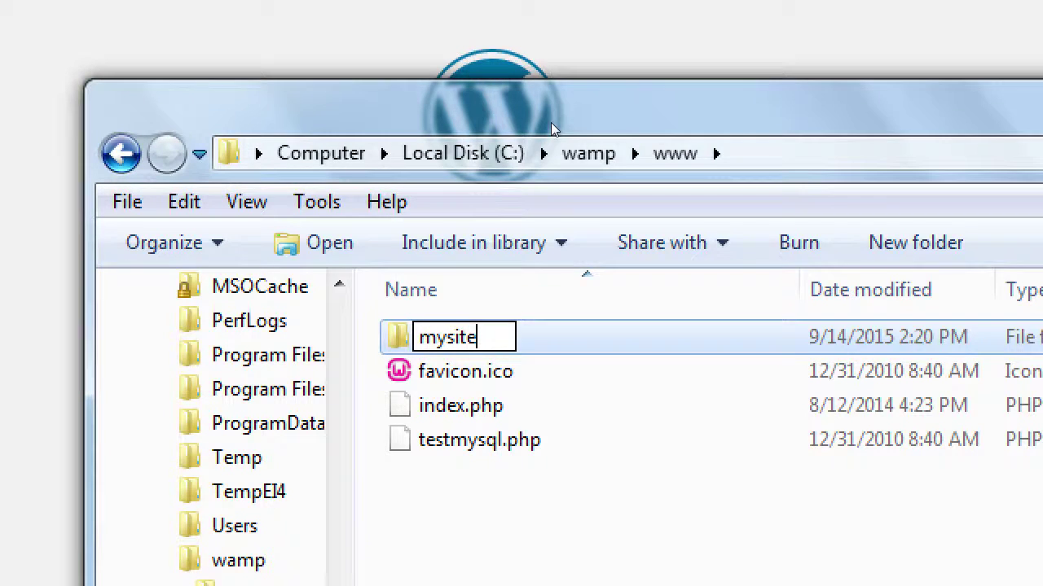
key(Return)
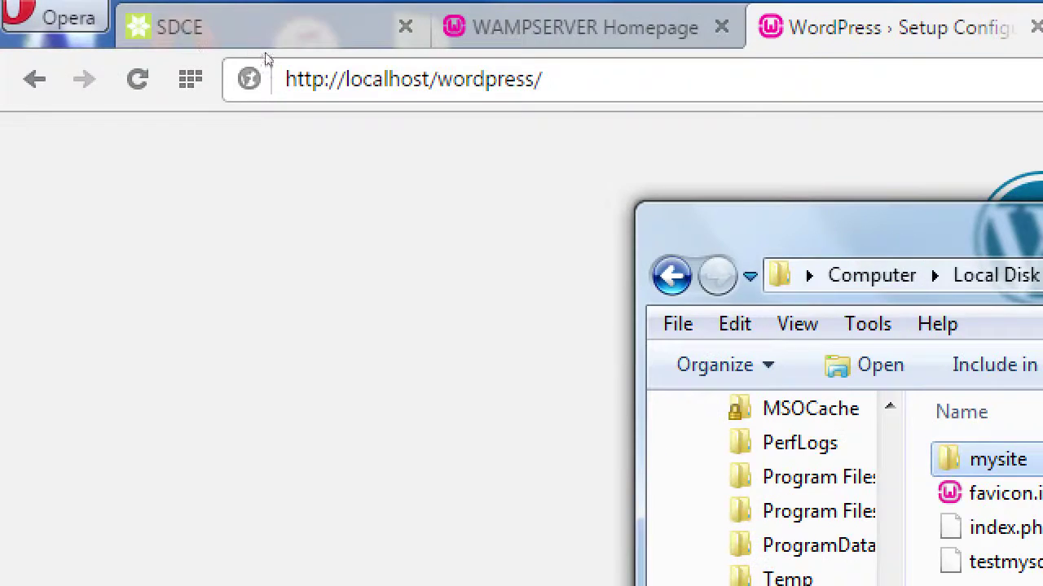
- Reload localhost/wordpress in the browser to confirm the old address now returns Not Found
click(268, 61)
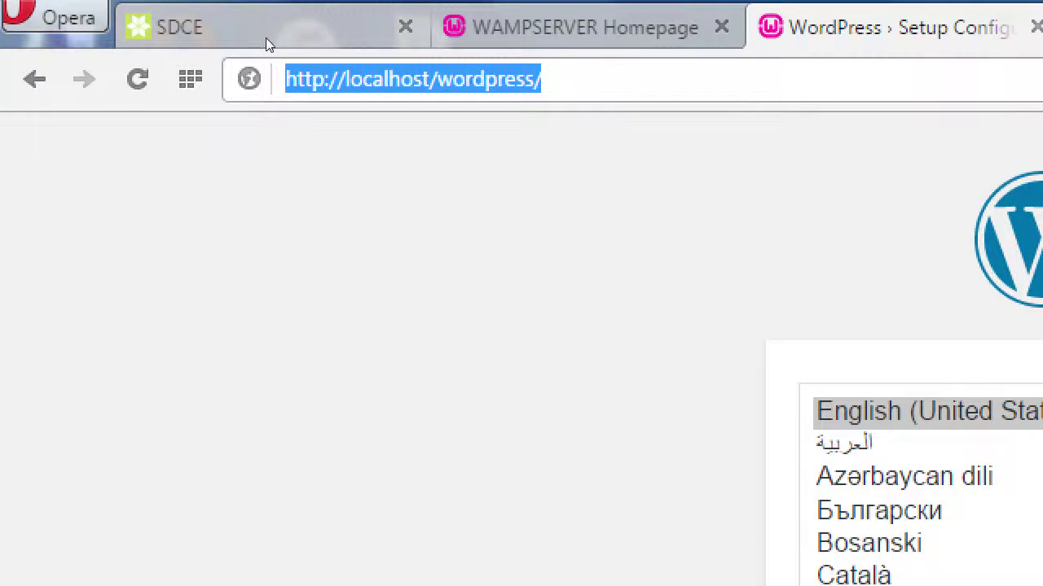
key(F5)
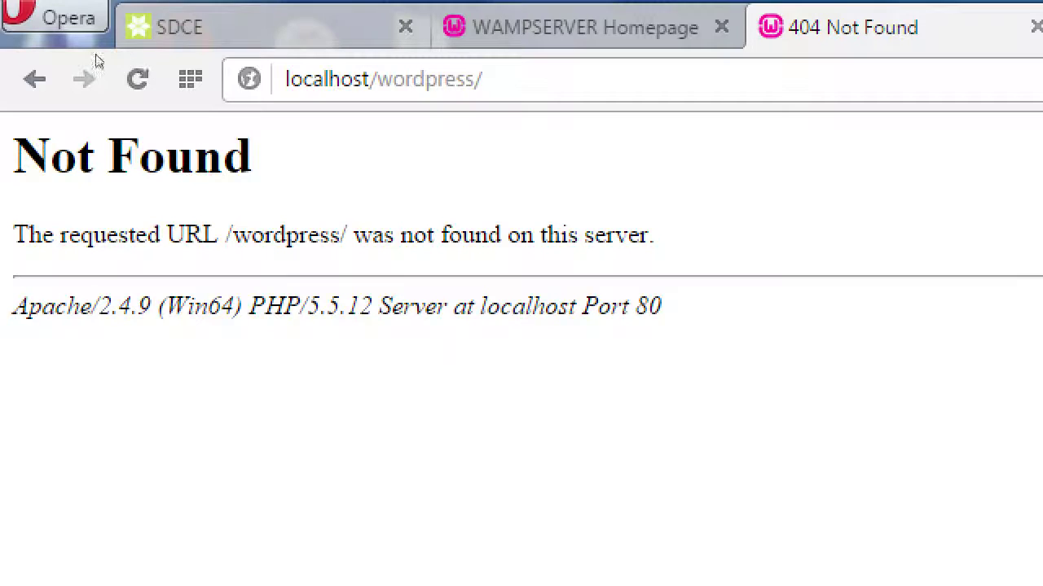
click(438, 79)
double_click(438, 79)
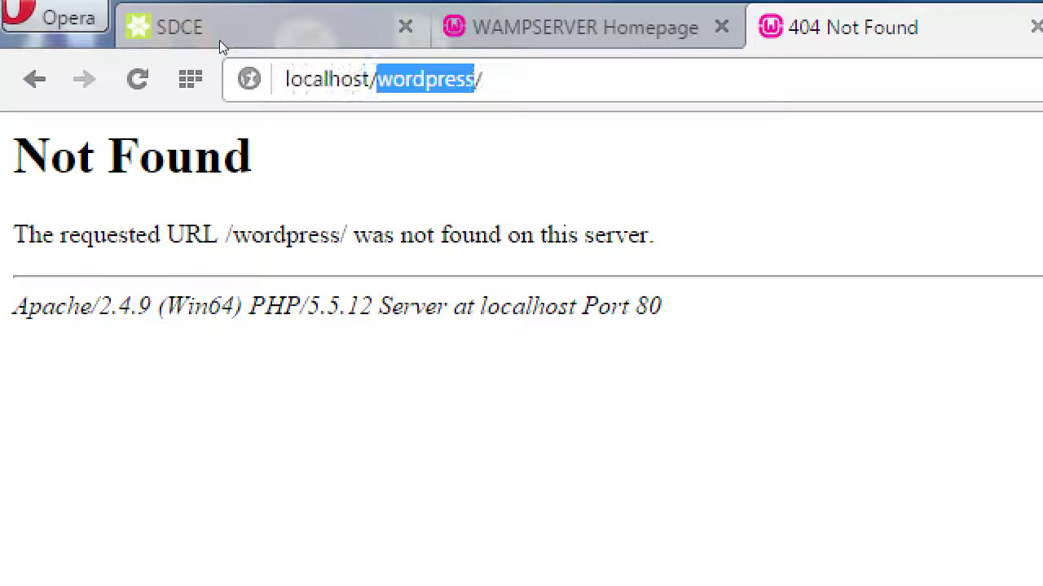
key(alt+Tab)
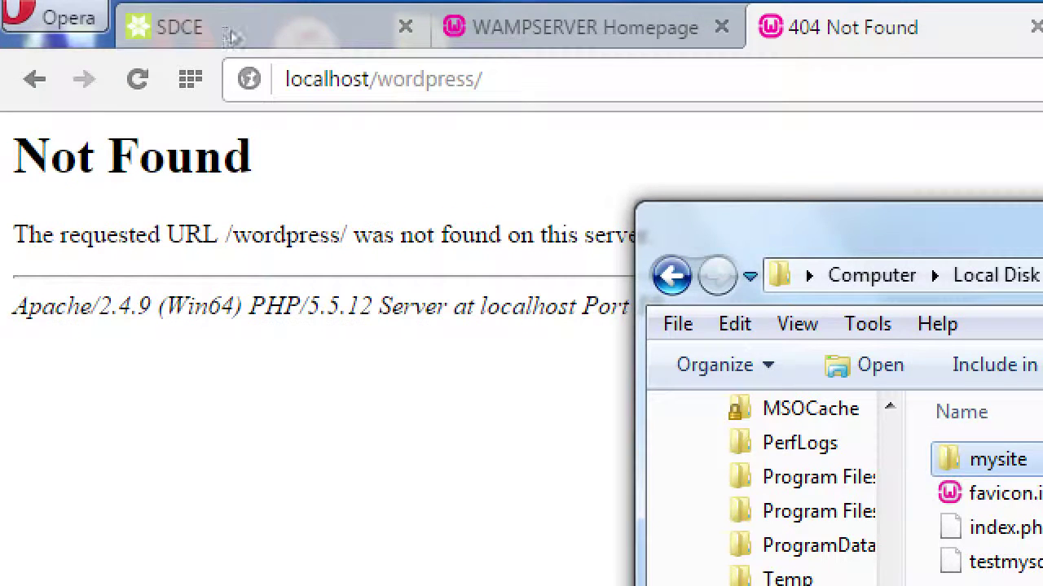
key(alt+Tab)
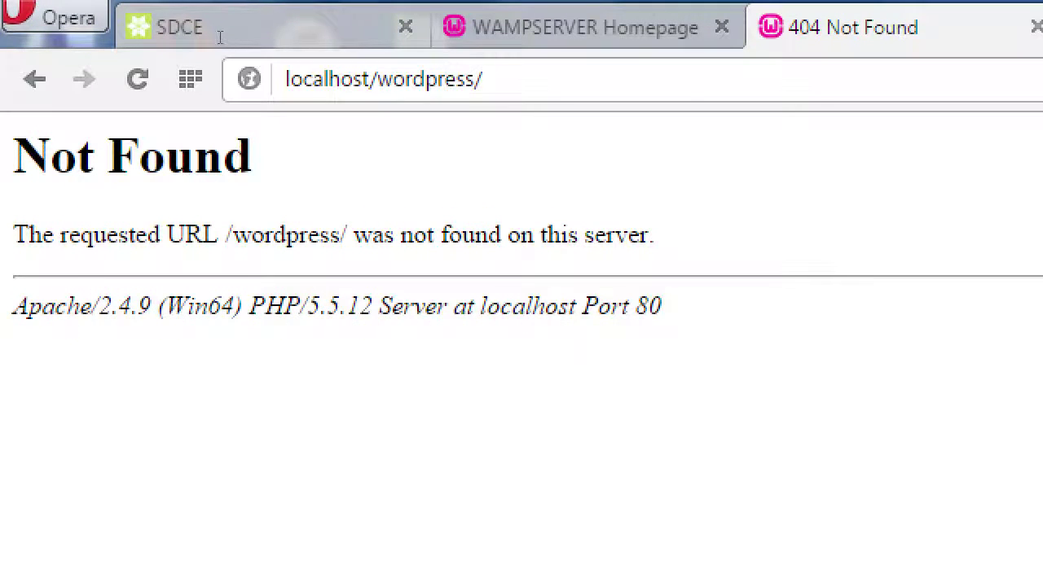
- Load the setup page at localhost/mysite
text(myste)
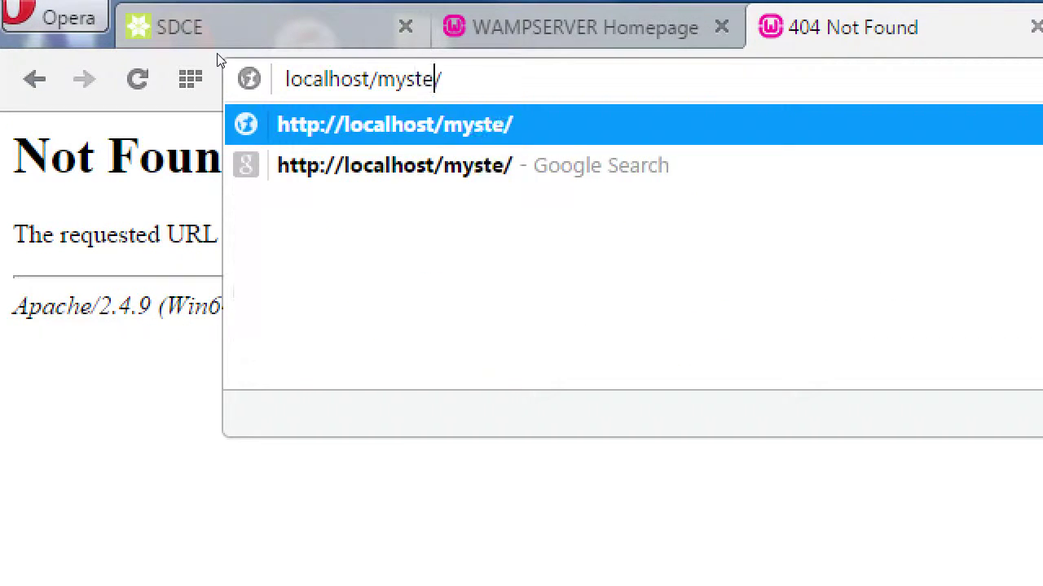
key(BackSpace)
key(BackSpace)
text(ite)
key(Return)
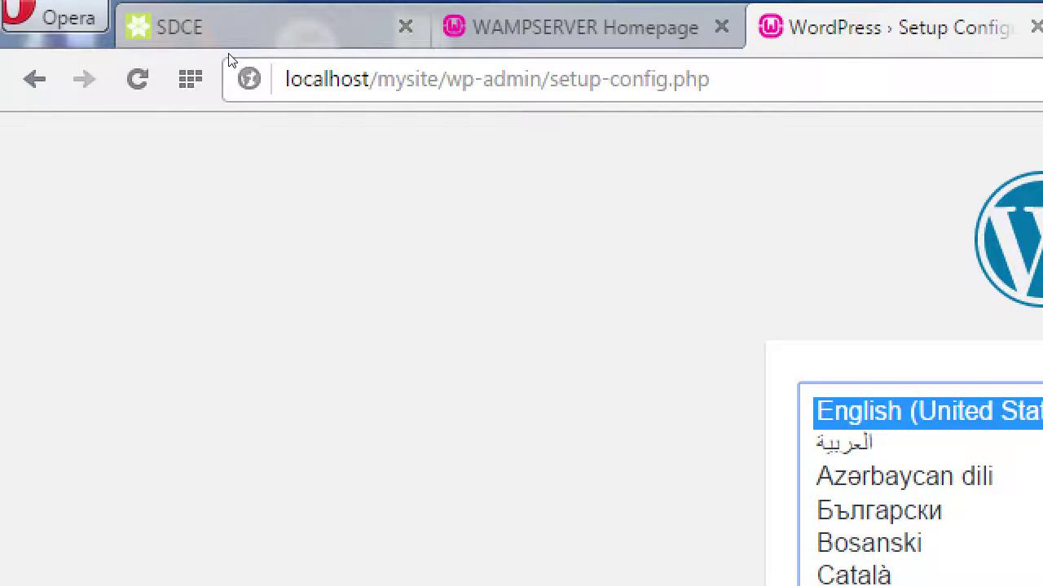
- Rename the mysite folder back to wordpress
key(alt+Tab)
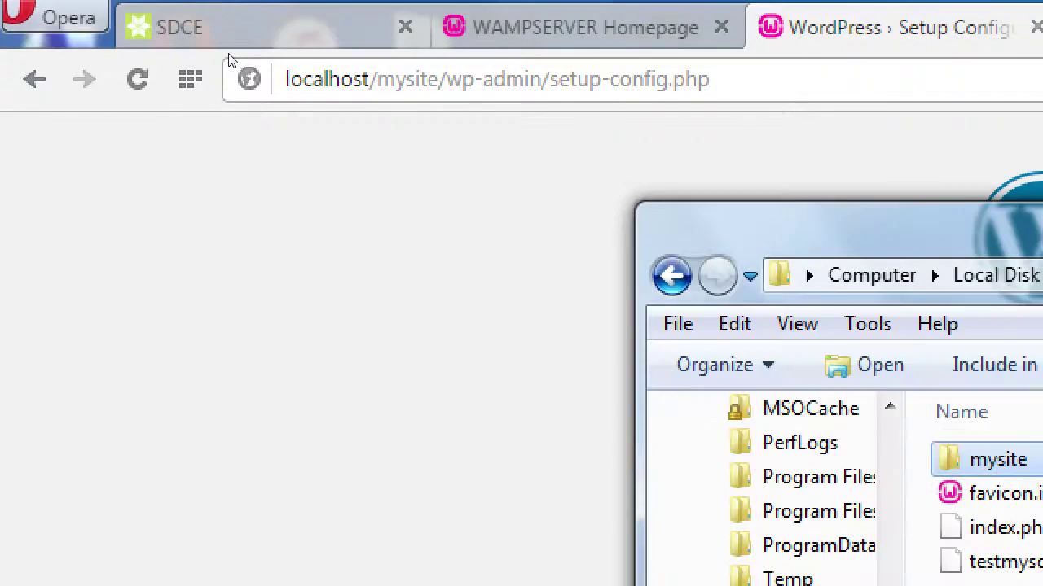
key(F2)
text(wordpress)
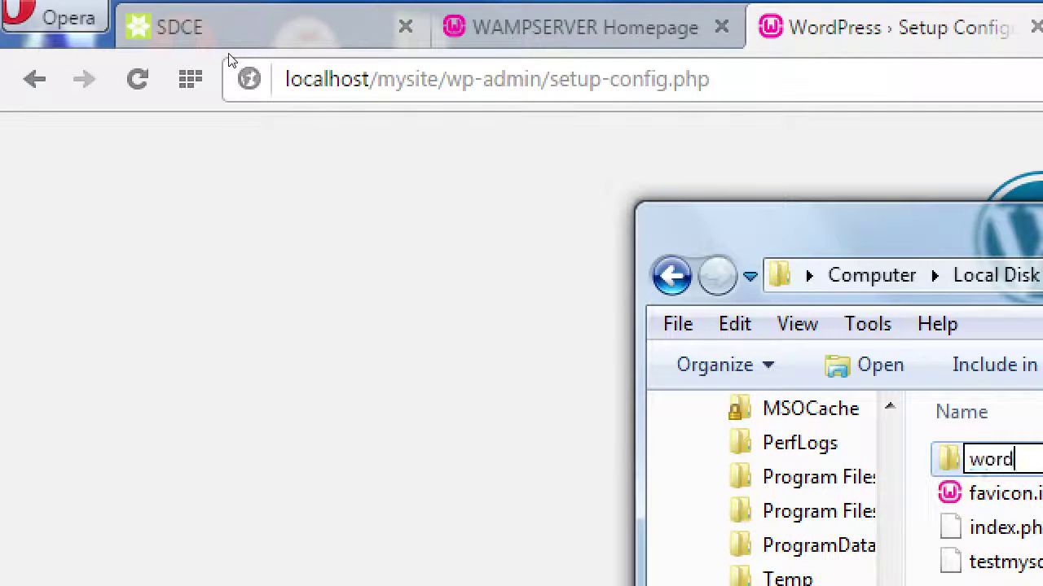
key(Return)
- Change the browser address to localhost/wordpress and load it
key(alt+Tab)
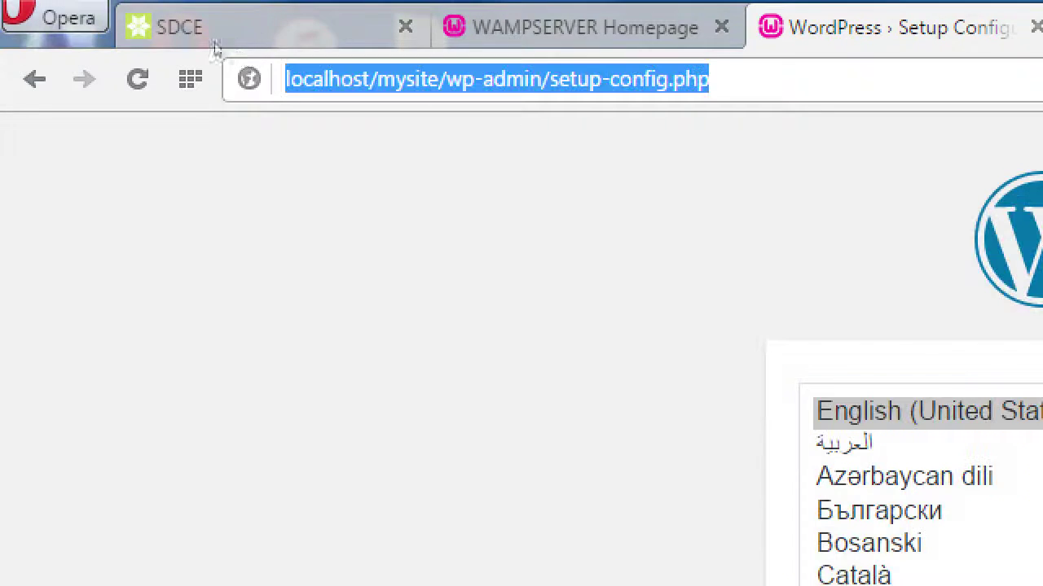
click(377, 79)
key(shift+End)
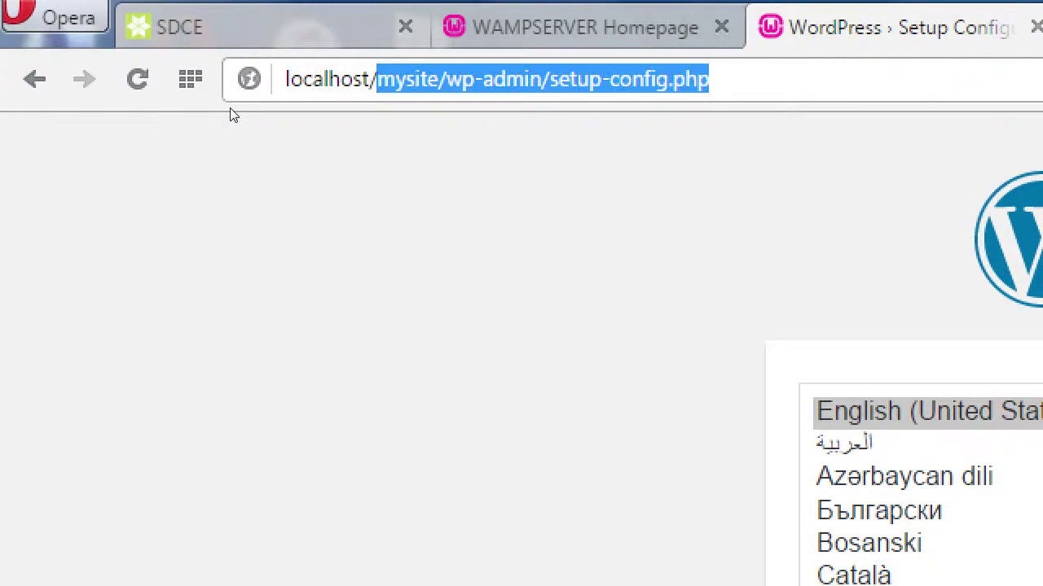
text(wordpress)
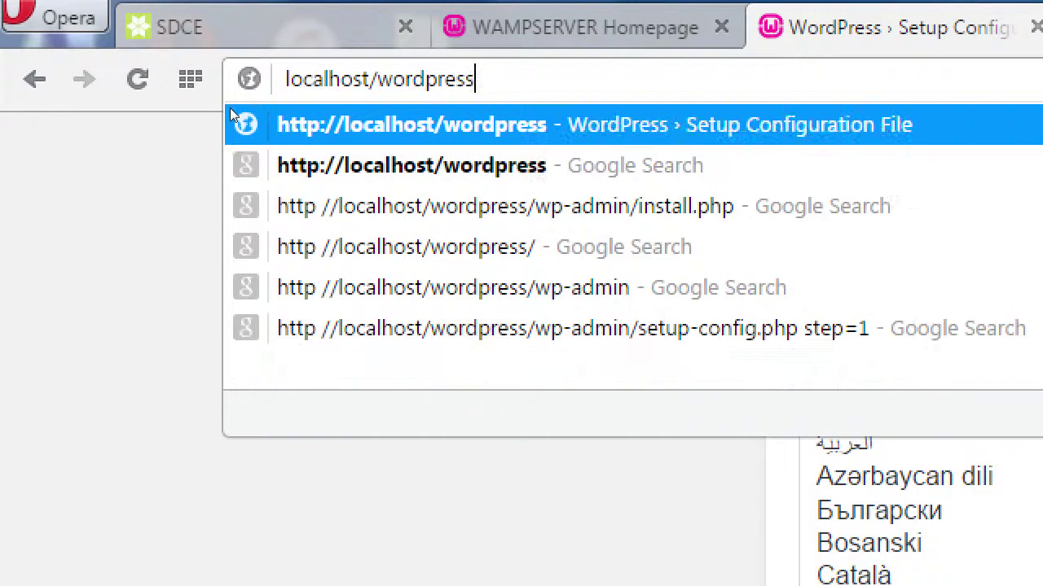
key(Return)
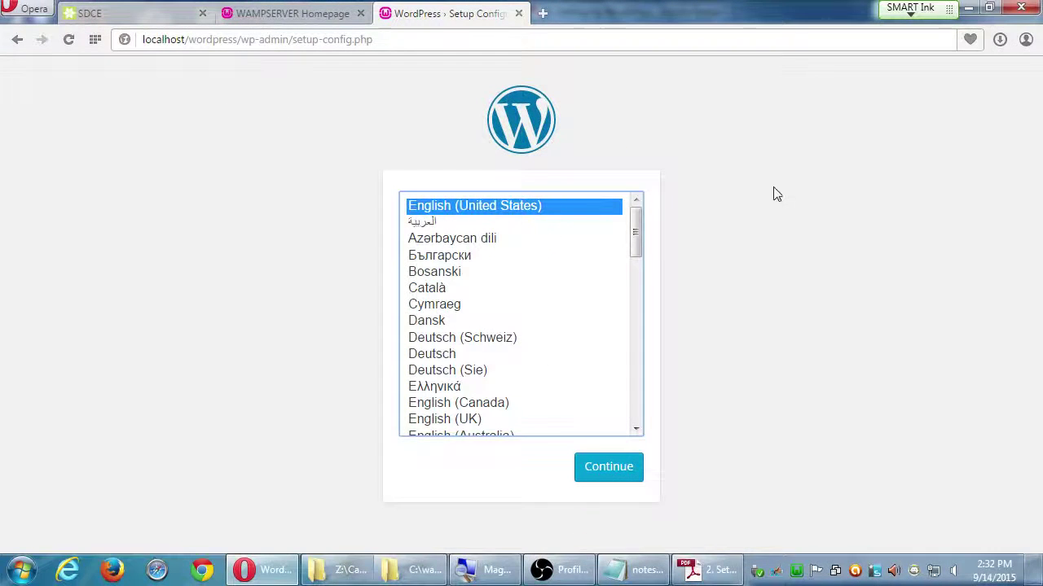
- Keep English (United States) as the setup language and continue to the welcome page
click(802, 199)
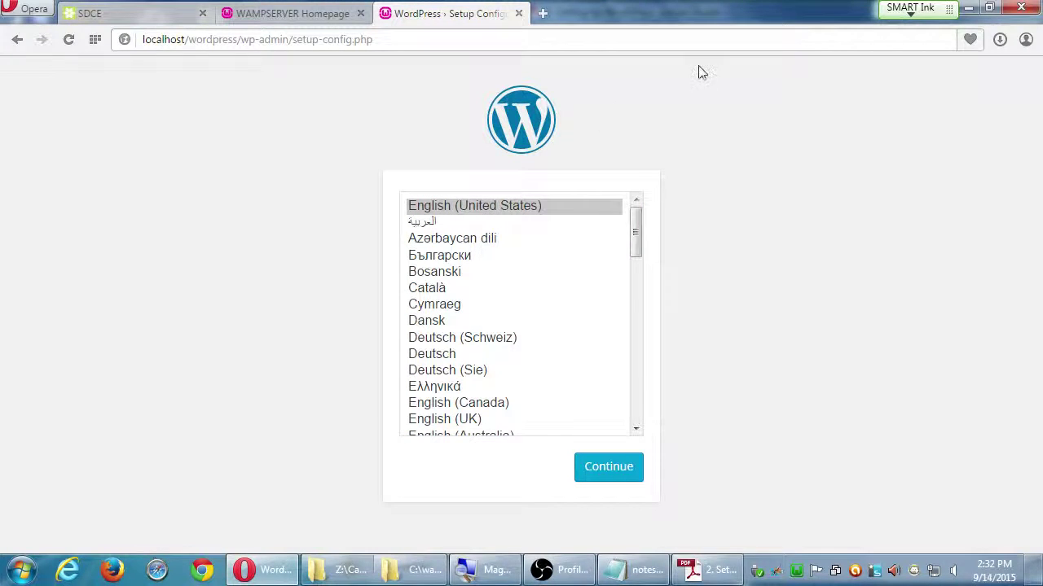
click(575, 466)
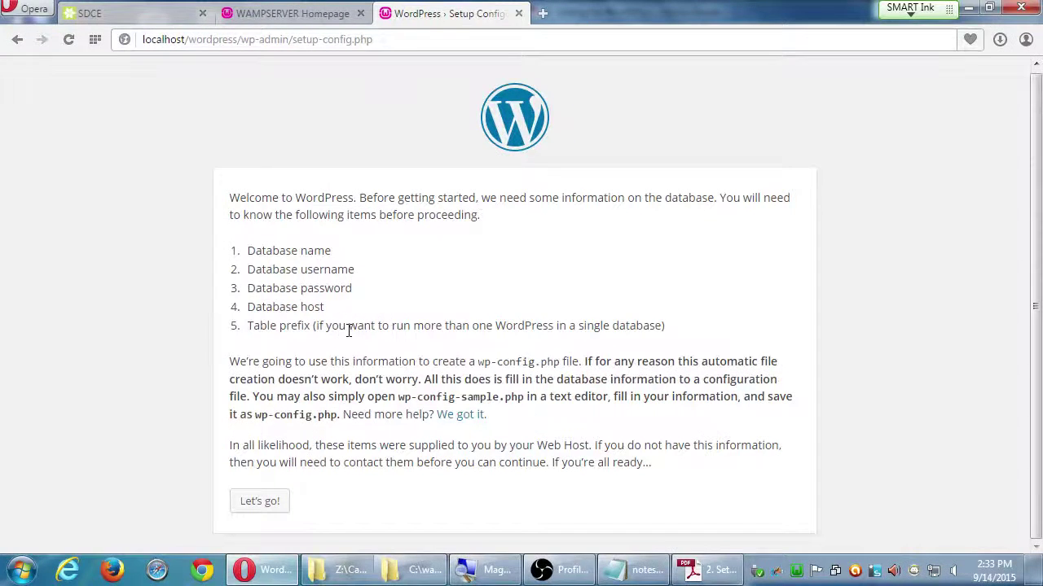
- Enter database name wordpress, user name root and a blank password in the connection form
click(259, 501)
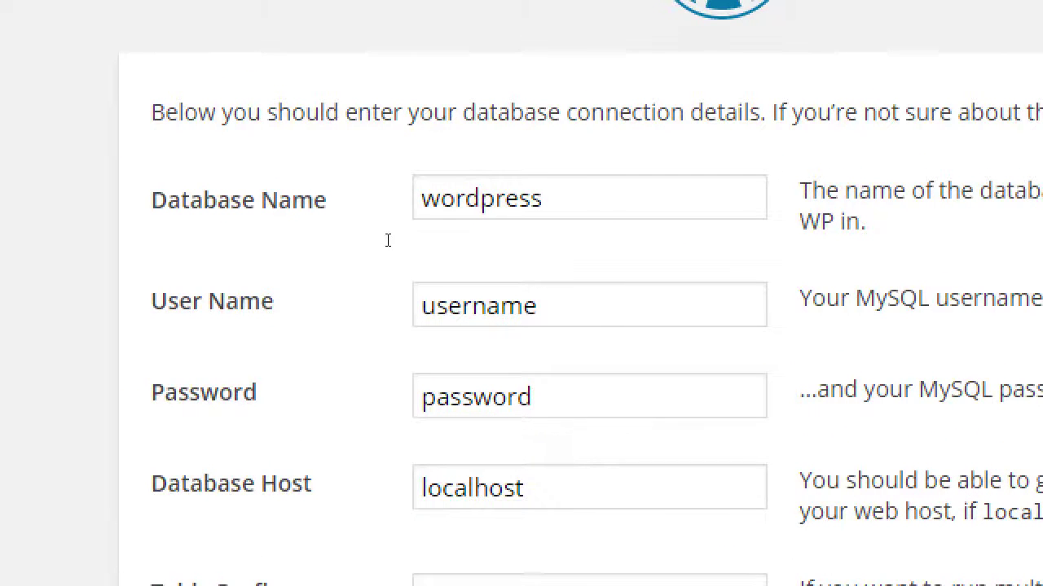
key(Tab)
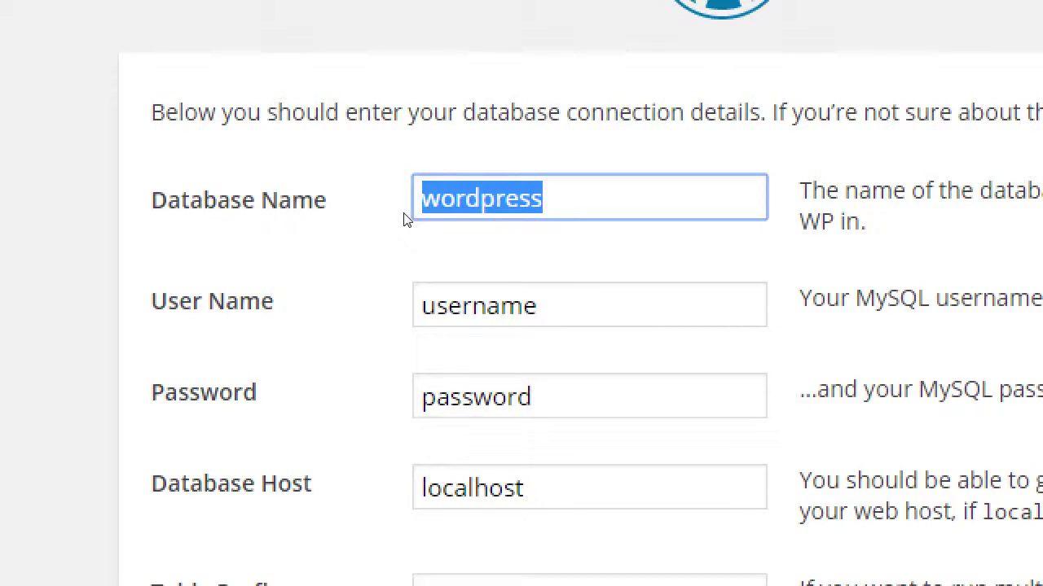
key(Tab)
text(root)
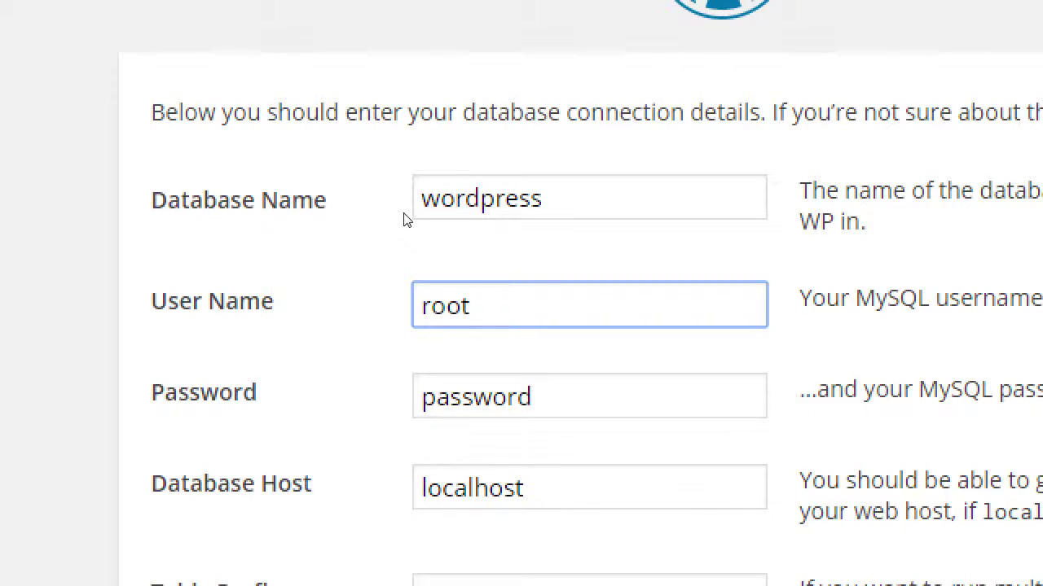
key(Tab)
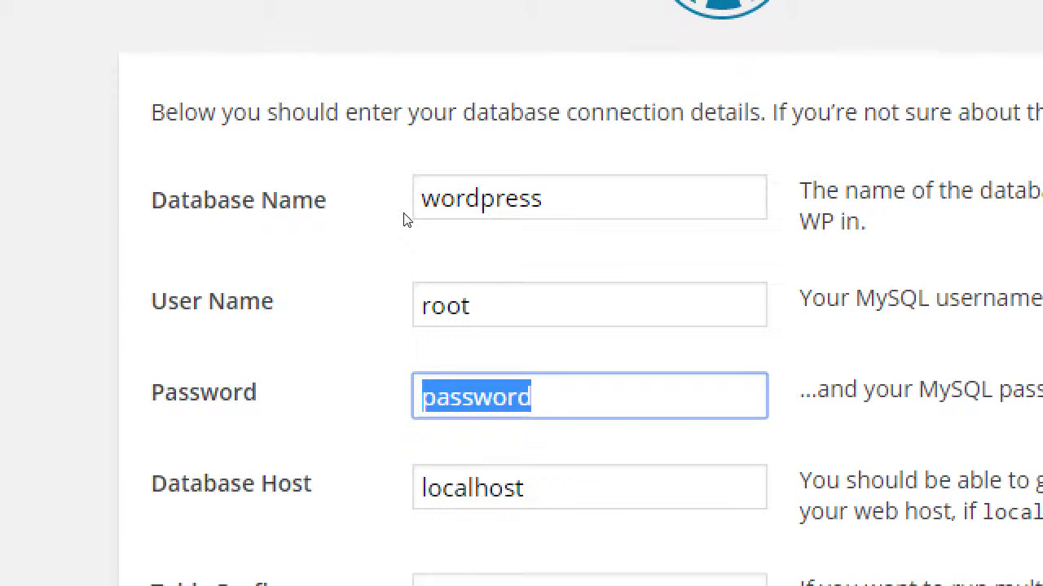
key(BackSpace)
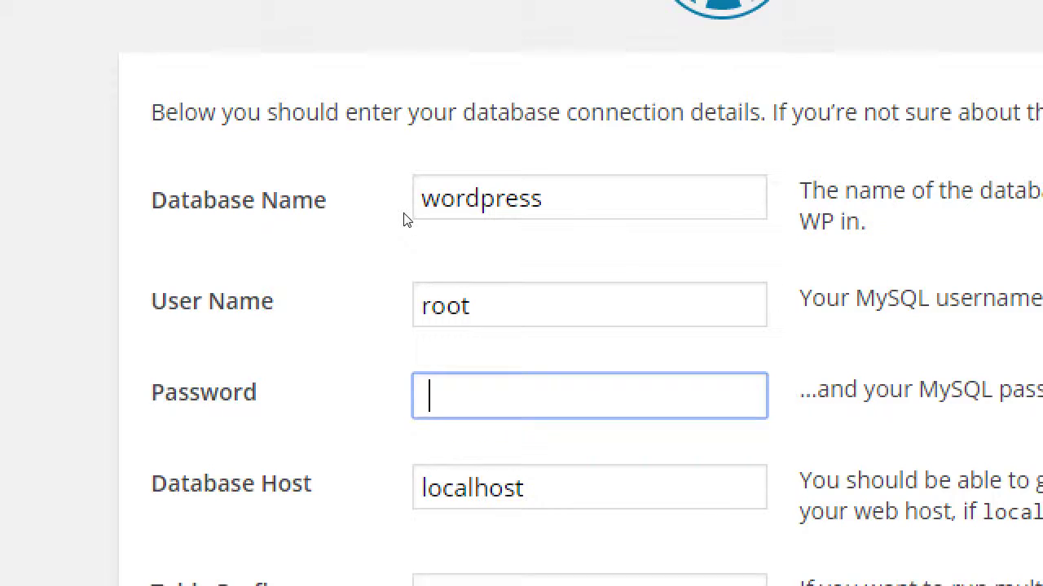
key(BackSpace)
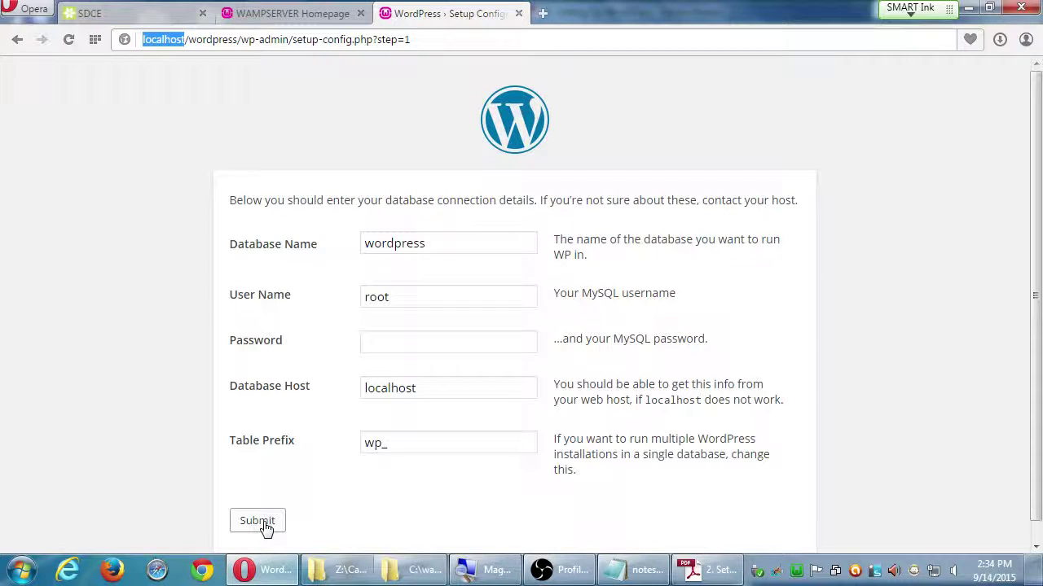
- Submit the database details, confirming WordPress can reach the database
click(265, 528)
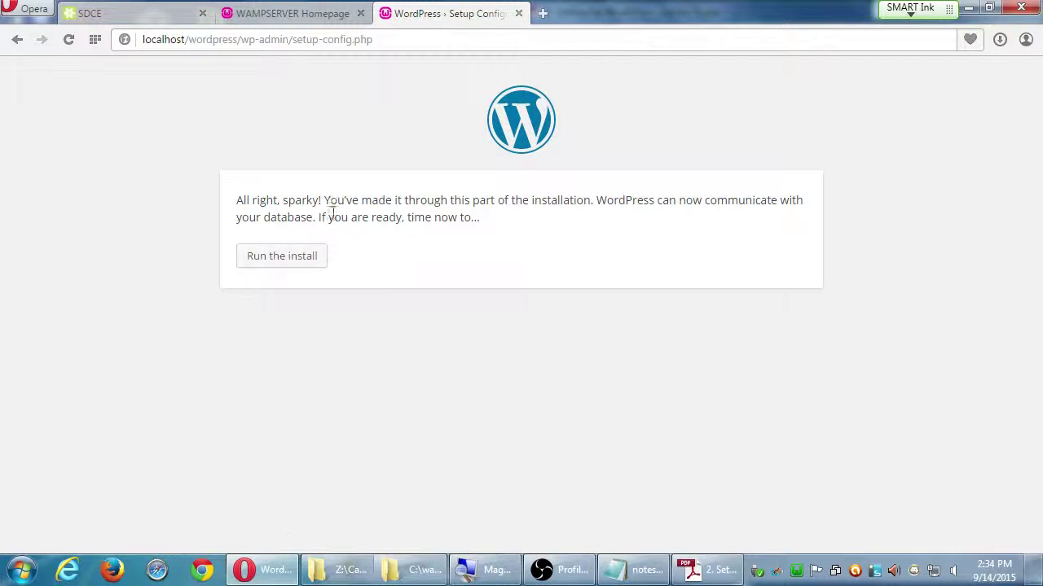
drag(270, 216, 570, 200)
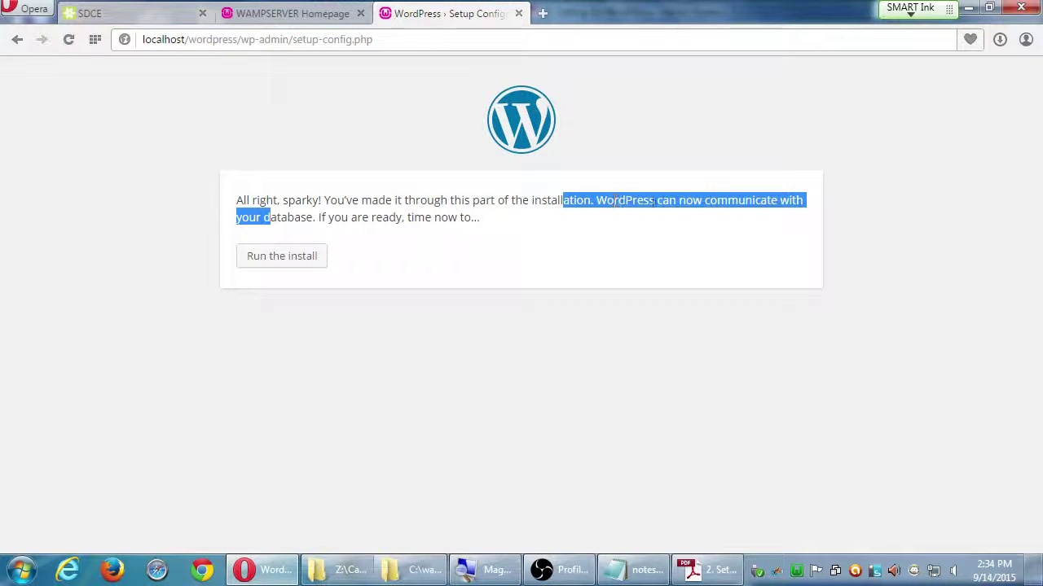
click(467, 239)
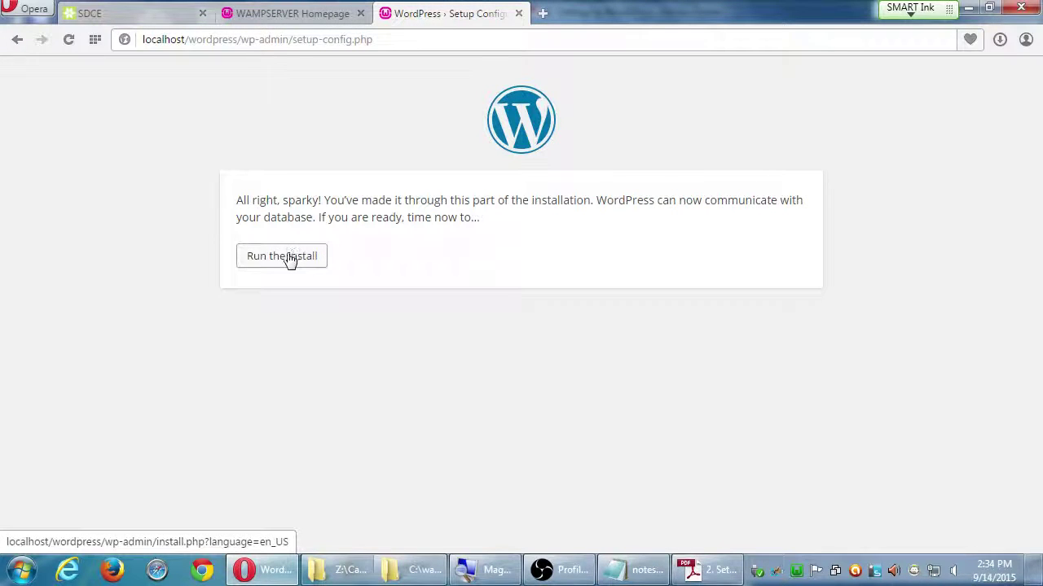
- Run the install and scroll through the site information form
click(289, 258)
click(289, 258)
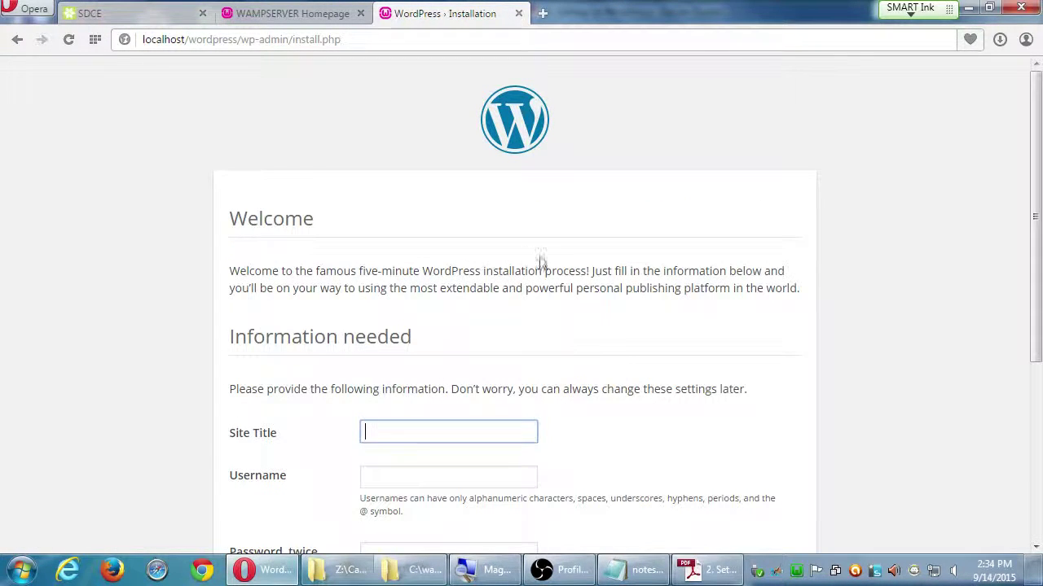
scroll(851, 305, down, 1)
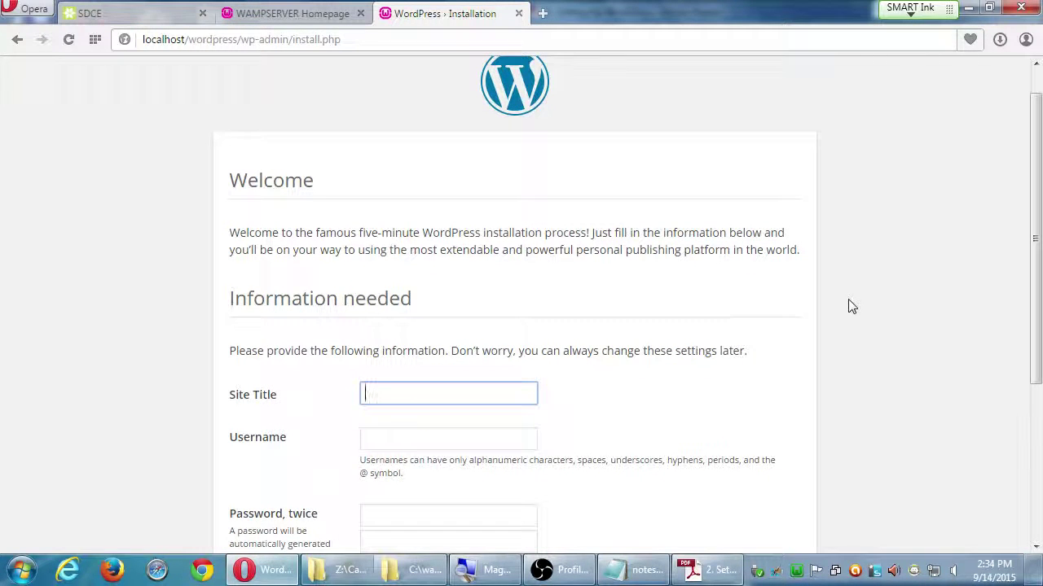
scroll(851, 305, up, 1)
scroll(853, 310, down, 2)
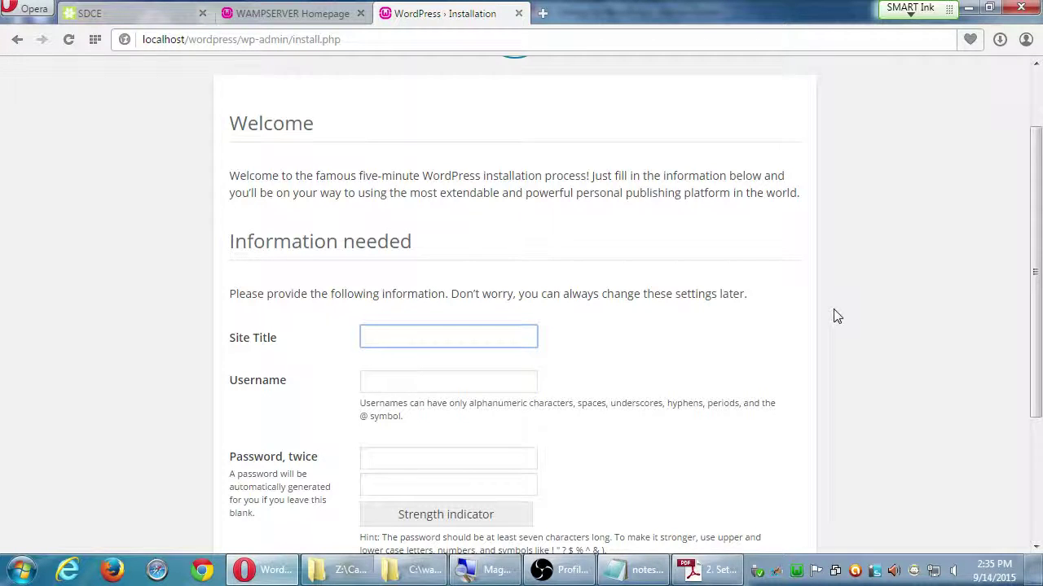
scroll(823, 319, down, 3)
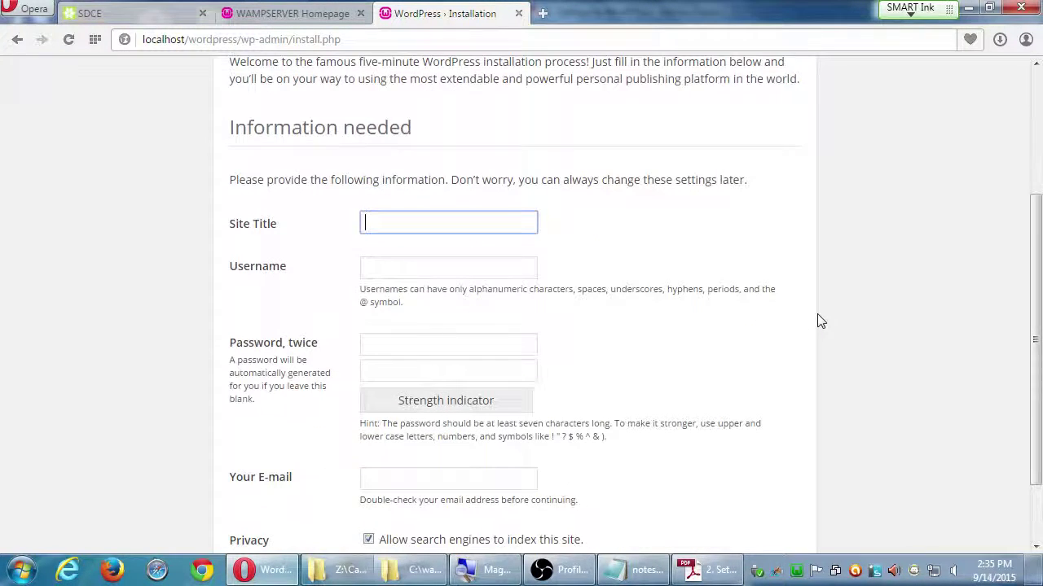
scroll(817, 318, down, 1)
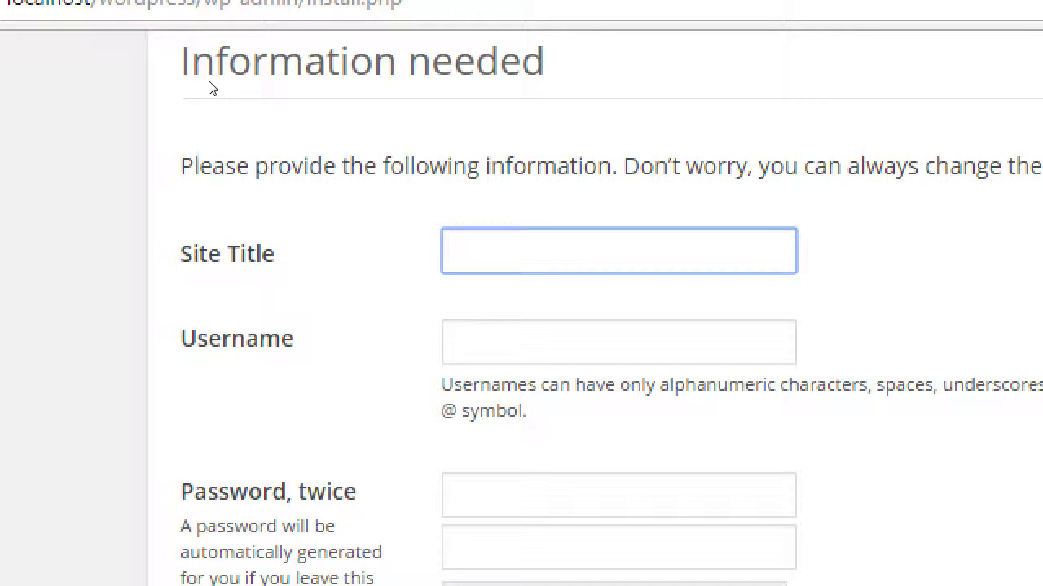
- Enter Victor's Bakery as the Site Title, correcting the typo
text(Victor's Aker)
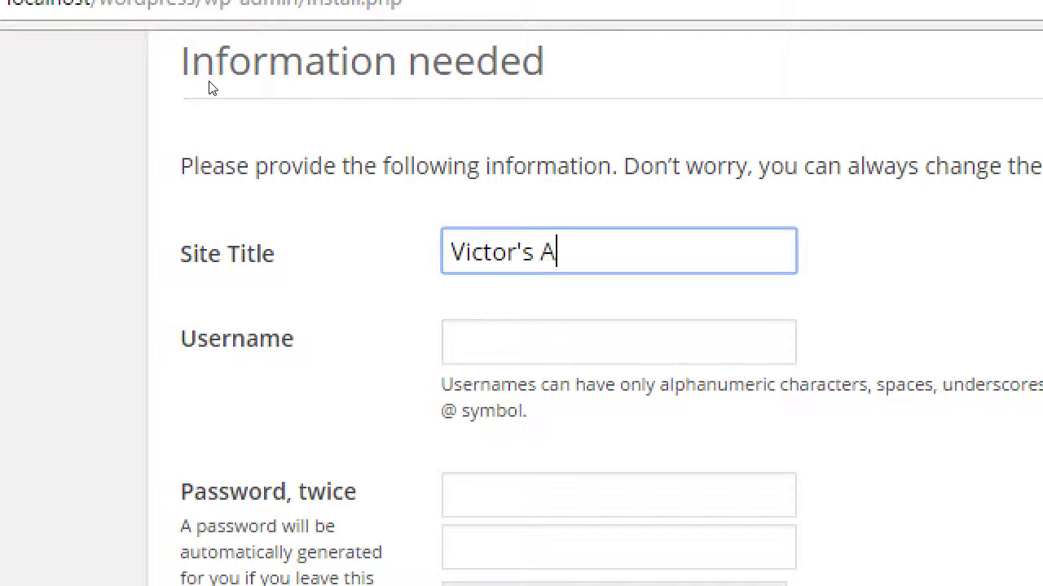
key(BackSpace)
key(BackSpace)
key(BackSpace)
key(BackSpace)
text(Bakery)
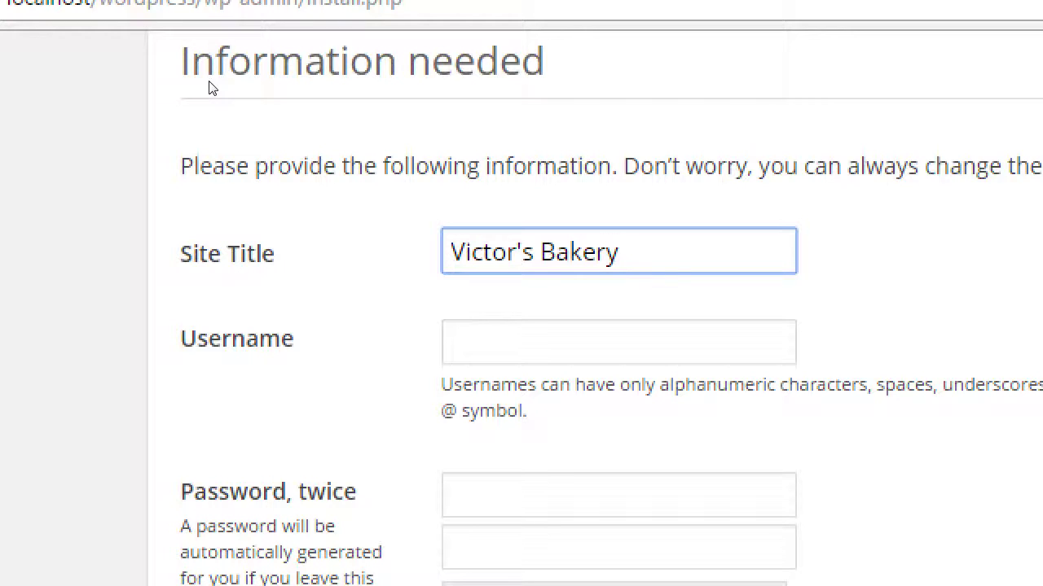
key(Tab)
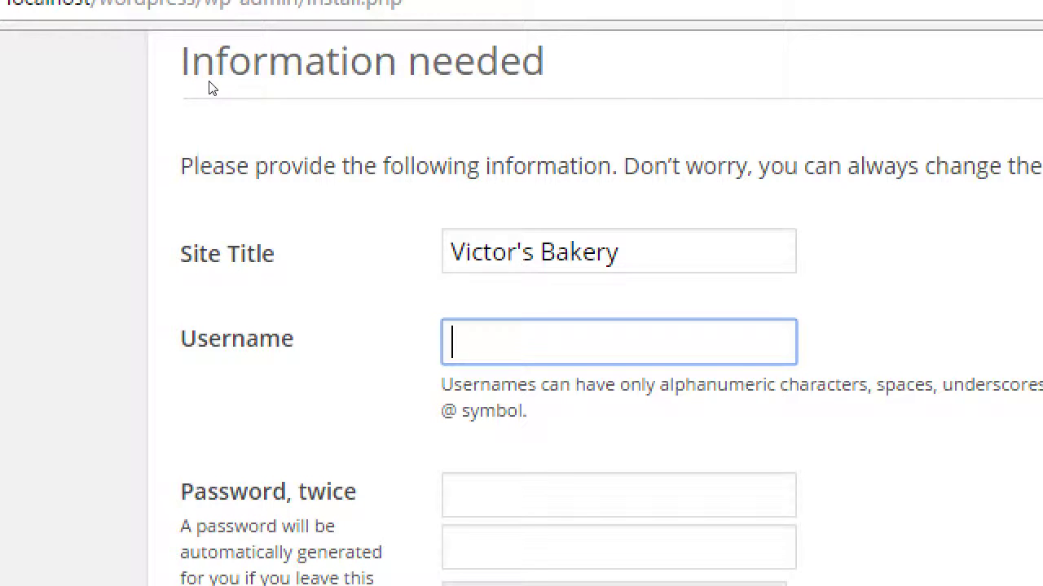
- Enter username admin and type the account password in both password fields
text(admin)
key(Tab)
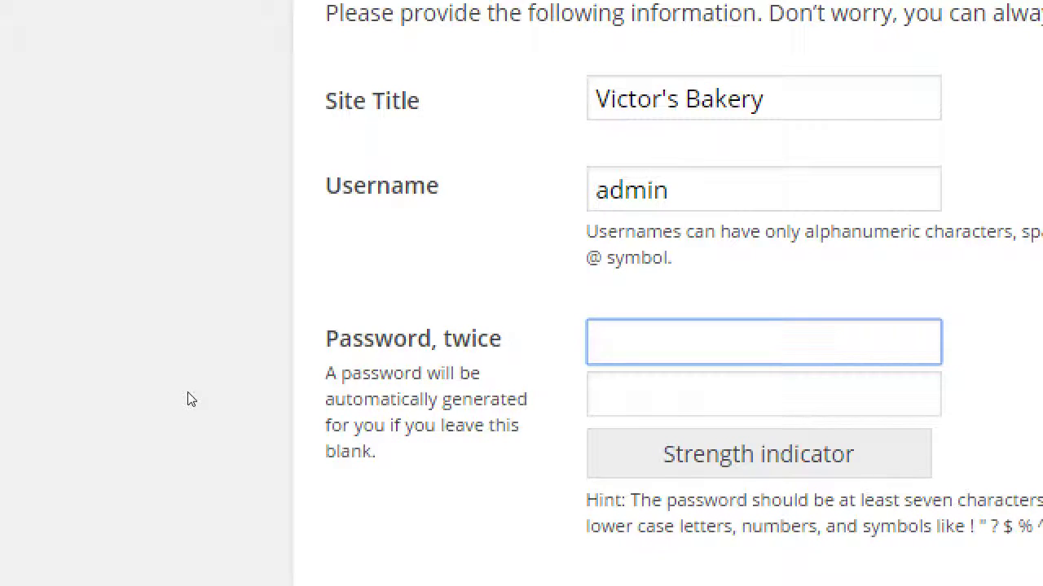
text(password1)
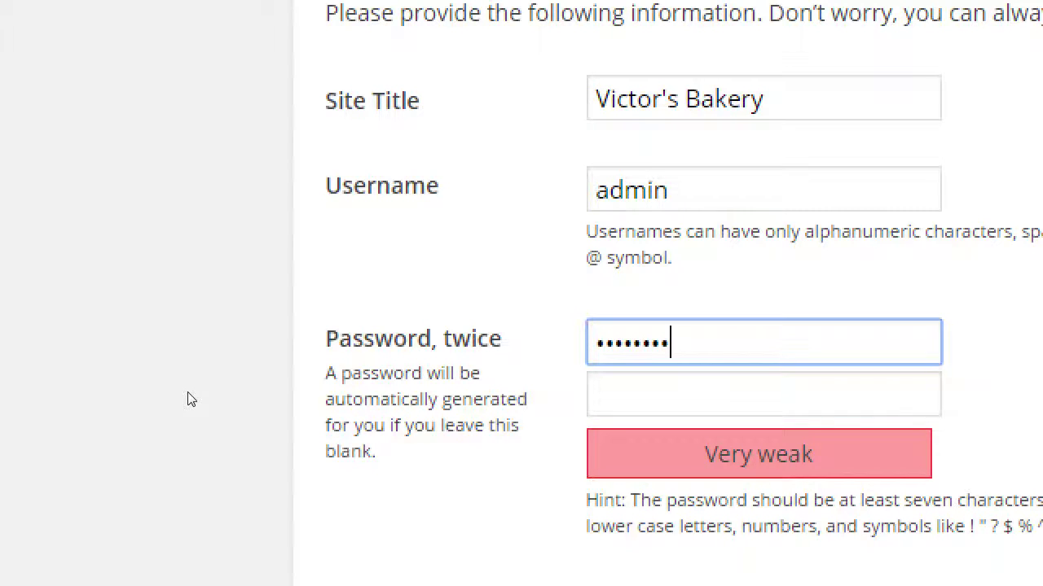
key(Tab)
text(password)
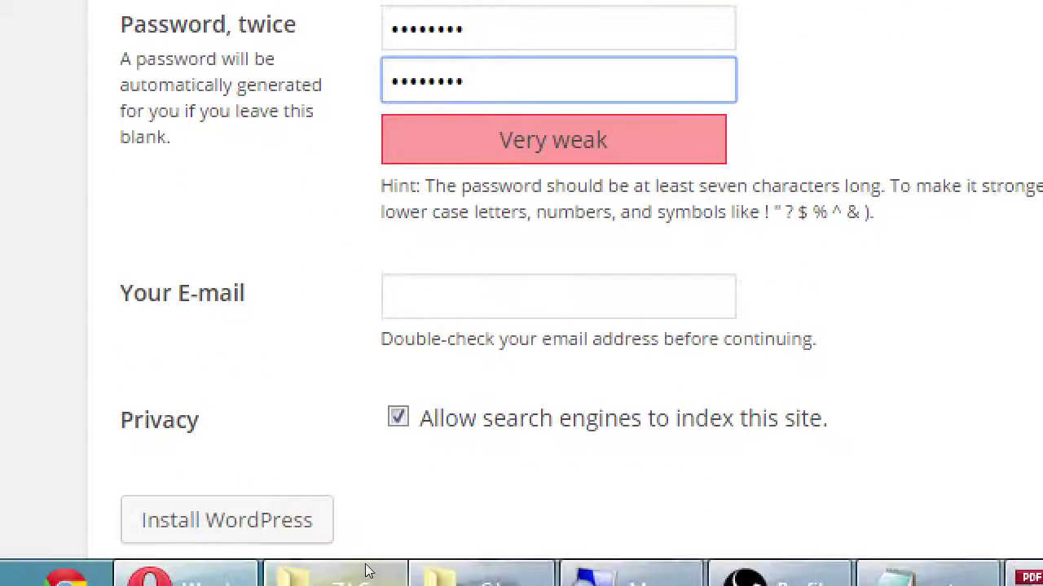
- Fill in the administrator's e-mail address and uncheck 'Allow search engines to index this site'
key(Tab)
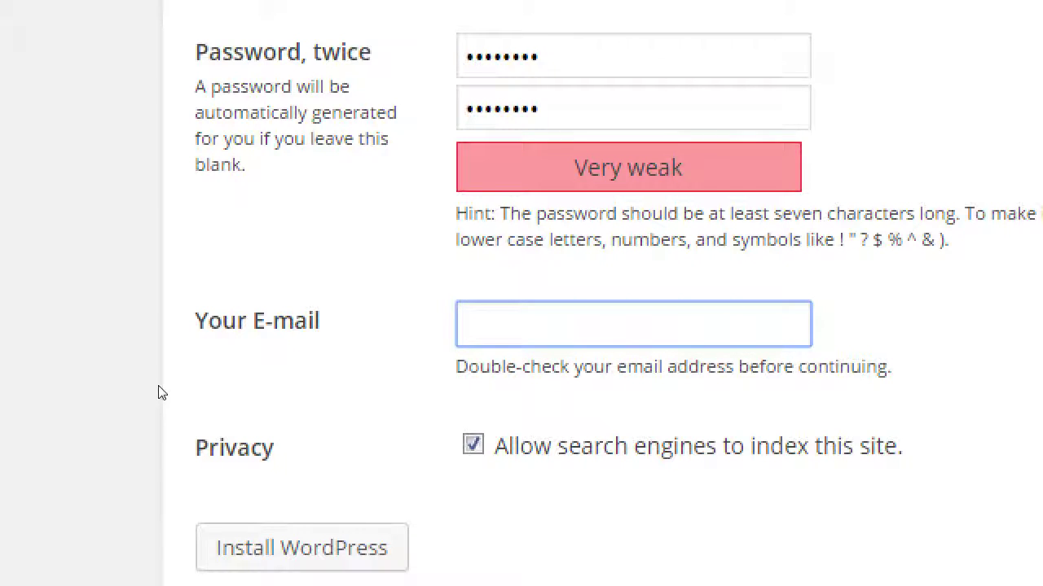
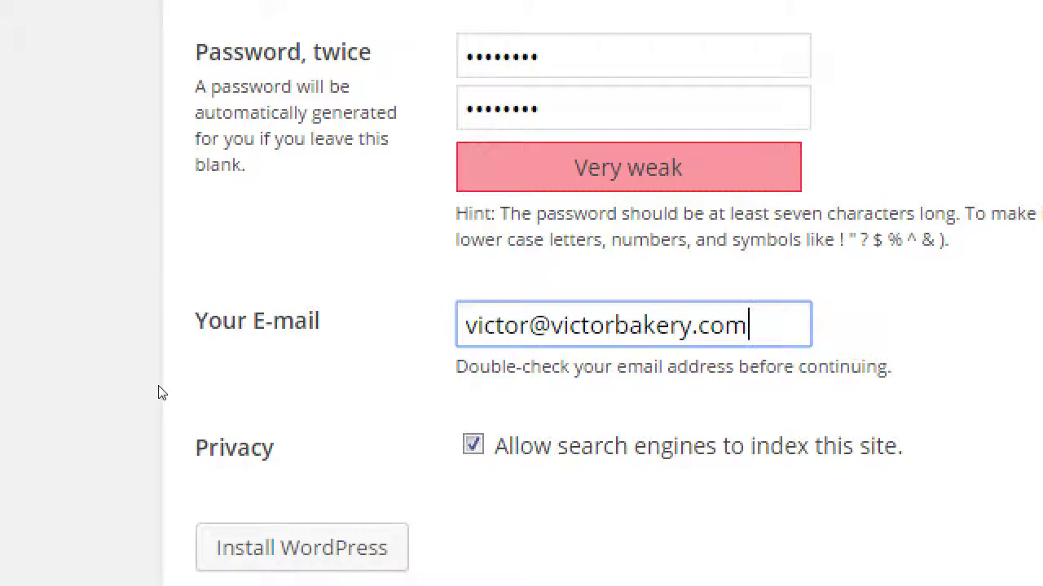
key(Tab)
key(space)
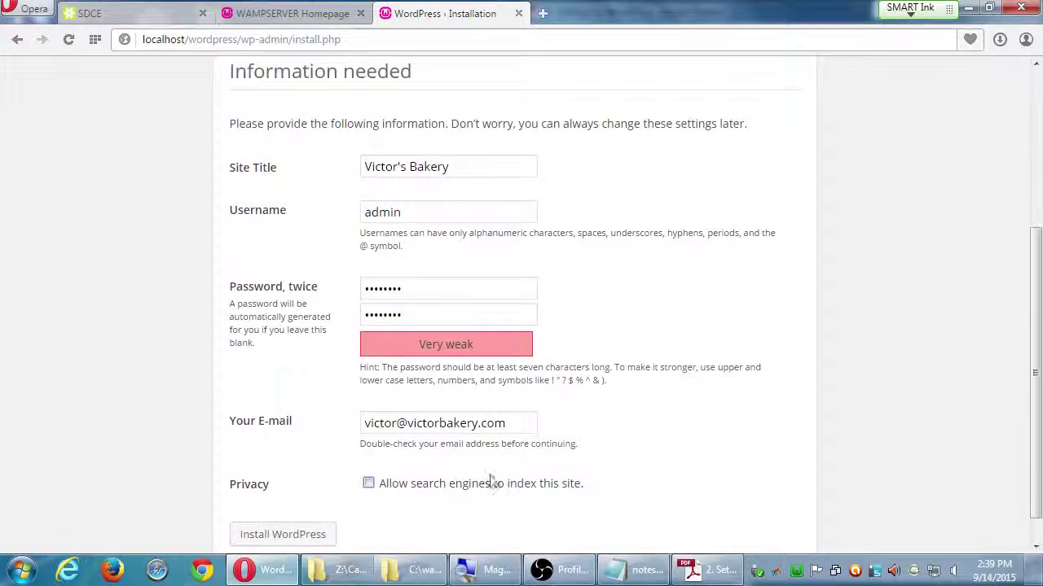
- Run the installation with the Install WordPress button until the Success page appears
click(296, 538)
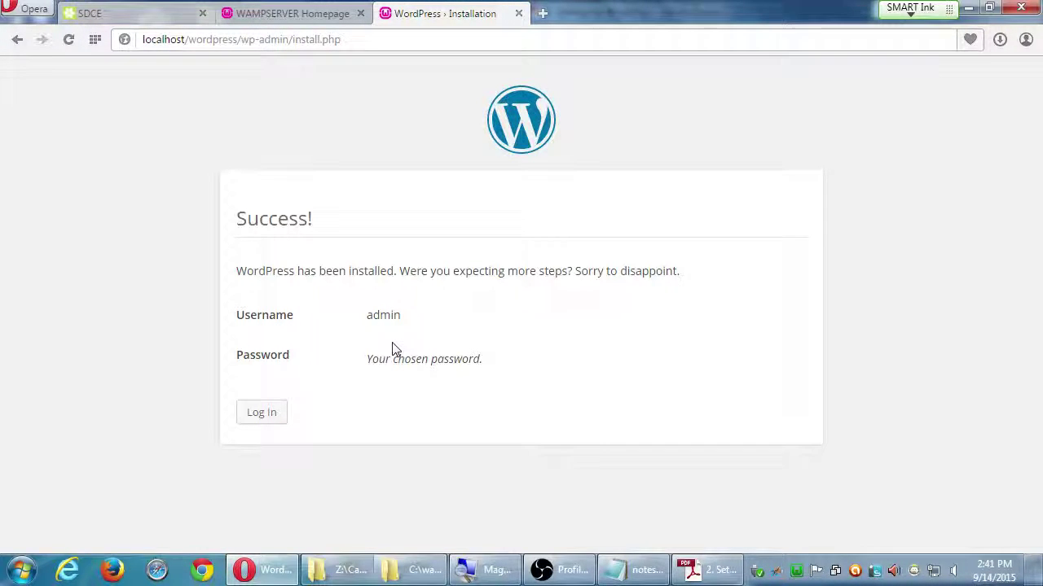
- Log in at localhost/wordpress/wp-login.php with the administrator username and password
click(265, 413)
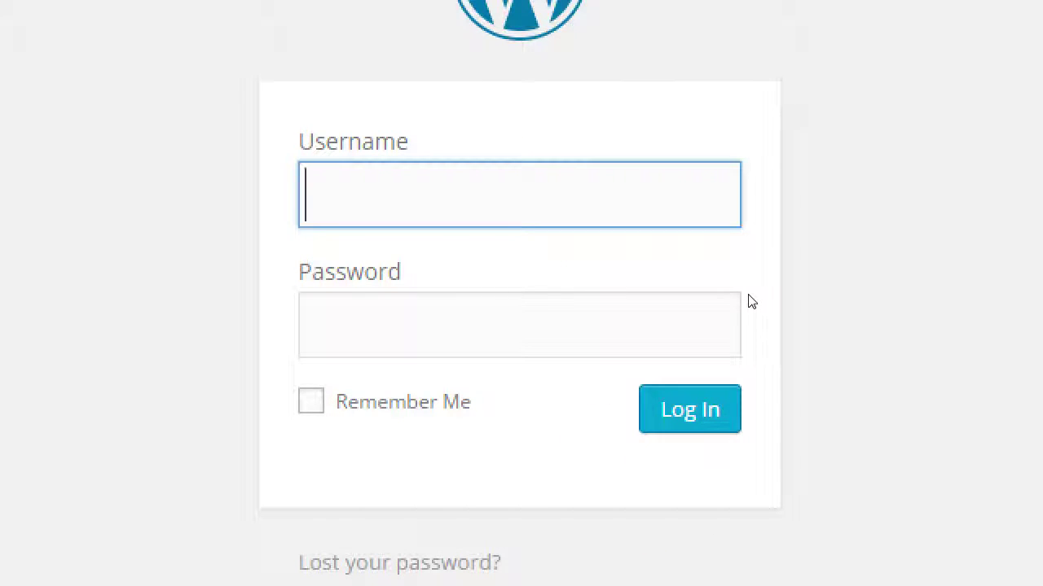
text(admin)
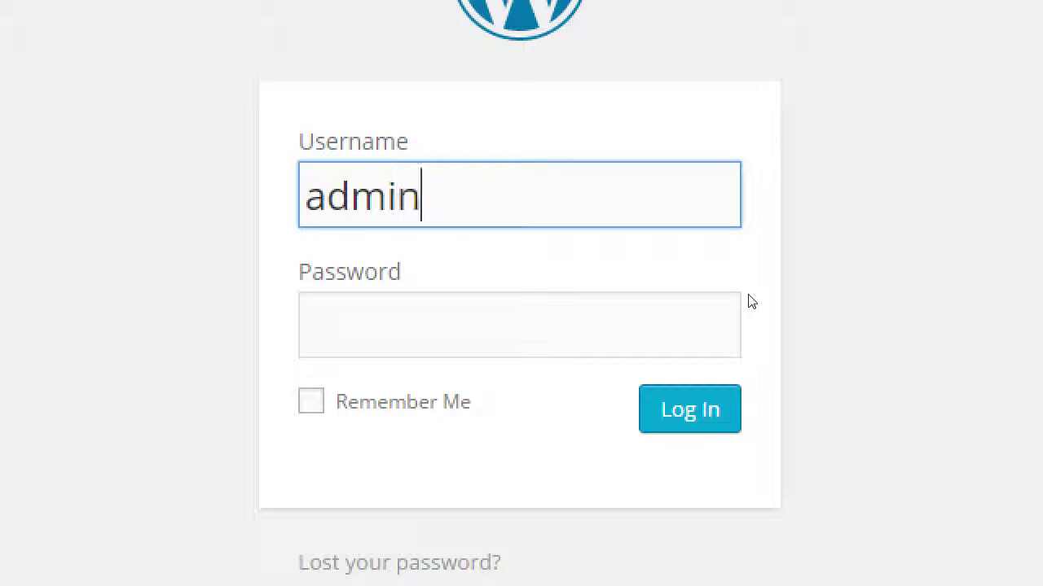
key(Tab)
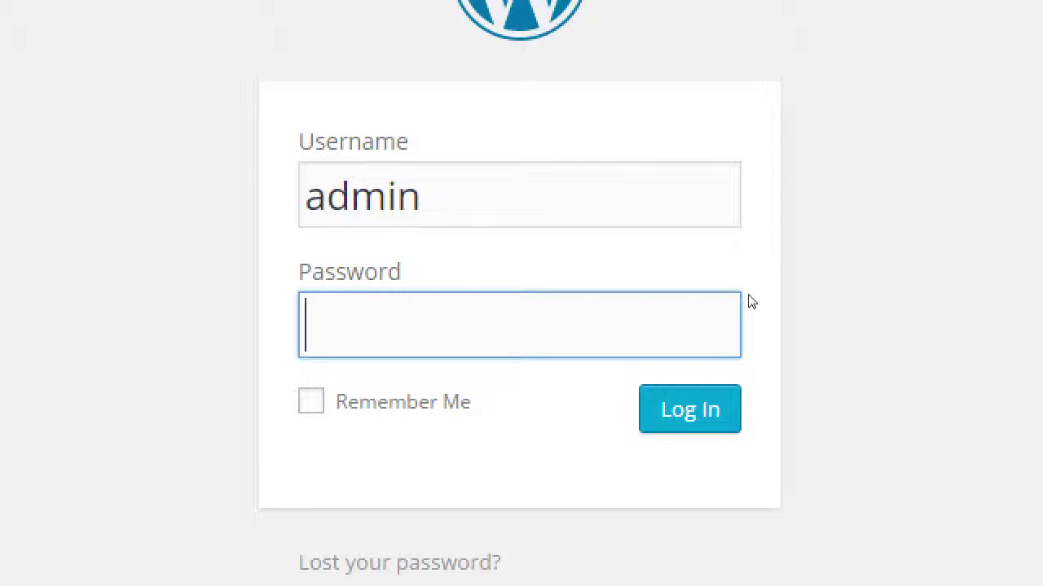
text(password)
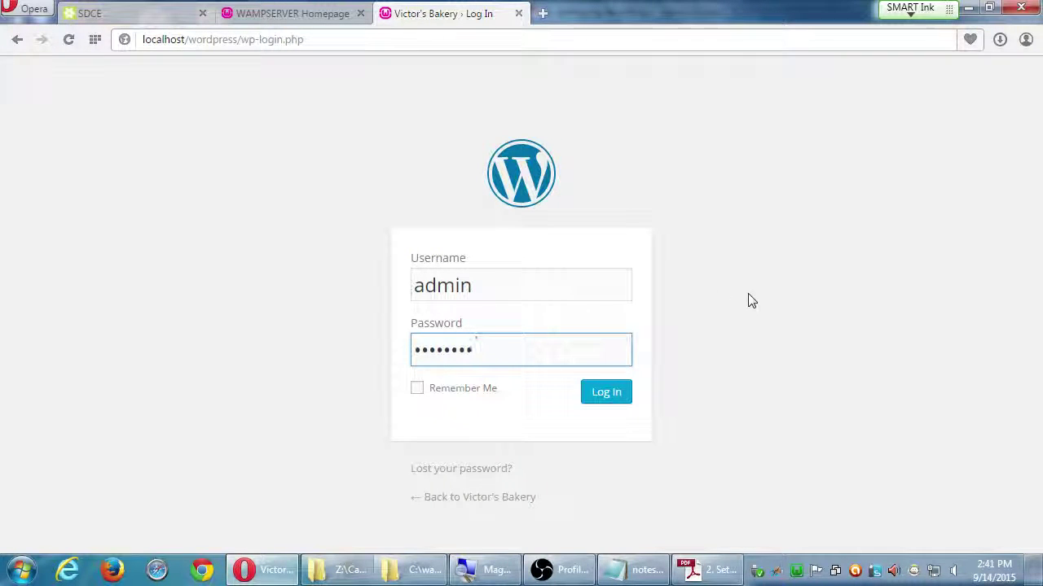
click(613, 396)
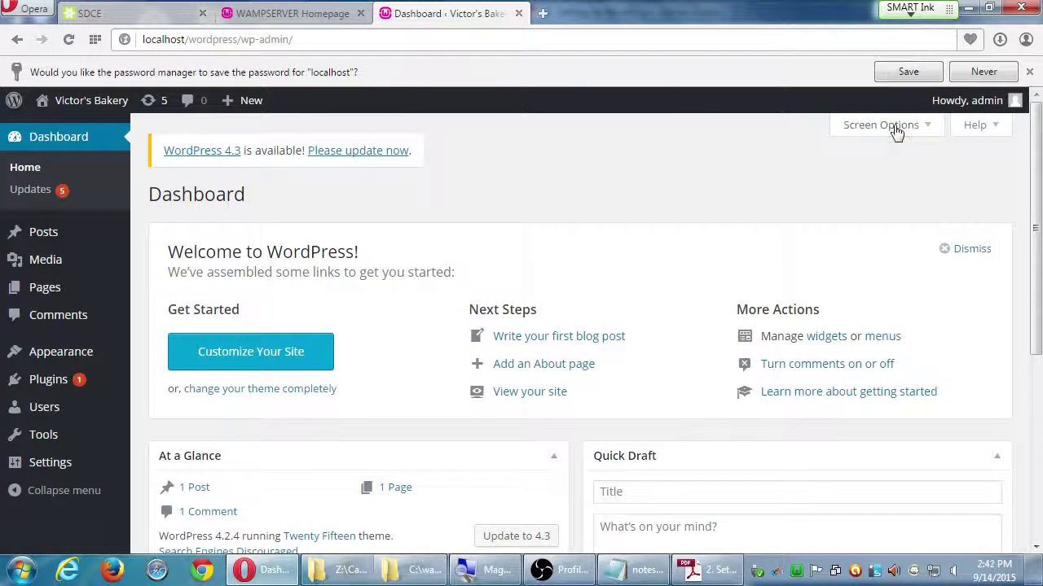
- Decline the browser's offer to save the localhost password, leaving the WordPress 4.2.4 Dashboard open
click(982, 72)
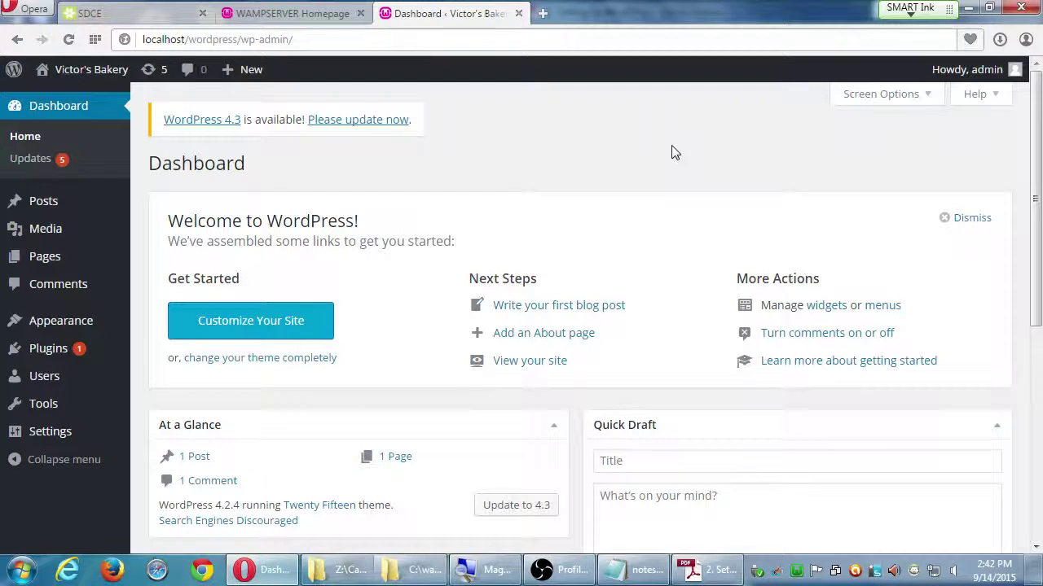
click(561, 575)
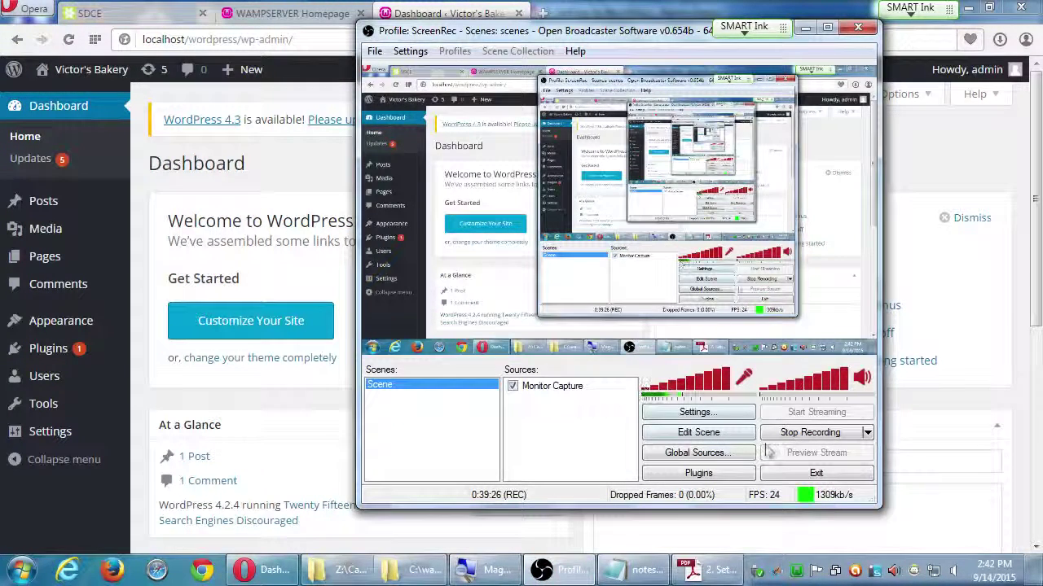